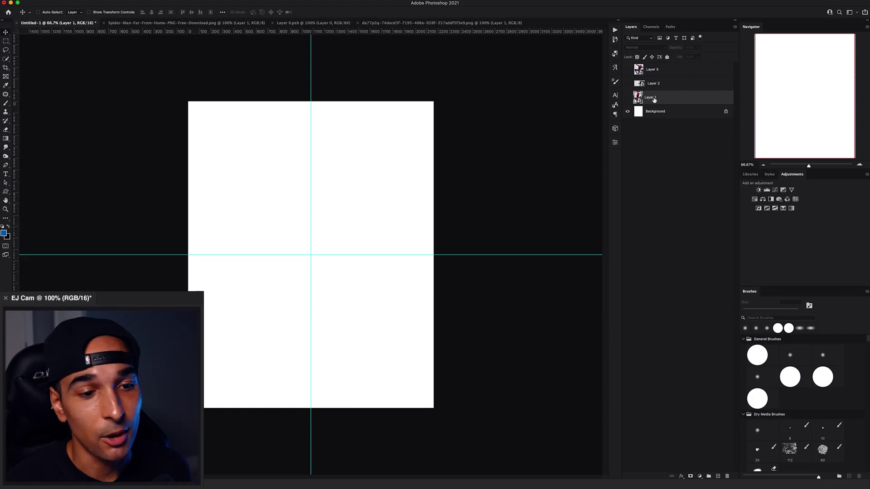
Move Layer 1 to the top of the stack, show it, and scale its Spider-Man down near the canvas centre without guides.
{"action": "left_click_drag", "start_coordinate": [654, 99], "coordinate": [652, 67]}
{"action": "left_click", "coordinate": [628, 69]}
{"action": "key", "text": "ctrl+t"}
{"action": "left_click_drag", "start_coordinate": [434, 93], "coordinate": [399, 144]}
{"action": "mouse_move", "coordinate": [364, 181]}
{"action": "left_mouse_down"}
{"action": "mouse_move", "coordinate": [334, 217]}
{"action": "mouse_move", "coordinate": [365, 178]}
{"action": "left_mouse_up"}
{"action": "key", "text": "Return"}
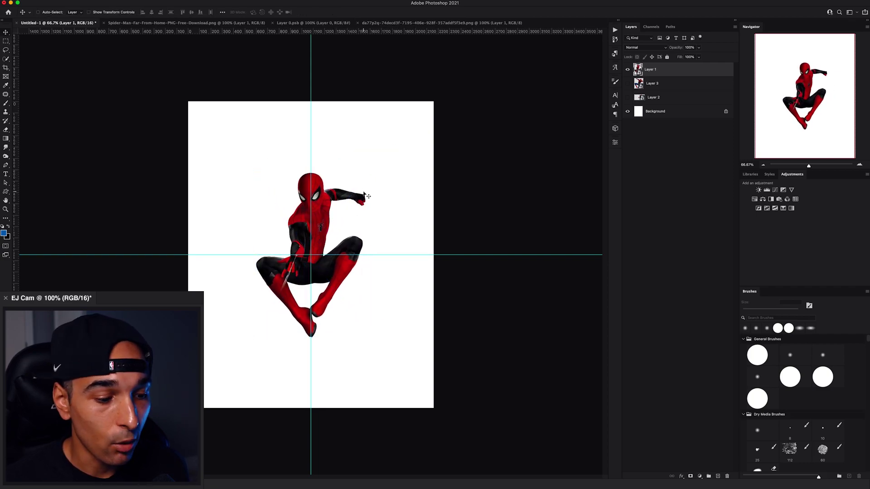
{"action": "key", "text": "ctrl+semicolon"}
{"action": "left_click_drag", "start_coordinate": [328, 211], "coordinate": [330, 214]}
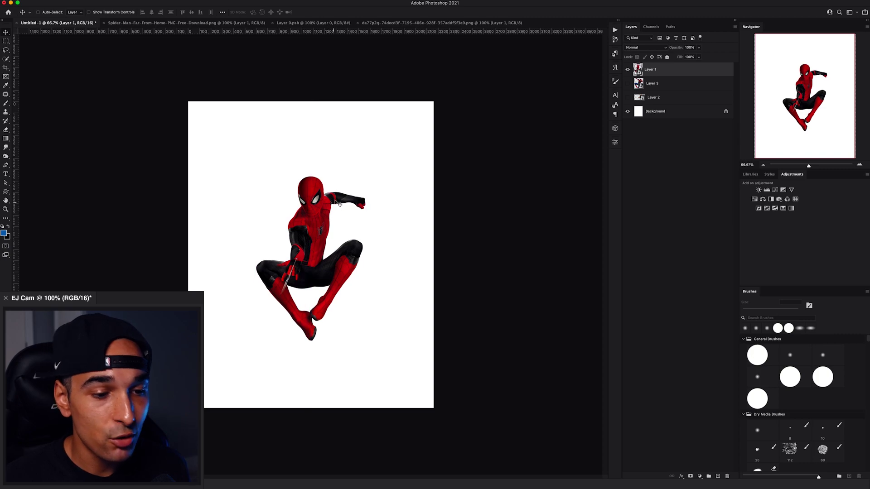
Show Layer 3 and Layer 2, and open Layer 2's smart object for editing.
{"action": "left_click", "coordinate": [629, 83]}
{"action": "left_click", "coordinate": [628, 98]}
{"action": "left_click", "coordinate": [638, 98]}
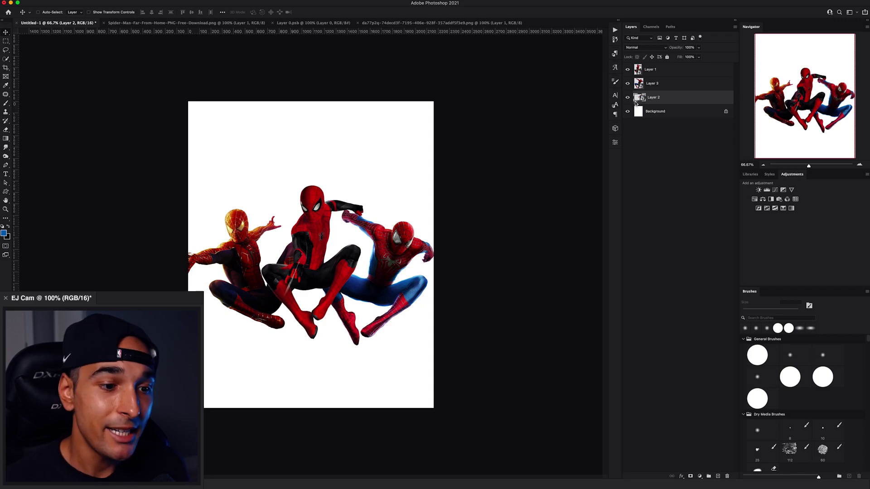
Add a Hue/Saturation adjustment over the figure that colorizes it a saturated blue, using the Color blend mode.
{"action": "left_click", "coordinate": [754, 200]}
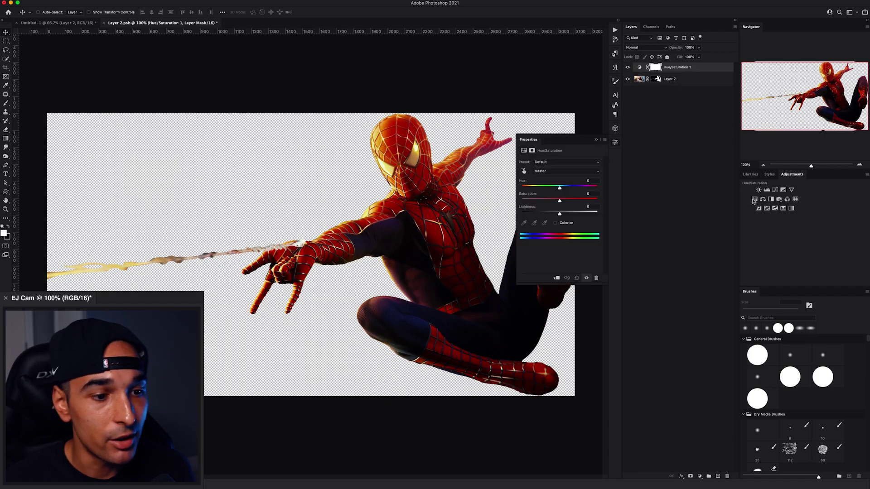
{"action": "left_click", "coordinate": [556, 223]}
{"action": "left_click_drag", "start_coordinate": [541, 201], "coordinate": [571, 188]}
{"action": "left_click_drag", "start_coordinate": [639, 67], "coordinate": [657, 70]}
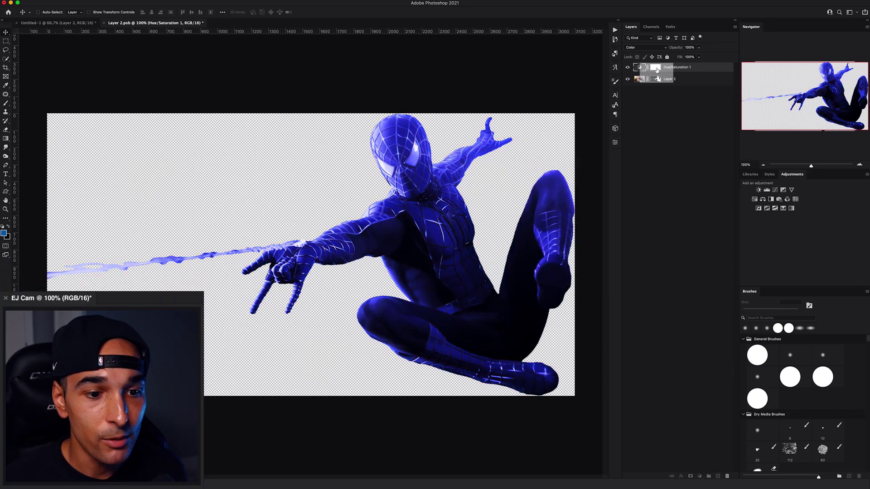
Invert the Hue/Saturation mask and paint blue back over the raised knee with a soft round brush.
{"action": "left_click", "coordinate": [657, 69]}
{"action": "key", "text": "ctrl+i"}
{"action": "key", "text": "b"}
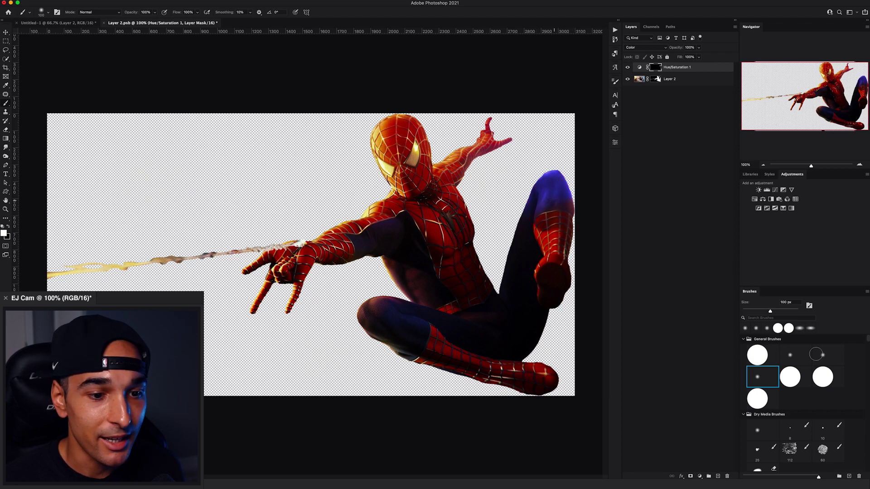
{"action": "key", "text": "bracketleft"}
{"action": "key", "text": "bracketleft"}
{"action": "key", "text": "bracketleft"}
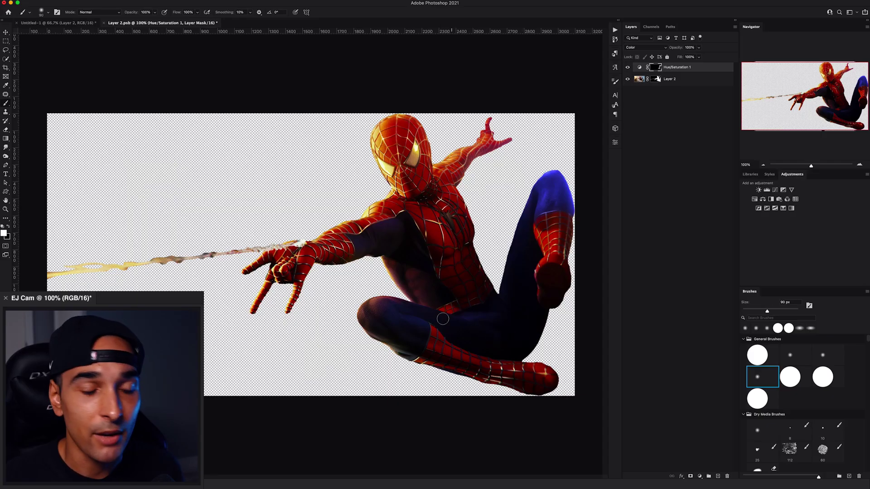
Set the soft brush to 70 px and paint blue back over the suit's remaining blue areas.
{"action": "key", "text": "bracketleft"}
{"action": "key", "text": "bracketleft"}
{"action": "key", "text": "bracketleft"}
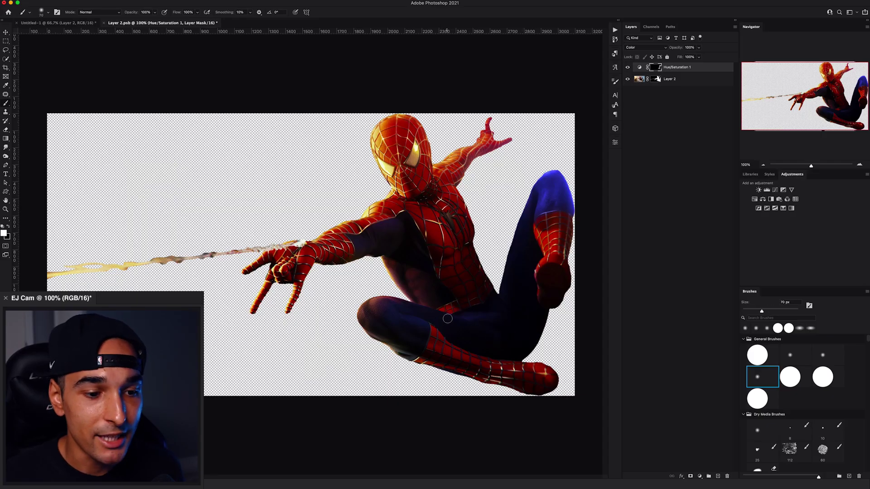
{"action": "key", "text": "bracketright"}
{"action": "key", "text": "bracketright"}
{"action": "key", "text": "bracketright"}
{"action": "key", "text": "bracketright"}
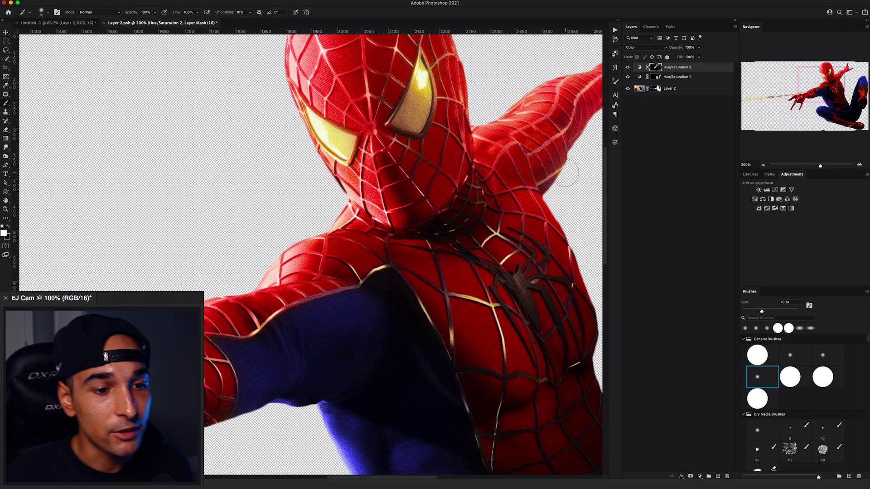
Add a Vibrance adjustment with Saturation at its minimum, invert its mask, and paint over the eyes to whiten them.
{"action": "scroll", "coordinate": [566, 173], "scroll_direction": "up", "scroll_amount": 5}
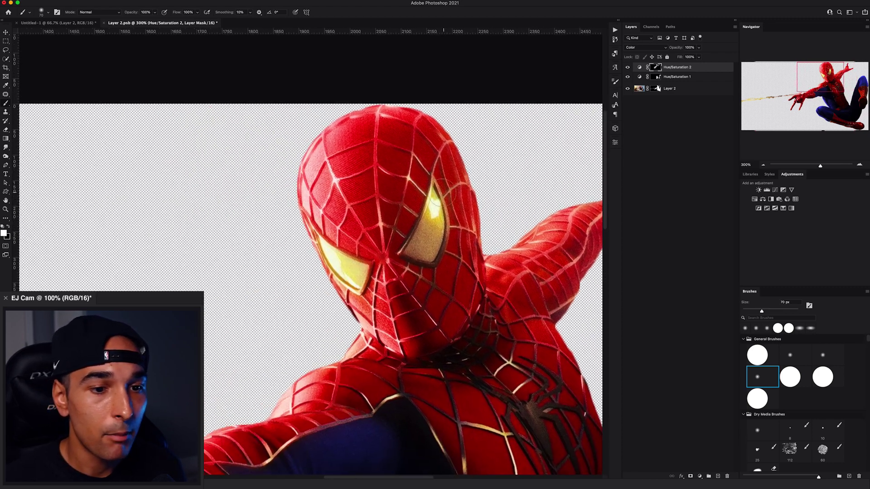
{"action": "left_click", "coordinate": [792, 190]}
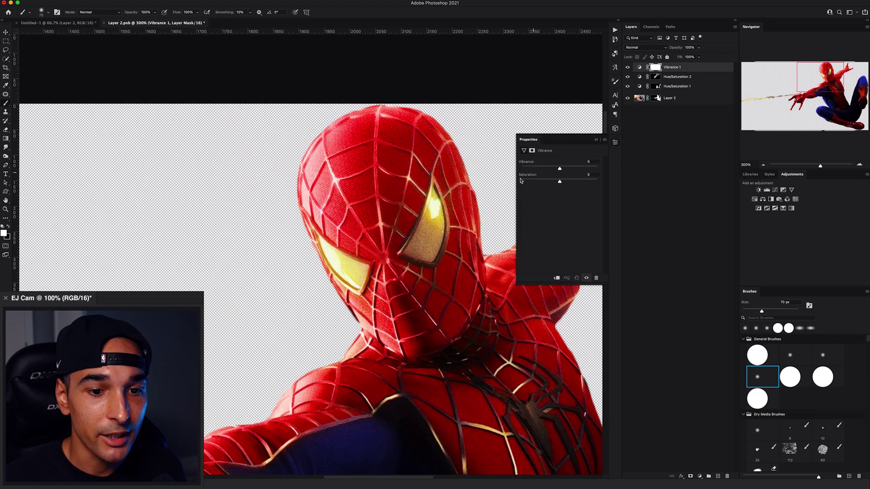
{"action": "left_click_drag", "start_coordinate": [543, 183], "coordinate": [517, 186]}
{"action": "left_click", "coordinate": [596, 140]}
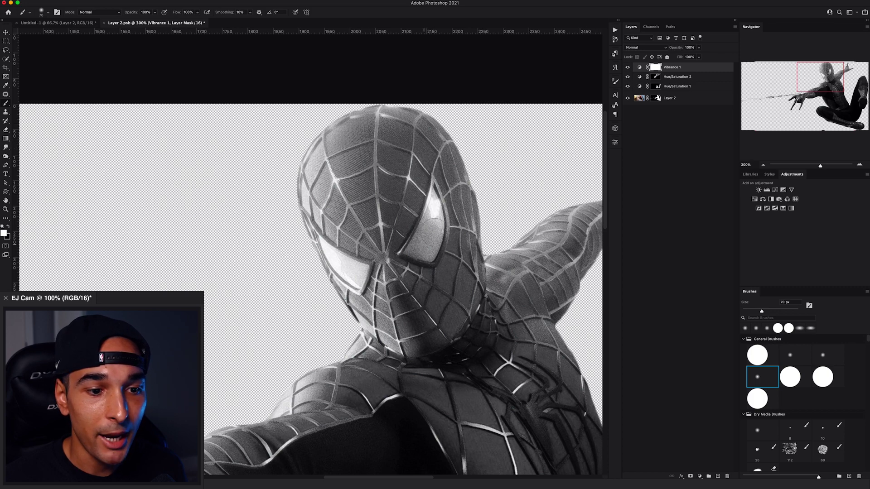
{"action": "key", "text": "super+i"}
{"action": "key", "text": "bracketleft"}
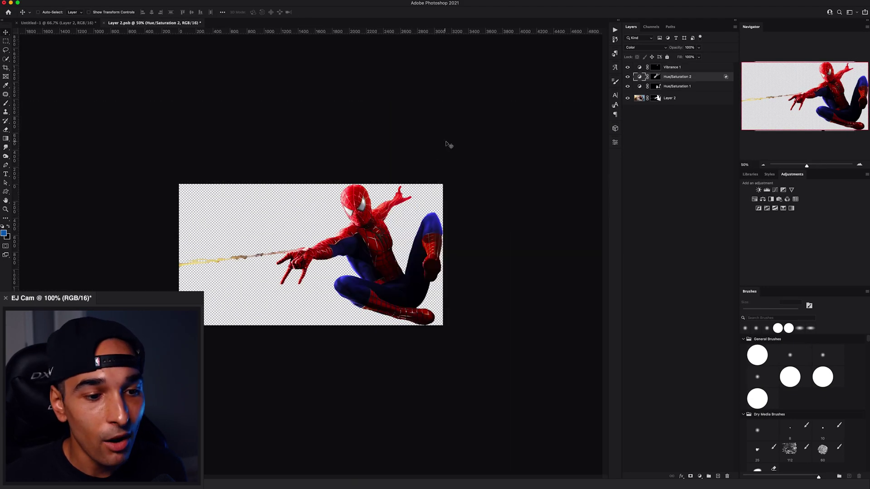
Toggle the colour adjustments off and on to compare the figure, and ready the brush on Hue/Saturation 2's mask.
{"action": "left_click_drag", "start_coordinate": [629, 68], "coordinate": [626, 80]}
{"action": "left_click", "coordinate": [627, 67]}
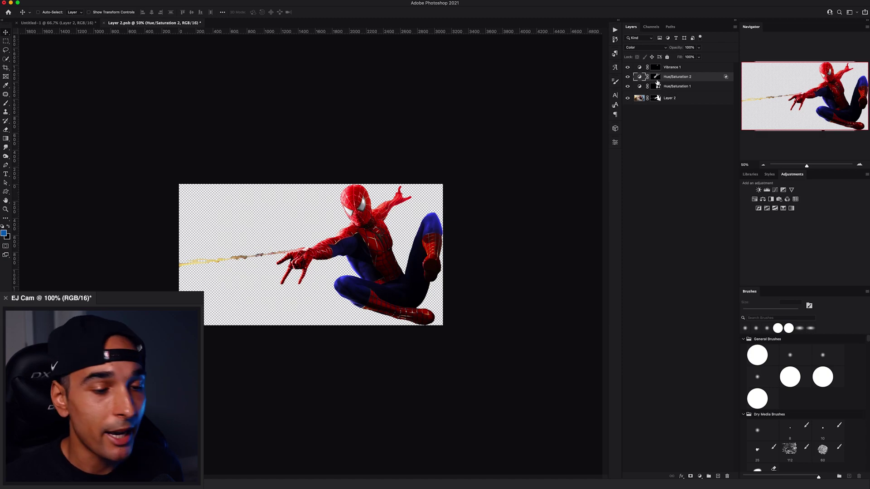
{"action": "left_click", "coordinate": [657, 79]}
{"action": "key", "text": "b"}
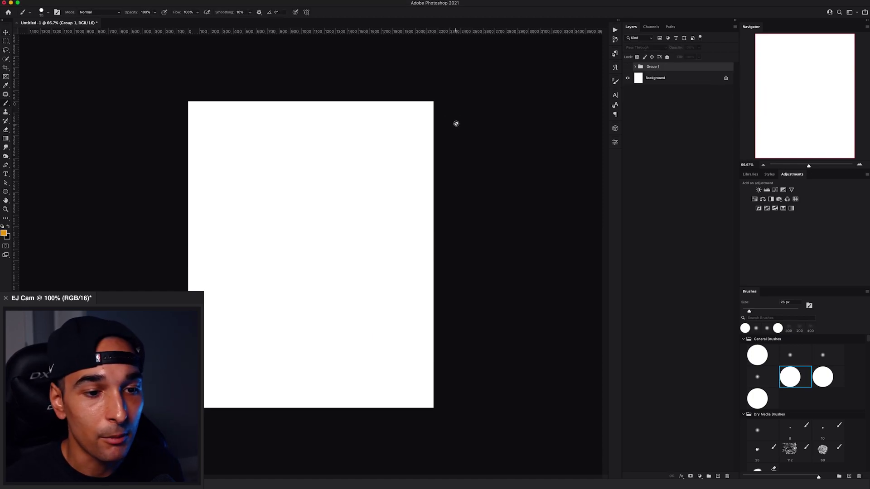
Place the city street photo in the poster, reposition it over the canvas, and stack it above the sunset layer.
{"action": "key", "text": "v"}
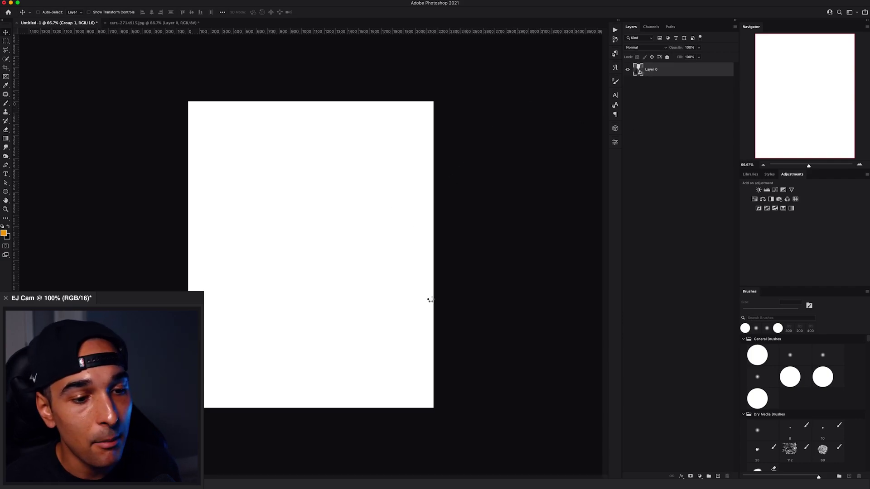
{"action": "left_click", "coordinate": [764, 165]}
{"action": "left_click", "coordinate": [763, 165]}
{"action": "key", "text": "super+t"}
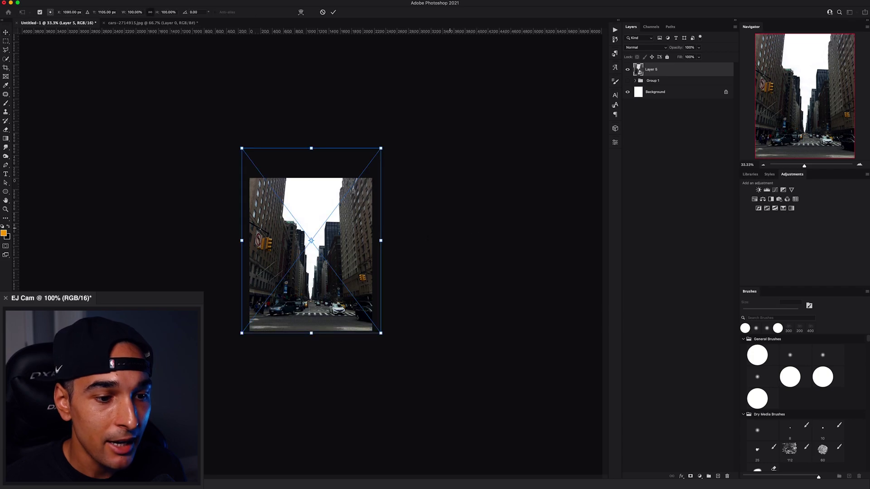
{"action": "left_click_drag", "start_coordinate": [335, 194], "coordinate": [333, 205]}
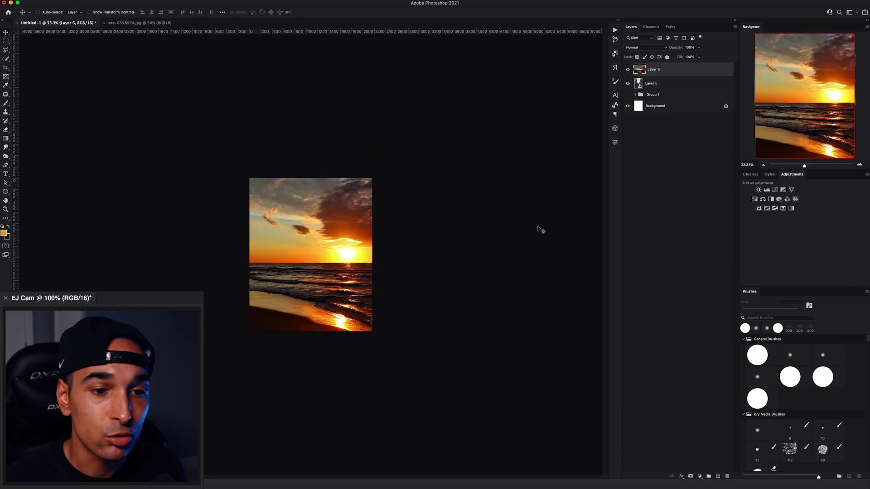
{"action": "left_click_drag", "start_coordinate": [669, 84], "coordinate": [664, 68]}
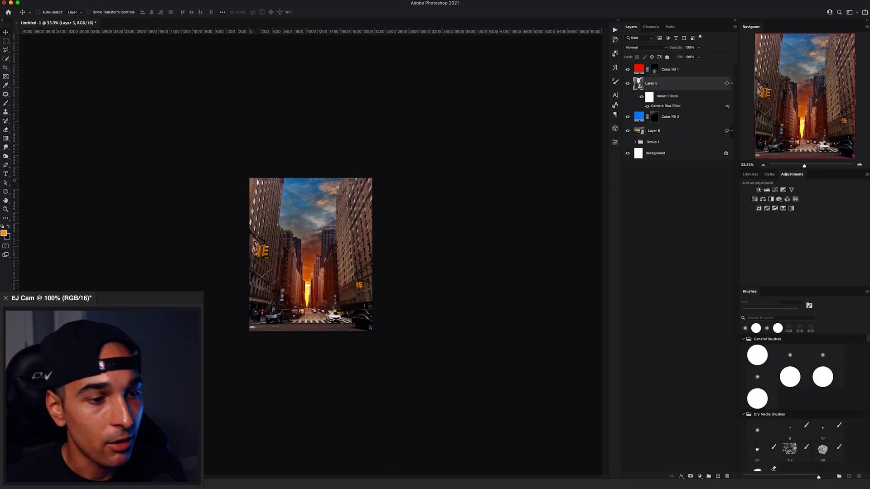
Open the earthquake rubble photo with the yellow building and select its sky.
{"action": "left_click_drag", "start_coordinate": [240, 0], "coordinate": [239, 23]}
{"action": "left_click", "coordinate": [143, 1]}
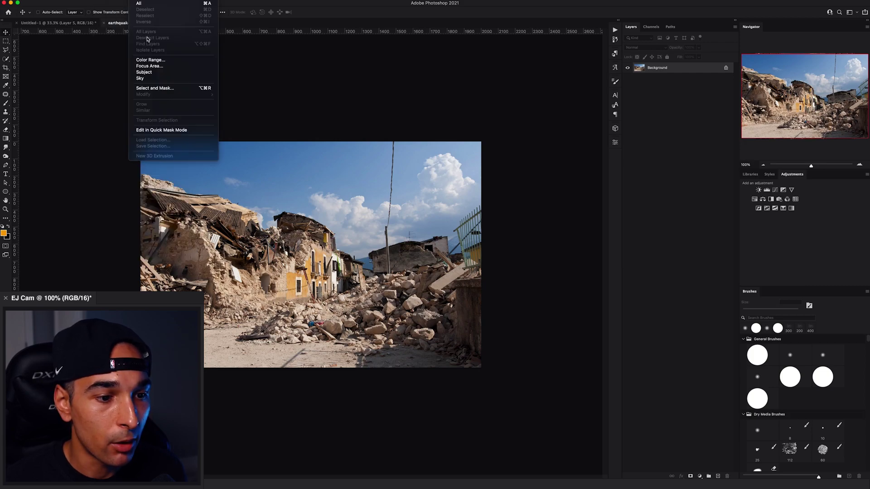
{"action": "left_click", "coordinate": [152, 78]}
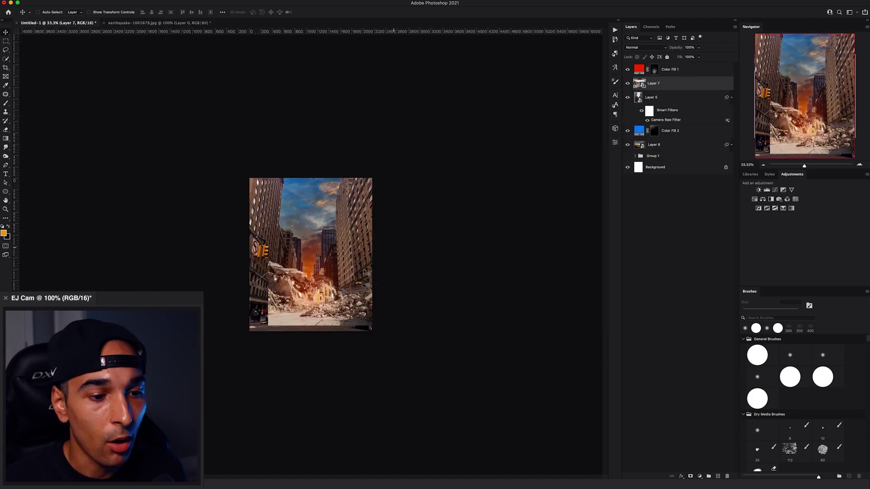
Transform the Layer 7 rubble so it sits low across the street at the poster's bottom edge.
{"action": "key", "text": "ctrl+t"}
{"action": "left_click_drag", "start_coordinate": [366, 272], "coordinate": [364, 319]}
{"action": "key", "text": "Return"}
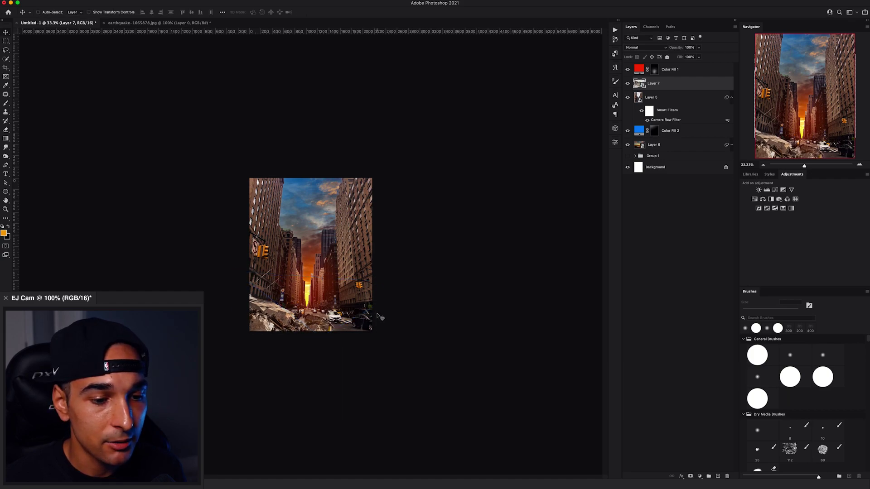
Open earthquake-1665870.jpg and isolate its foreground rubble pile with the Lasso tool.
{"action": "left_click_drag", "start_coordinate": [721, 443], "coordinate": [274, 25]}
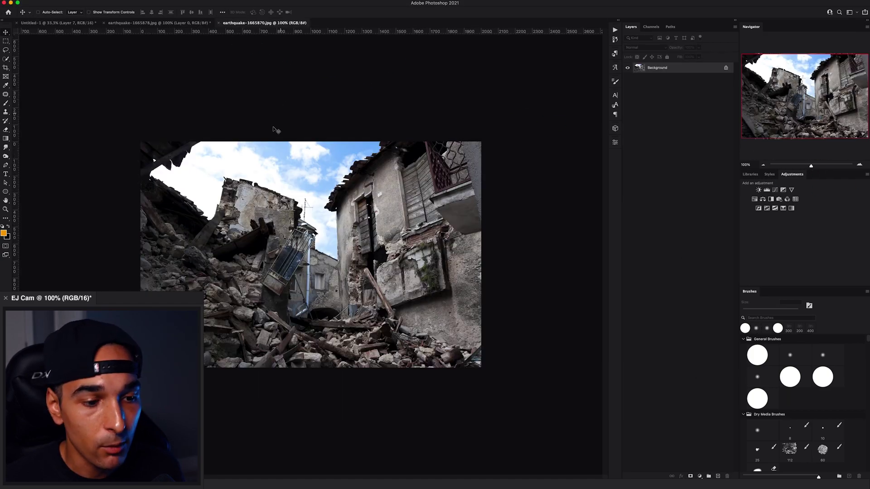
{"action": "scroll", "coordinate": [249, 368], "scroll_direction": "up", "scroll_amount": 1}
{"action": "key", "text": "l"}
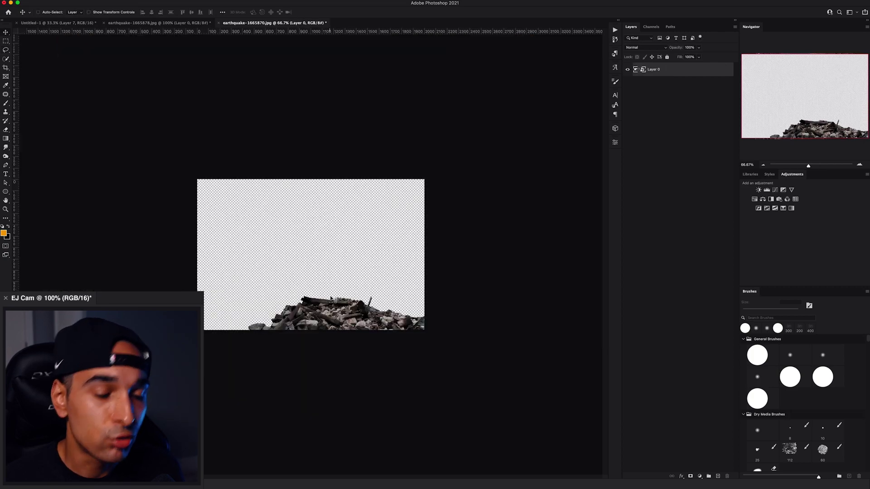
Place the isolated rubble pile along the poster's bottom-right edge and reposition the Layer 7 rubble beside it.
{"action": "left_click_drag", "start_coordinate": [331, 299], "coordinate": [175, 51]}
{"action": "mouse_move", "coordinate": [358, 327]}
{"action": "left_mouse_down"}
{"action": "mouse_move", "coordinate": [371, 334]}
{"action": "mouse_move", "coordinate": [364, 319]}
{"action": "mouse_move", "coordinate": [354, 335]}
{"action": "left_mouse_up"}
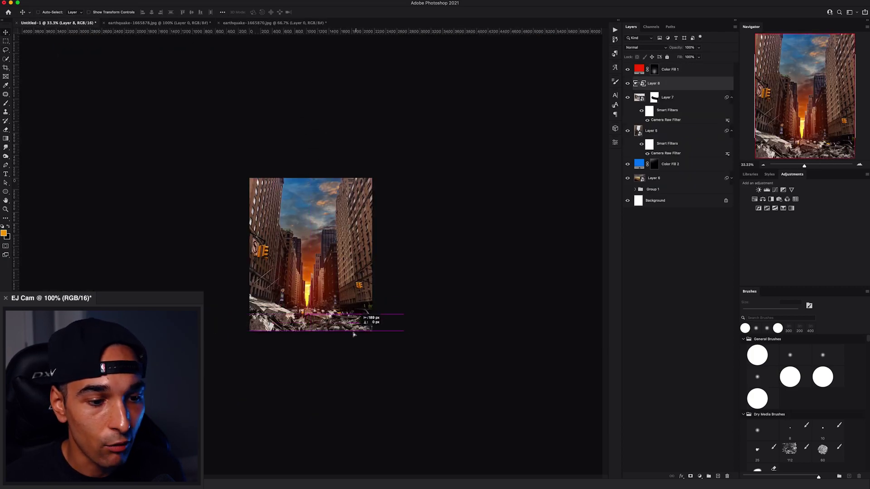
{"action": "left_click", "coordinate": [679, 101]}
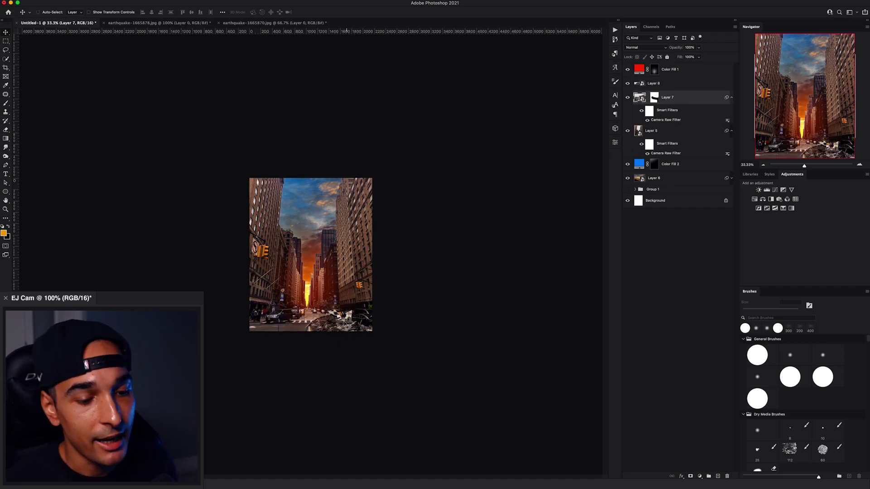
{"action": "left_click_drag", "start_coordinate": [348, 314], "coordinate": [377, 289]}
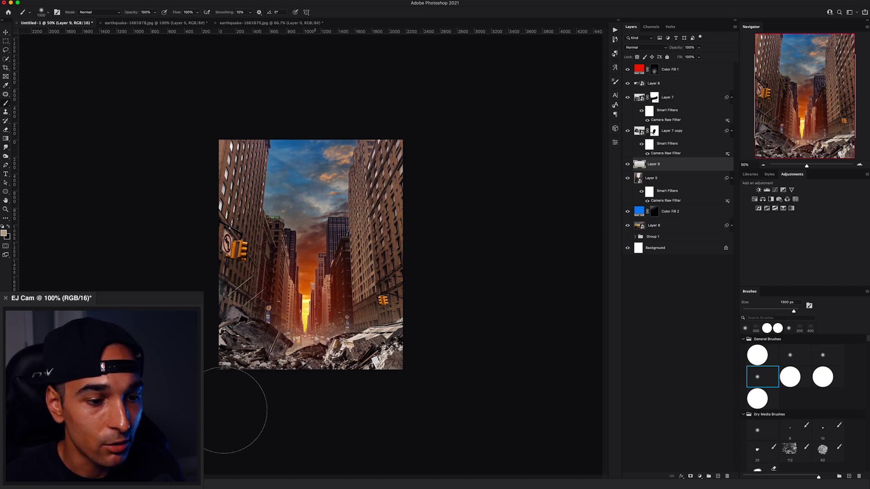
Set the foreground colour to a muted grey for painting haze around the rubble.
{"action": "key", "text": "bracketleft"}
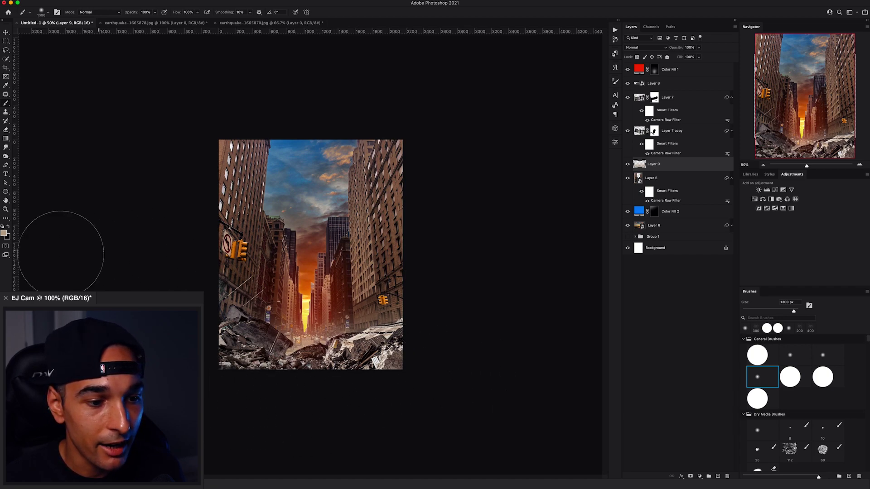
{"action": "left_click", "coordinate": [4, 234]}
{"action": "left_click", "coordinate": [731, 309]}
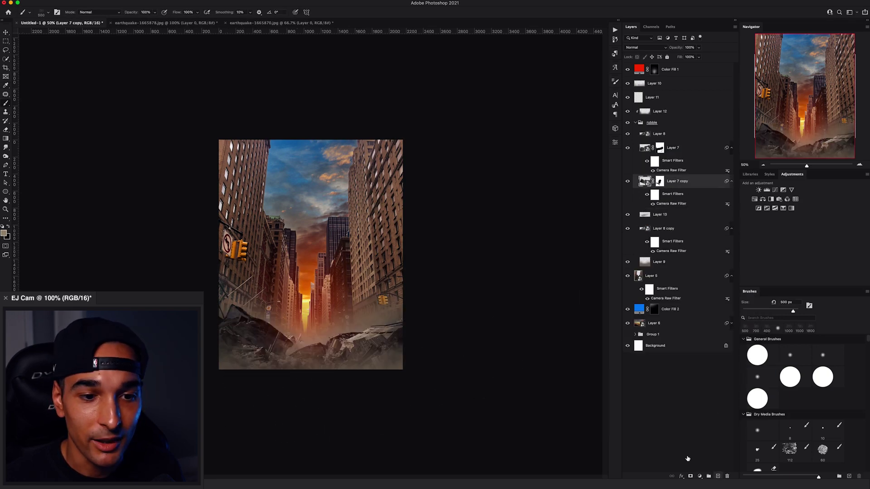
Add a layer above Layer 7 copy and paint haze over the rubble with a soft 600 px brush.
{"action": "left_click", "coordinate": [717, 476]}
{"action": "key", "text": "bracketright"}
{"action": "key", "text": "bracketright"}
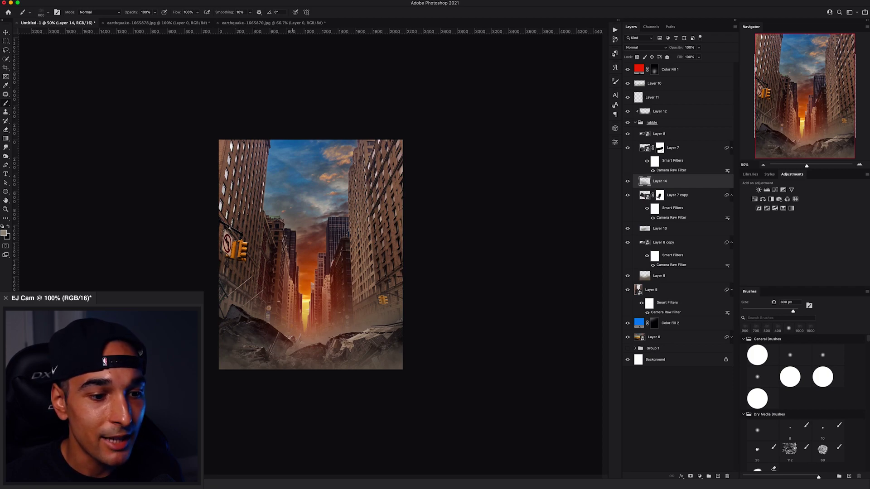
{"action": "left_click", "coordinate": [684, 199]}
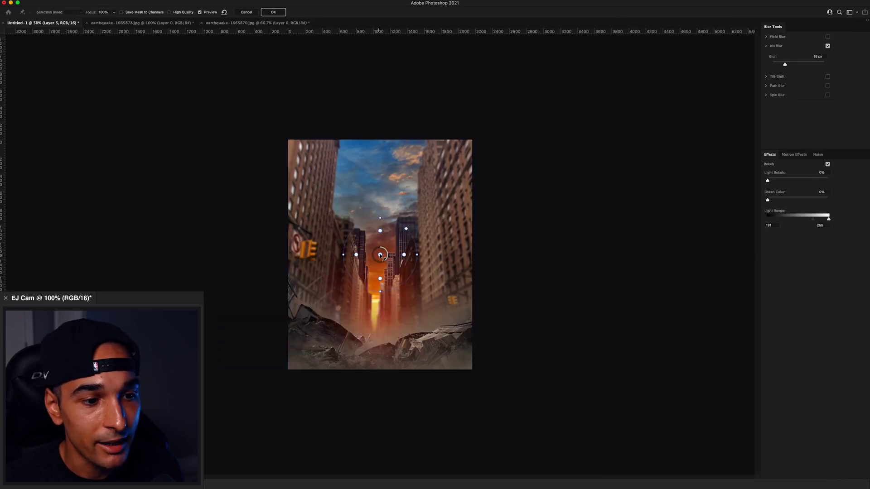
Place Iris Blur focus ellipses over the left and right buildings of the street layer, enlarging the right one.
{"action": "left_click_drag", "start_coordinate": [380, 255], "coordinate": [301, 254]}
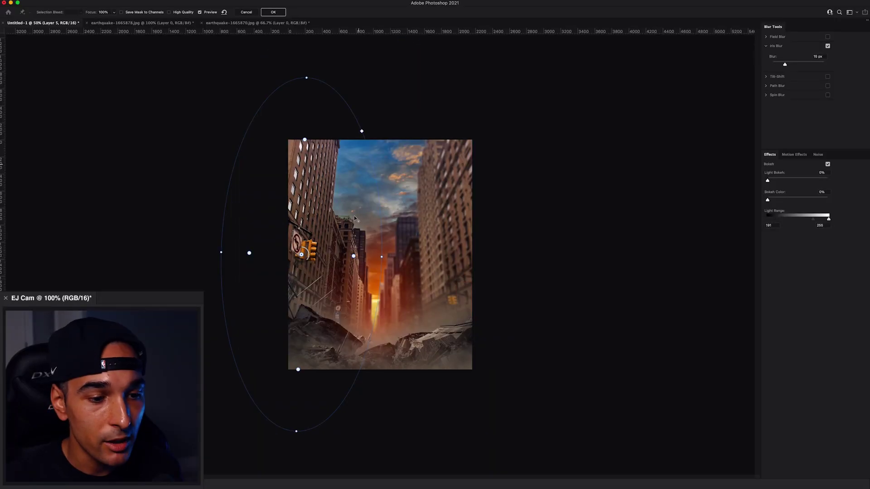
{"action": "left_click_drag", "start_coordinate": [302, 256], "coordinate": [472, 255]}
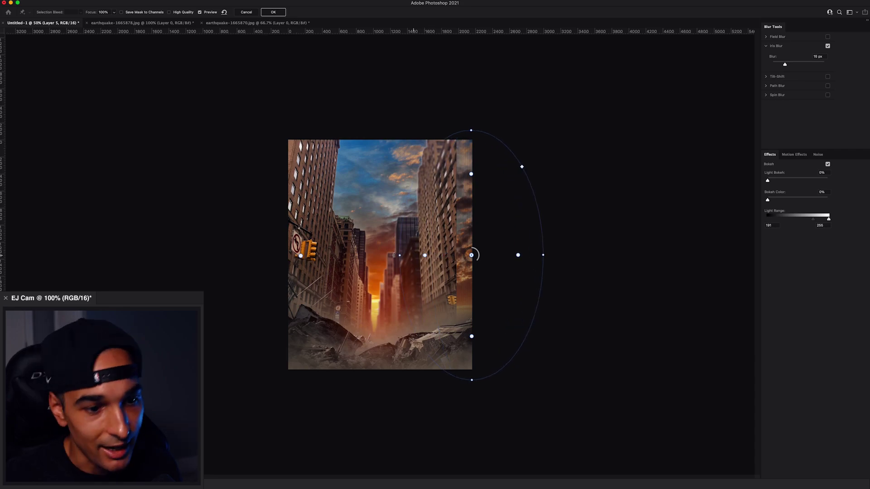
{"action": "left_click_drag", "start_coordinate": [471, 130], "coordinate": [471, 120]}
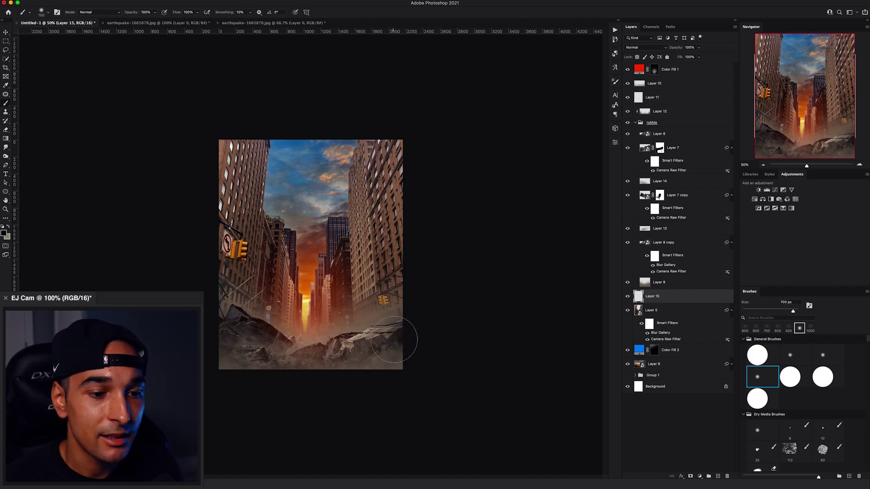
Darken the outer building edges on Layer 15 with a soft dark brush, enlarging the brush from 700 to 1400 px.
{"action": "mouse_move", "coordinate": [420, 261]}
{"action": "left_mouse_down"}
{"action": "mouse_move", "coordinate": [427, 321]}
{"action": "mouse_move", "coordinate": [428, 247]}
{"action": "left_mouse_up"}
{"action": "key", "text": "]"}
{"action": "key", "text": "]"}
{"action": "mouse_move", "coordinate": [413, 293]}
{"action": "left_mouse_down"}
{"action": "mouse_move", "coordinate": [439, 254]}
{"action": "mouse_move", "coordinate": [429, 200]}
{"action": "left_mouse_up"}
{"action": "key", "text": "bracketright"}
{"action": "key", "text": "bracketright"}
{"action": "key", "text": "bracketright"}
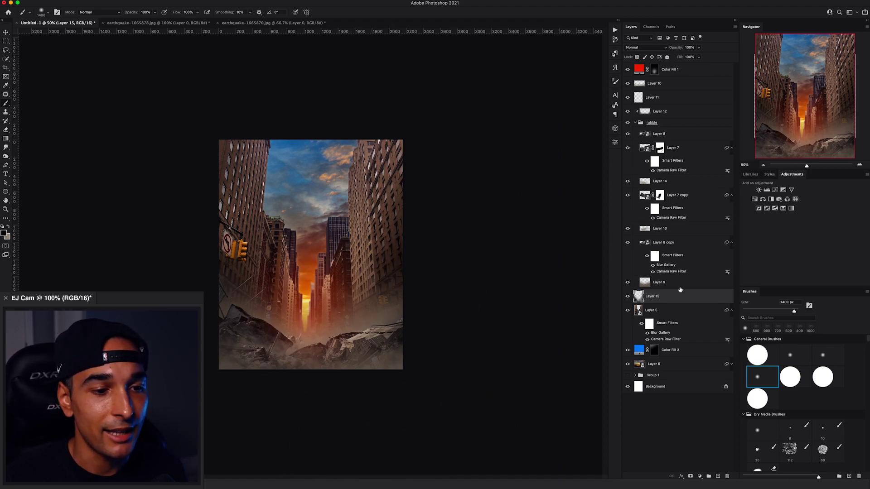
Select the clipped Layer 12 above the rubble group and reduce the soft brush to 1300 px.
{"action": "left_click", "coordinate": [644, 112]}
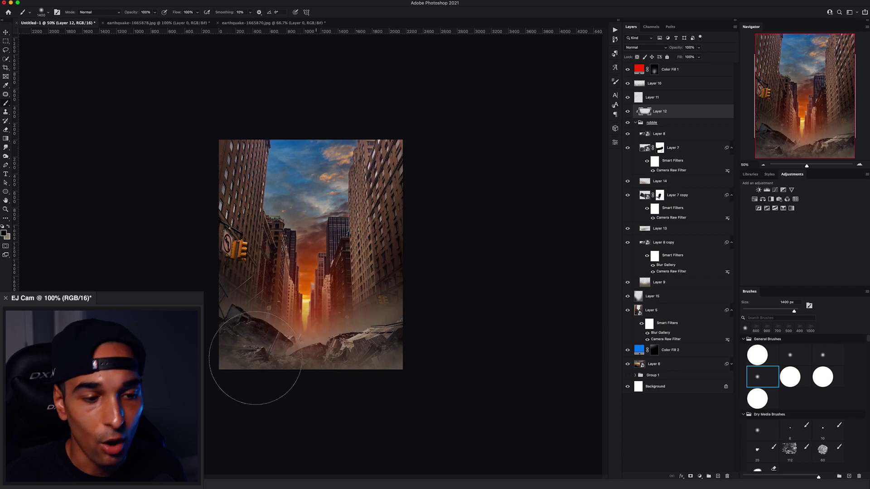
{"action": "key", "text": "bracketleft"}
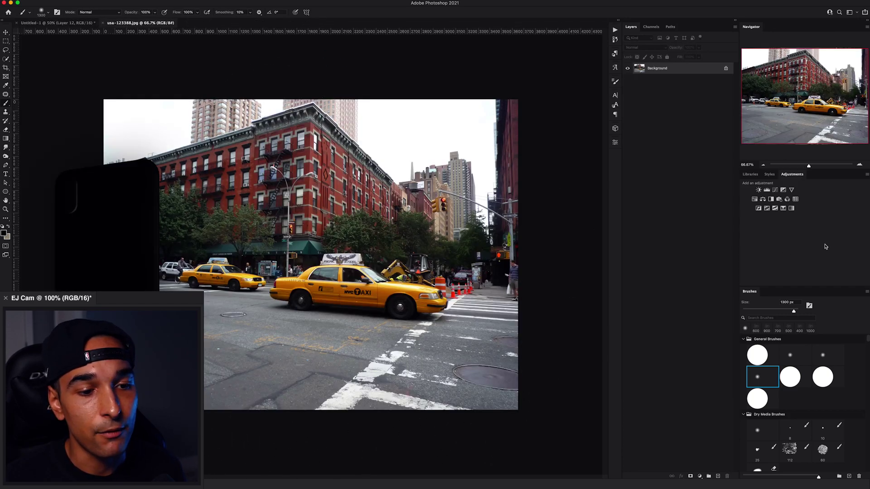
Select the rear body and wheel of the yellow taxi in the street photo with the Quick Selection tool.
{"action": "left_click", "coordinate": [859, 165]}
{"action": "left_click", "coordinate": [860, 165]}
{"action": "key", "text": "w"}
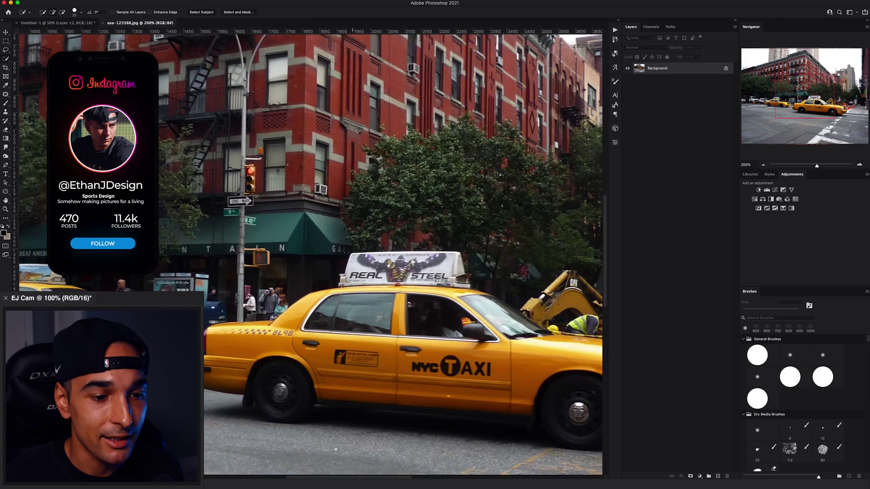
{"action": "scroll", "coordinate": [410, 278], "scroll_direction": "down", "scroll_amount": 3}
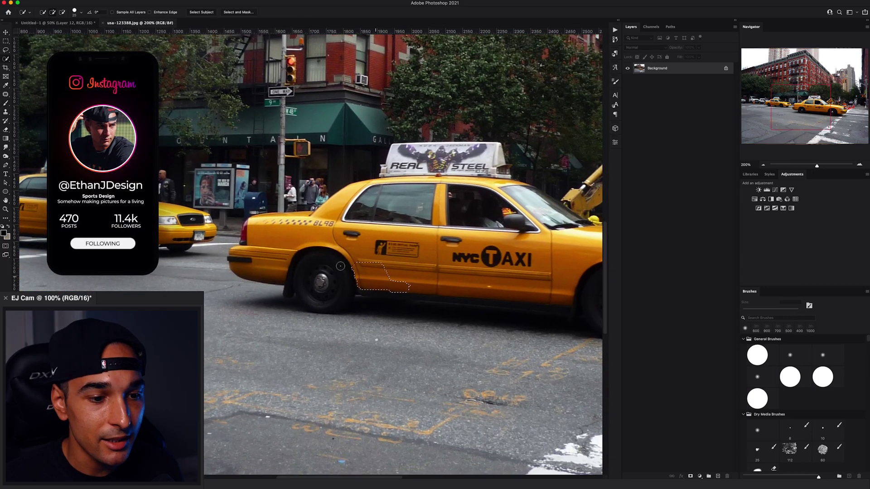
{"action": "left_click_drag", "start_coordinate": [340, 266], "coordinate": [389, 191]}
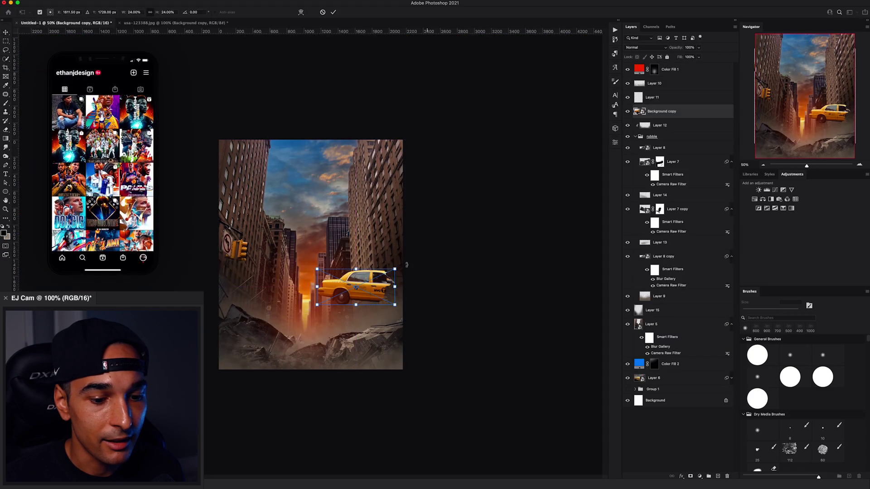
Rotate the taxi cutout and position it in the rubble at the poster's lower-right corner.
{"action": "left_click_drag", "start_coordinate": [407, 265], "coordinate": [470, 323]}
{"action": "left_click_drag", "start_coordinate": [411, 341], "coordinate": [420, 347]}
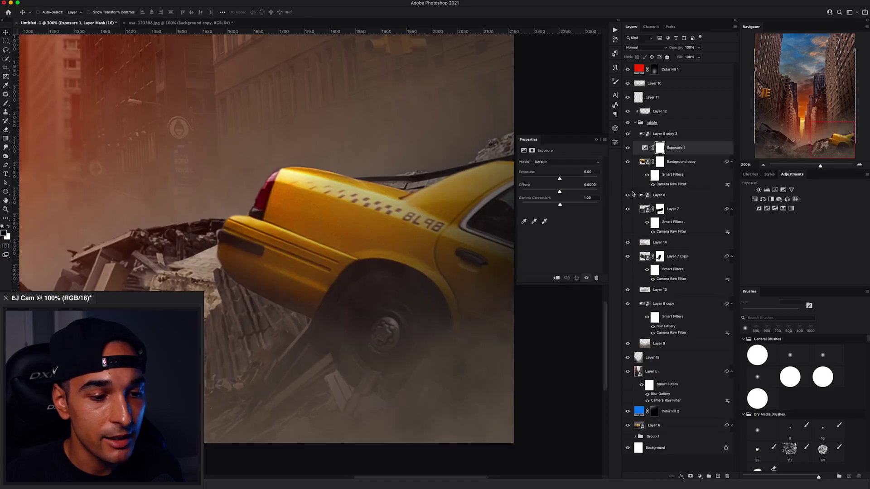
Clip the Exposure 1 adjustment to the taxi layer and invert its mask to black.
{"action": "left_click", "coordinate": [668, 155], "text": "alt"}
{"action": "key", "text": "ctrl+i"}
{"action": "key", "text": "b"}
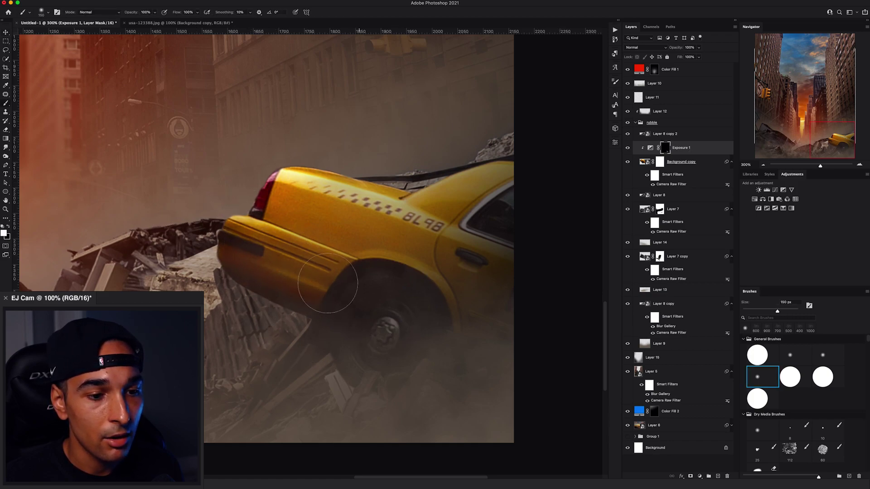
Paint the Exposure 1 mask over the taxi's wheel and lower body with a soft brush up to 250 px, undoing the last stroke.
{"action": "key", "text": "bracketright"}
{"action": "key", "text": "bracketright"}
{"action": "mouse_move", "coordinate": [328, 284]}
{"action": "left_mouse_down"}
{"action": "mouse_move", "coordinate": [364, 333]}
{"action": "mouse_move", "coordinate": [350, 325]}
{"action": "mouse_move", "coordinate": [342, 344]}
{"action": "mouse_move", "coordinate": [377, 398]}
{"action": "mouse_move", "coordinate": [432, 366]}
{"action": "mouse_move", "coordinate": [440, 347]}
{"action": "mouse_move", "coordinate": [414, 288]}
{"action": "mouse_move", "coordinate": [467, 321]}
{"action": "mouse_move", "coordinate": [519, 321]}
{"action": "left_mouse_up"}
{"action": "key", "text": "bracketright"}
{"action": "key", "text": "bracketright"}
{"action": "key", "text": "bracketleft"}
{"action": "mouse_move", "coordinate": [422, 284]}
{"action": "left_mouse_down"}
{"action": "mouse_move", "coordinate": [462, 252]}
{"action": "mouse_move", "coordinate": [493, 268]}
{"action": "left_mouse_up"}
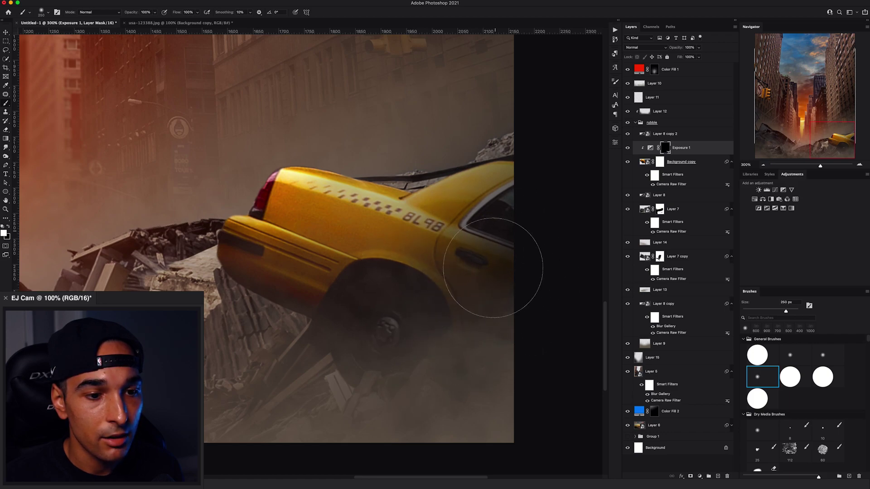
{"action": "key", "text": "ctrl+z"}
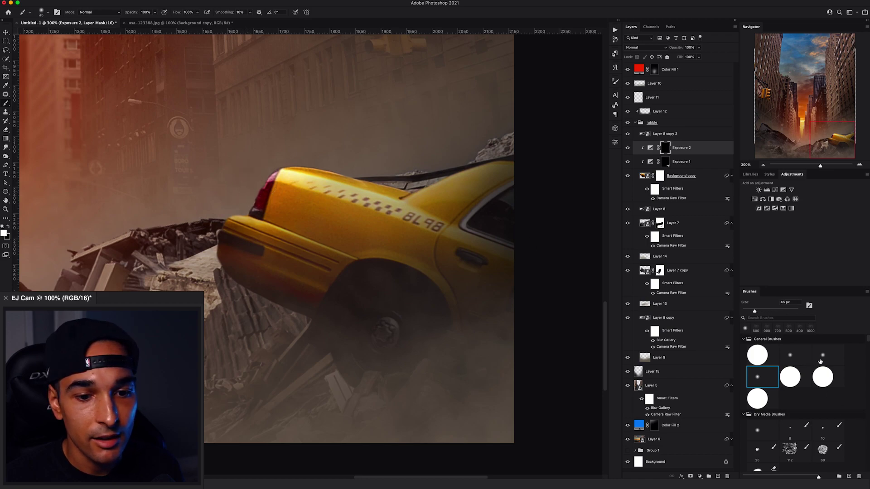
Choose another general round brush preset for painting the Exposure 2 mask.
{"action": "left_click", "coordinate": [790, 356]}
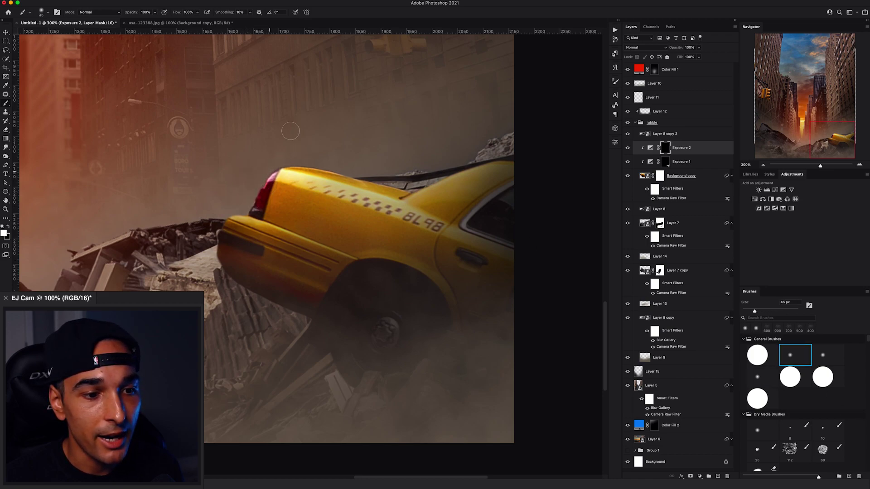
{"action": "left_click", "coordinate": [823, 355]}
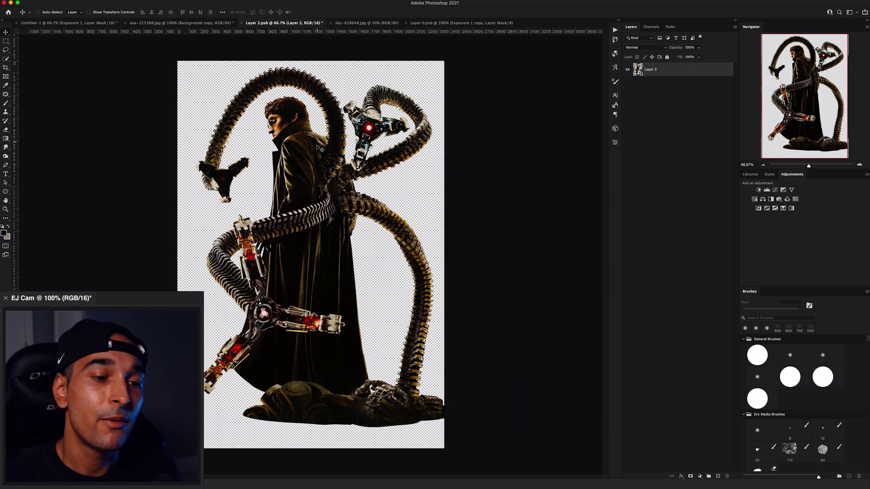
Bring the Doctor Octopus cutout into the poster, take its layer out of the rubble group and collapse the group.
{"action": "left_click_drag", "start_coordinate": [319, 148], "coordinate": [392, 152]}
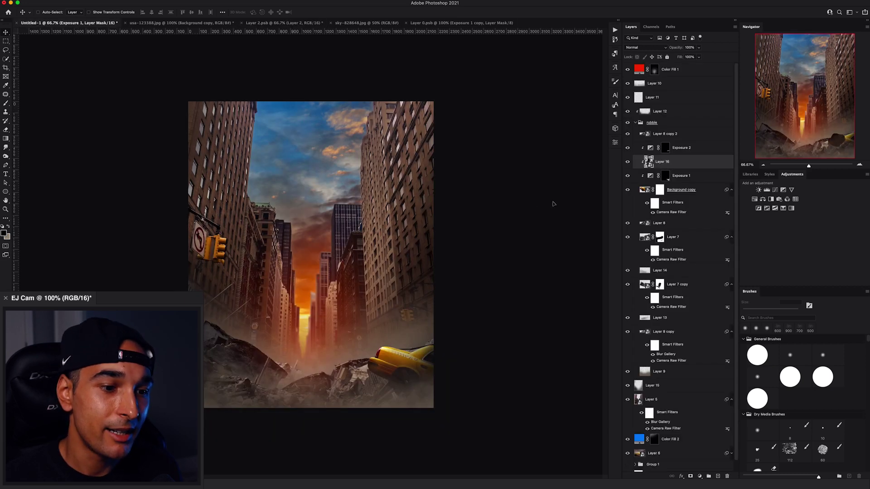
{"action": "left_click_drag", "start_coordinate": [677, 164], "coordinate": [678, 104]}
{"action": "left_click", "coordinate": [636, 137]}
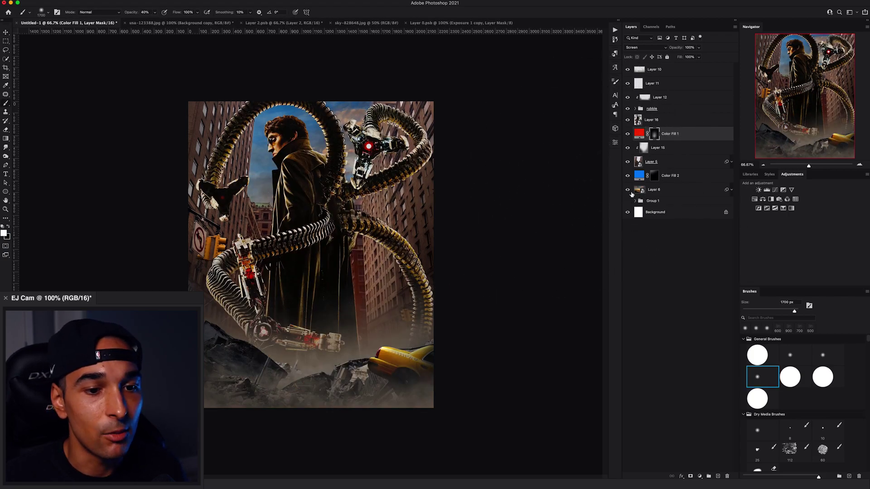
Move and transform the sunset sky on Layer 6 so the sun glows behind Doctor Octopus.
{"action": "left_click", "coordinate": [632, 194]}
{"action": "key", "text": "v"}
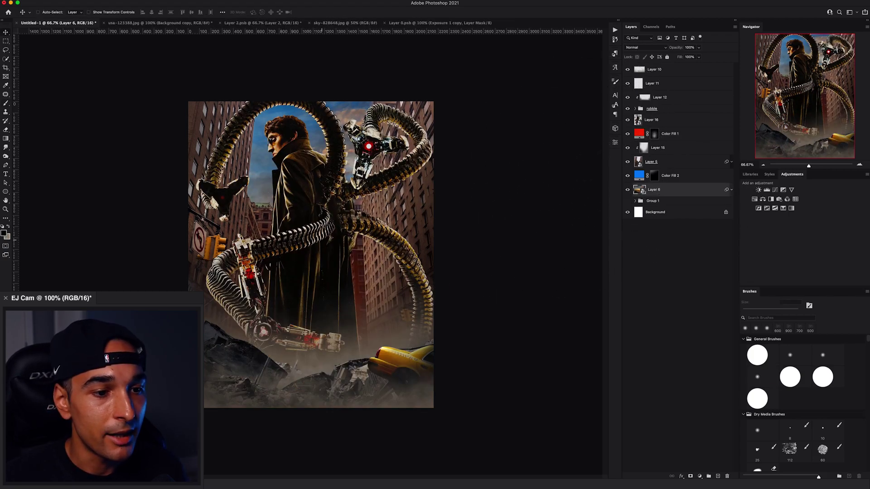
{"action": "left_click_drag", "start_coordinate": [316, 223], "coordinate": [299, 169]}
{"action": "key", "text": "ctrl+t"}
{"action": "key", "text": "ctrl+minus"}
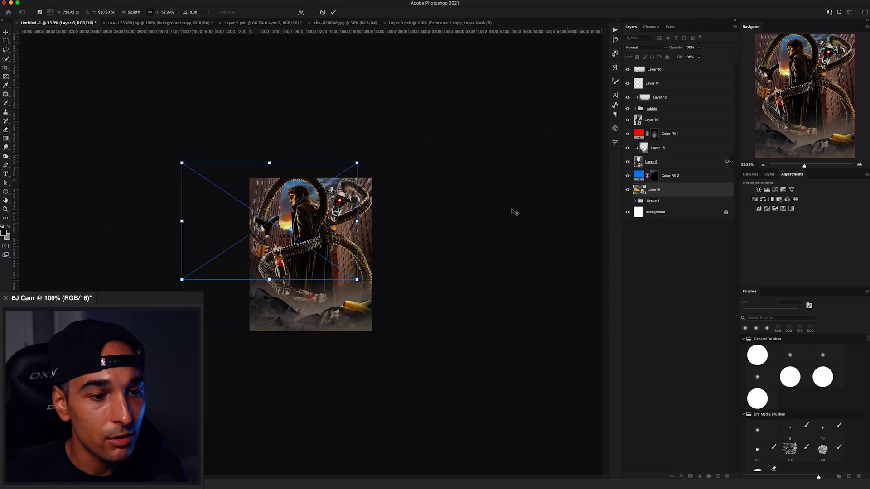
{"action": "key", "text": "Return"}
Bring the starry night sky photo into the poster directly above Doctor Octopus on Layer 16.
{"action": "left_click", "coordinate": [667, 122]}
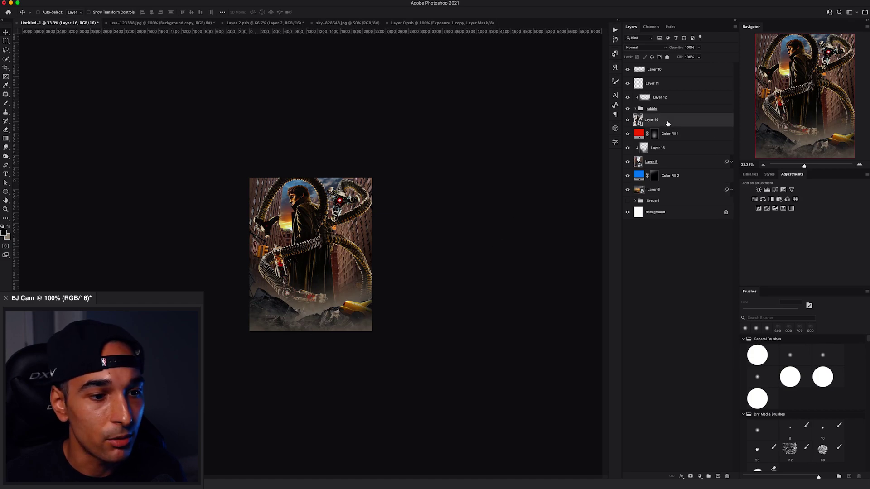
{"action": "left_click", "coordinate": [335, 24]}
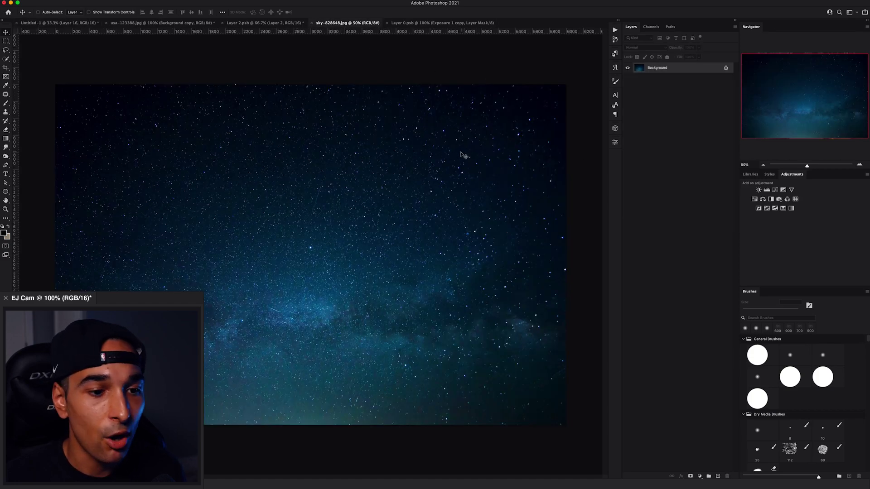
{"action": "left_click_drag", "start_coordinate": [86, 24], "coordinate": [324, 234]}
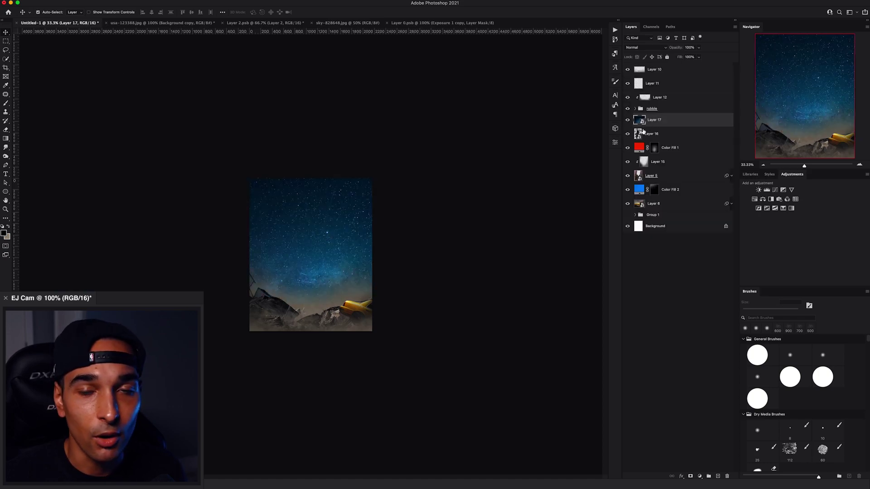
Group the starry sky layer and mask the group with the outline of the Doctor Octopus layer.
{"action": "key", "text": "super+g"}
{"action": "left_click", "coordinate": [638, 143], "text": "super"}
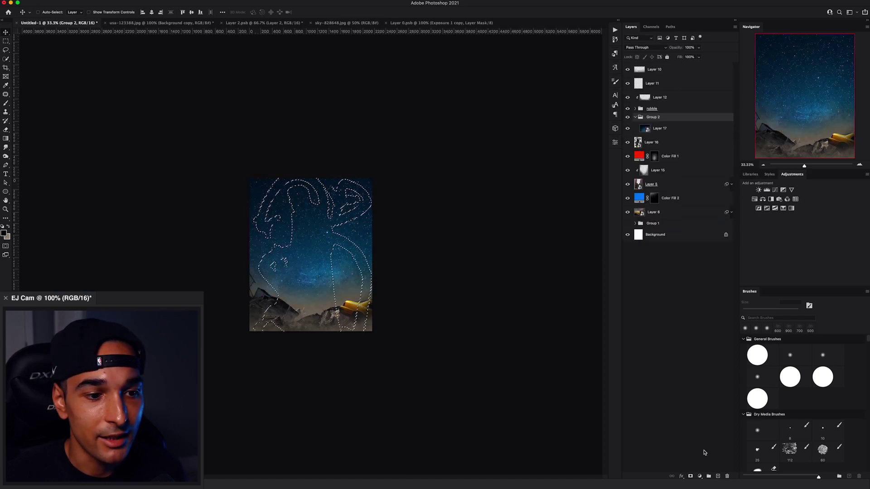
{"action": "left_click", "coordinate": [691, 476]}
{"action": "left_click", "coordinate": [636, 121]}
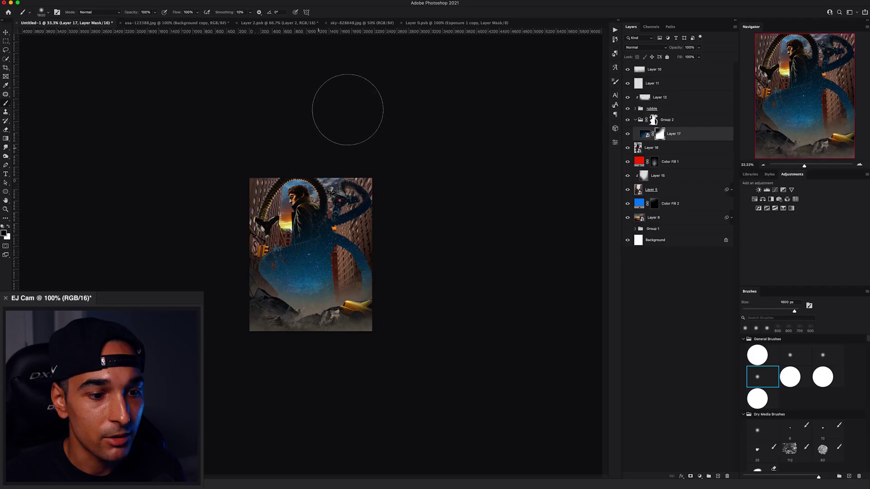
Paint on Layer 17's mask with a soft 1600 px brush to fade the starry sky along the figure's left side.
{"action": "key", "text": "x"}
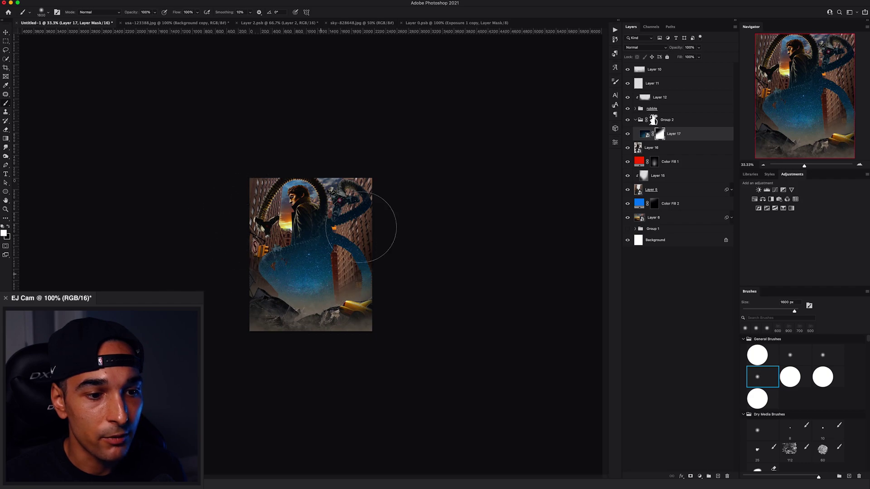
{"action": "key", "text": "x"}
{"action": "mouse_move", "coordinate": [263, 210]}
{"action": "left_mouse_down"}
{"action": "mouse_move", "coordinate": [226, 263]}
{"action": "mouse_move", "coordinate": [171, 299]}
{"action": "left_mouse_up"}
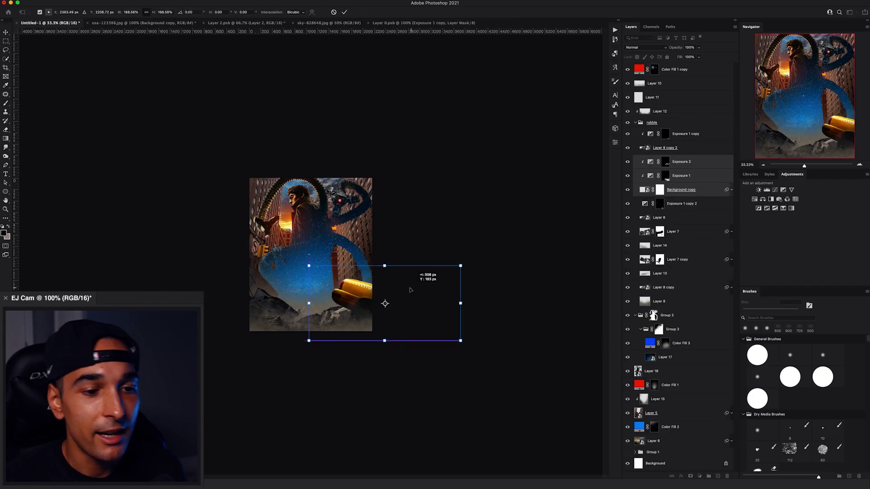
Enlarge the taxi with its Exposure 1 and 2 layers to 188.56% and reposition it in the lower-right corner.
{"action": "left_click_drag", "start_coordinate": [408, 293], "coordinate": [410, 292]}
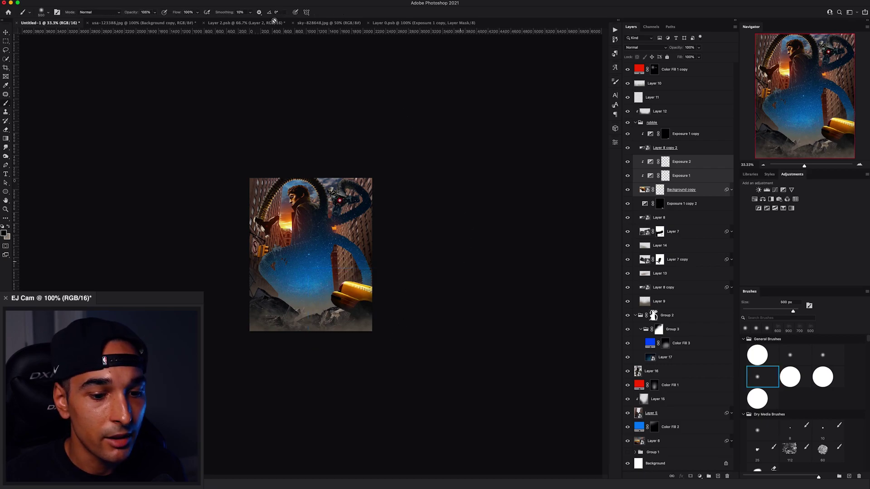
{"action": "left_click", "coordinate": [158, 2]}
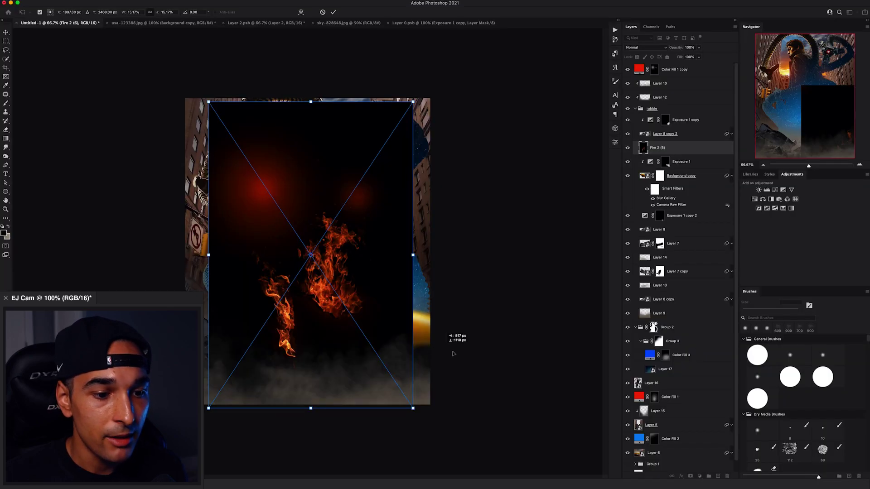
Place the Fire 2 (6) image over the taxi in the lower-right corner and set its blend mode to Linear Dodge (Add).
{"action": "left_click_drag", "start_coordinate": [316, 214], "coordinate": [432, 306]}
{"action": "key", "text": "Return"}
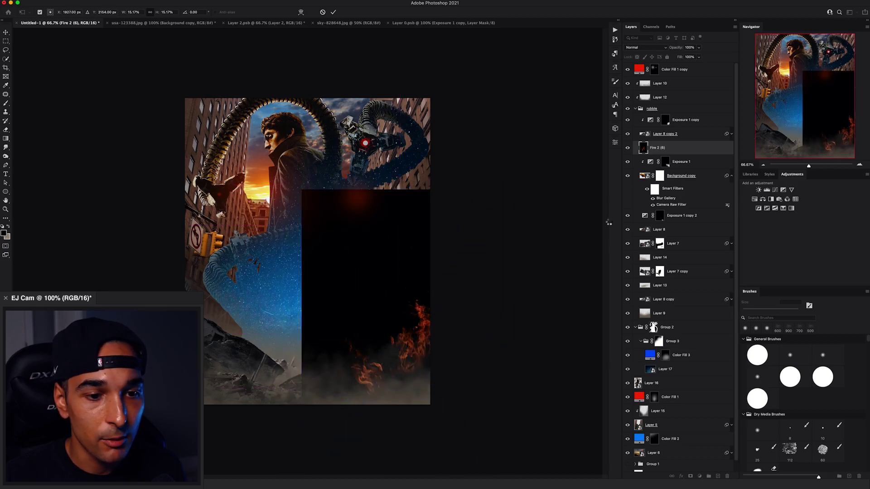
{"action": "left_click", "coordinate": [642, 47]}
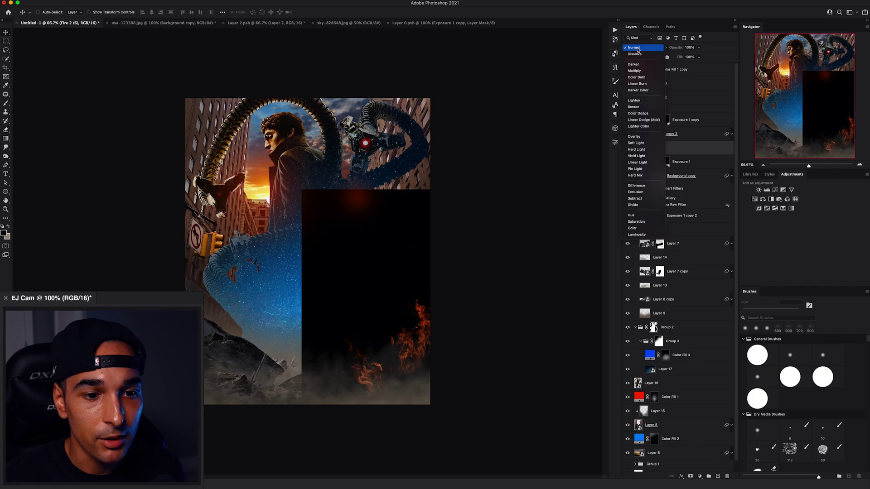
{"action": "left_click", "coordinate": [649, 121]}
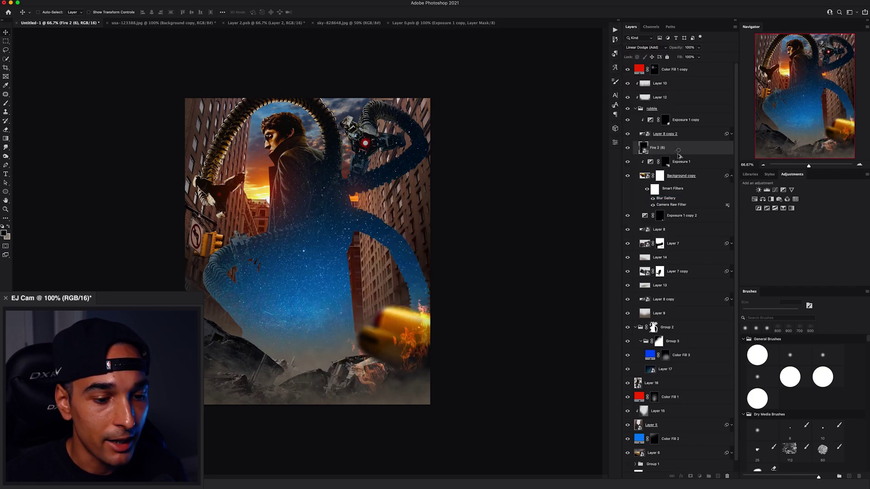
{"action": "left_click", "coordinate": [431, 360]}
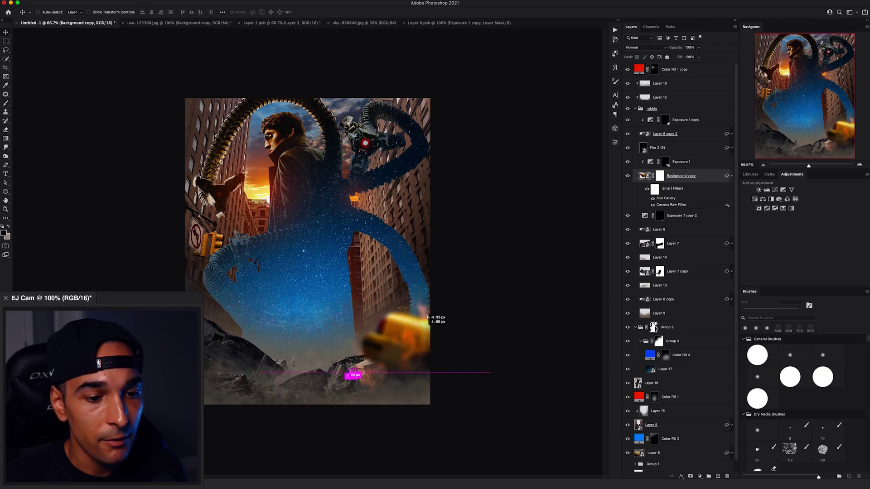
Rotate and scale the embers image and place it over the taxi at the poster's lower right.
{"action": "key", "text": "f"}
{"action": "key", "text": "f"}
{"action": "key", "text": "ctrl+t"}
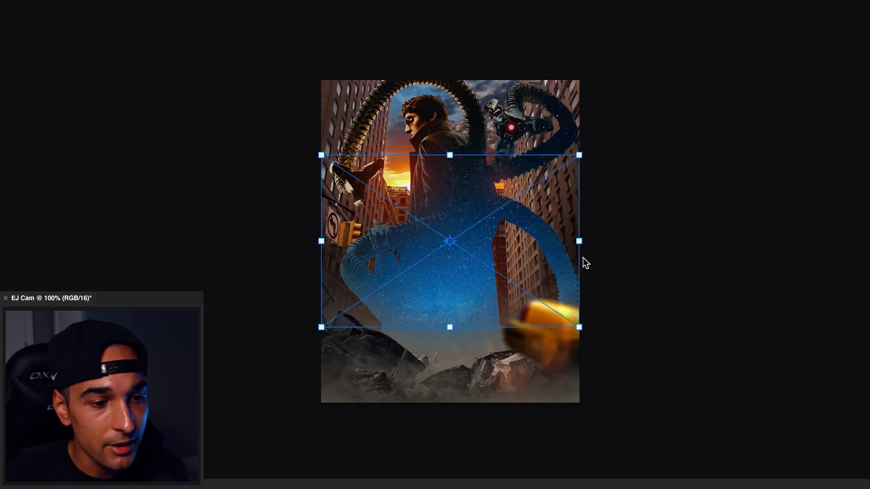
{"action": "left_click_drag", "start_coordinate": [583, 258], "coordinate": [567, 86]}
{"action": "left_click_drag", "start_coordinate": [527, 176], "coordinate": [645, 267]}
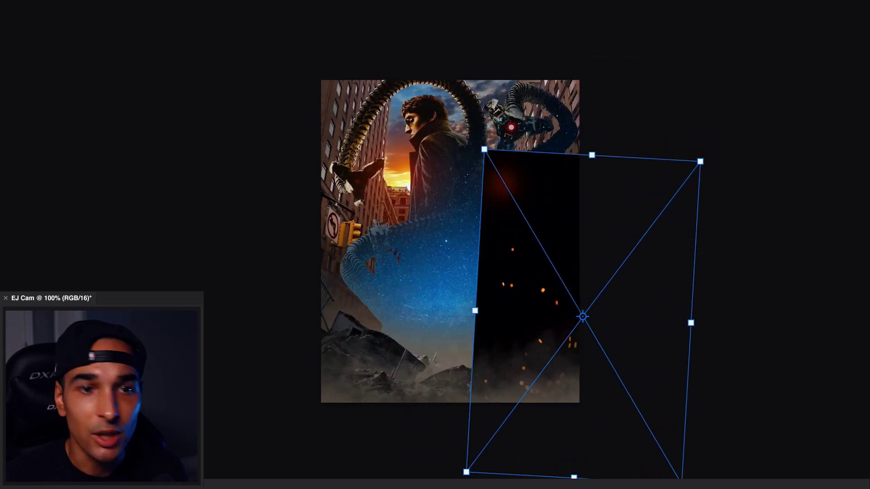
{"action": "key", "text": "Return"}
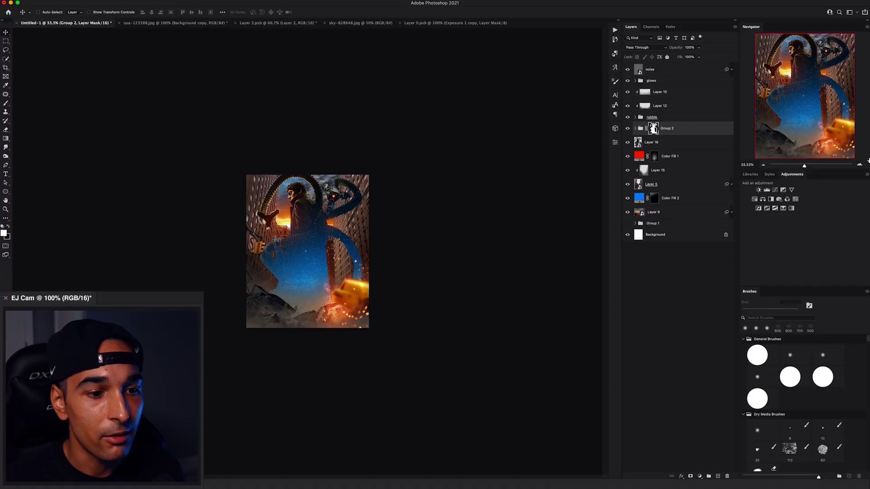
Select the traffic light with Layer 16 and Group 2 hidden, then mask it out of both so it sits in front of the tentacle.
{"action": "left_click", "coordinate": [860, 166]}
{"action": "left_click", "coordinate": [860, 166]}
{"action": "left_click", "coordinate": [860, 166]}
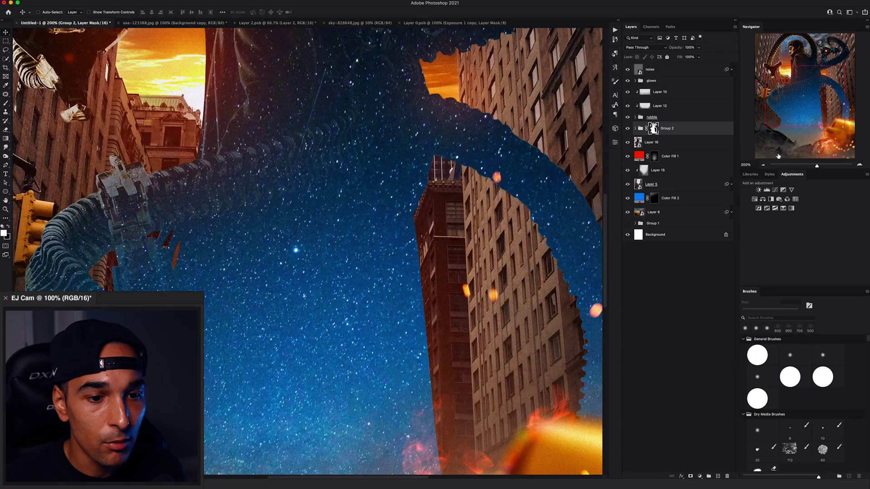
{"action": "left_click_drag", "start_coordinate": [171, 142], "coordinate": [410, 229]}
{"action": "left_click", "coordinate": [658, 144]}
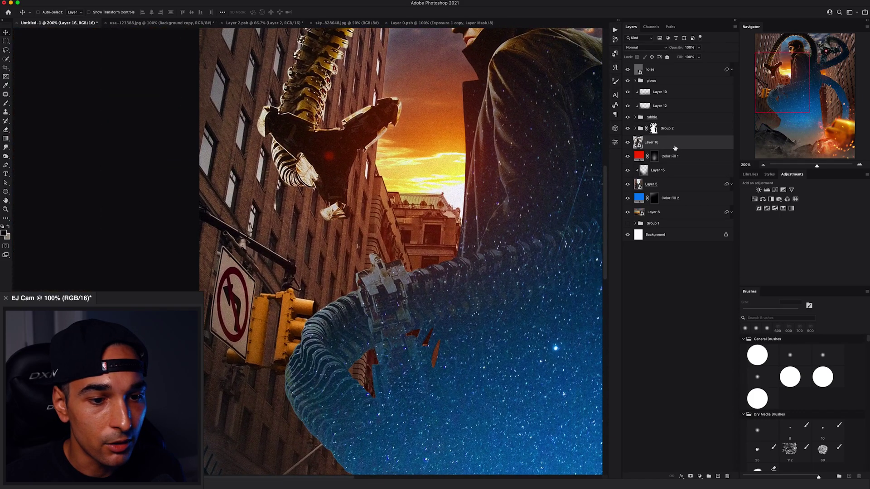
{"action": "left_click", "coordinate": [860, 166]}
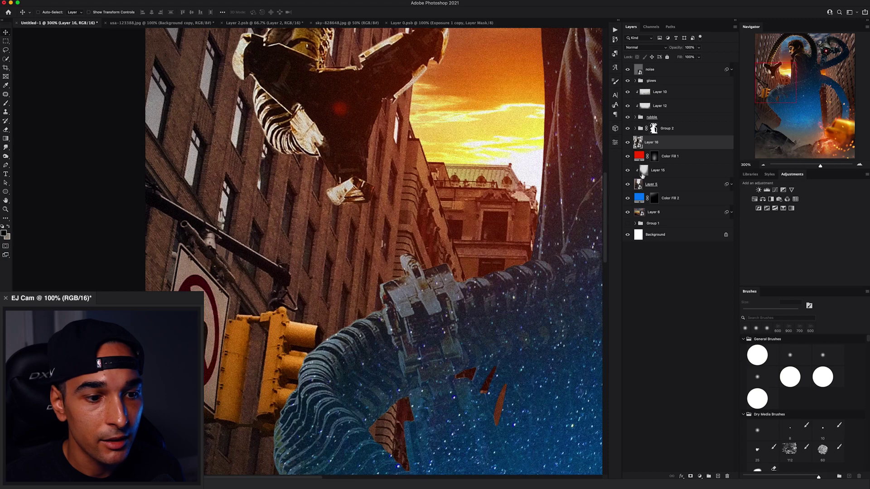
{"action": "left_click_drag", "start_coordinate": [330, 279], "coordinate": [347, 147]}
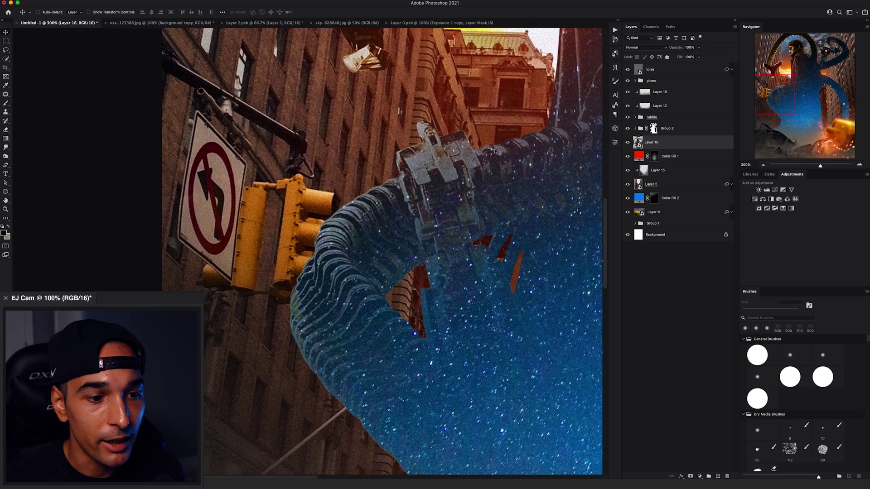
{"action": "left_click", "coordinate": [628, 143]}
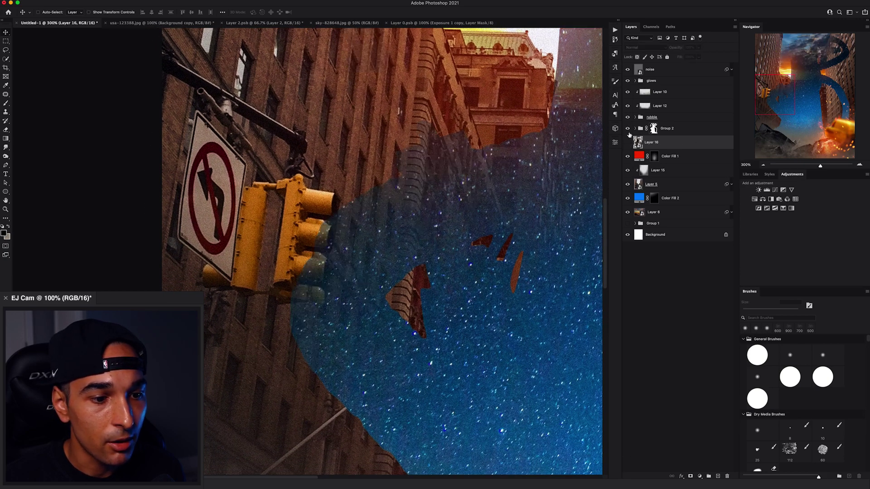
{"action": "left_click", "coordinate": [628, 129]}
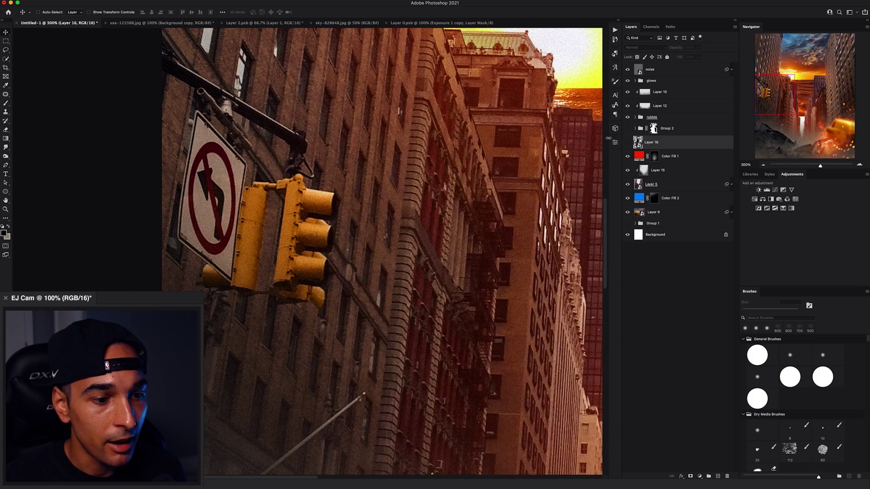
{"action": "key", "text": "l"}
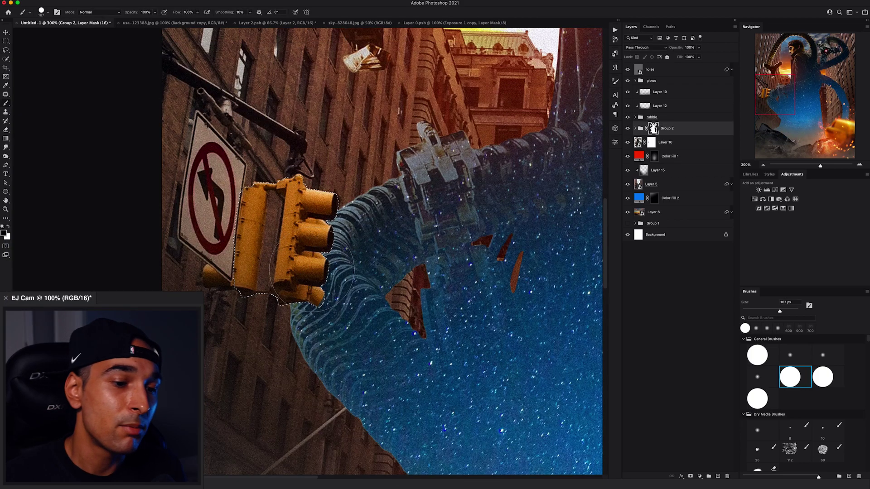
{"action": "key", "text": "ctrl+d"}
{"action": "key", "text": "v"}
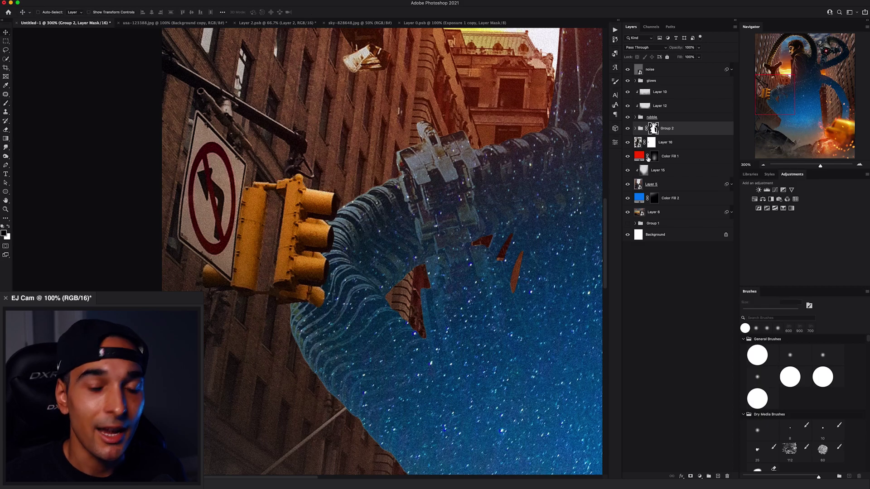
In Layer 0.psb, combine the pumpkin bomb's Layer 0, Exposure 1 and Exposure 1 copy into a single layer.
{"action": "left_click", "coordinate": [763, 166]}
{"action": "left_click", "coordinate": [431, 23]}
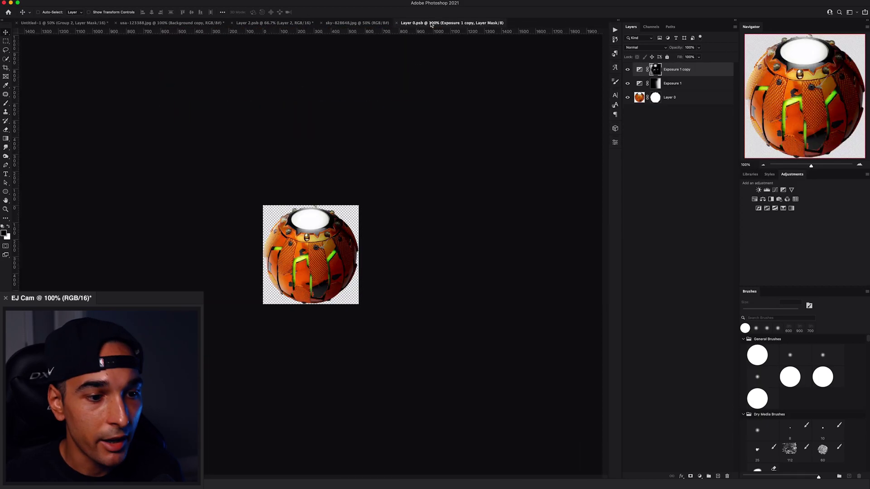
{"action": "left_click", "coordinate": [688, 89]}
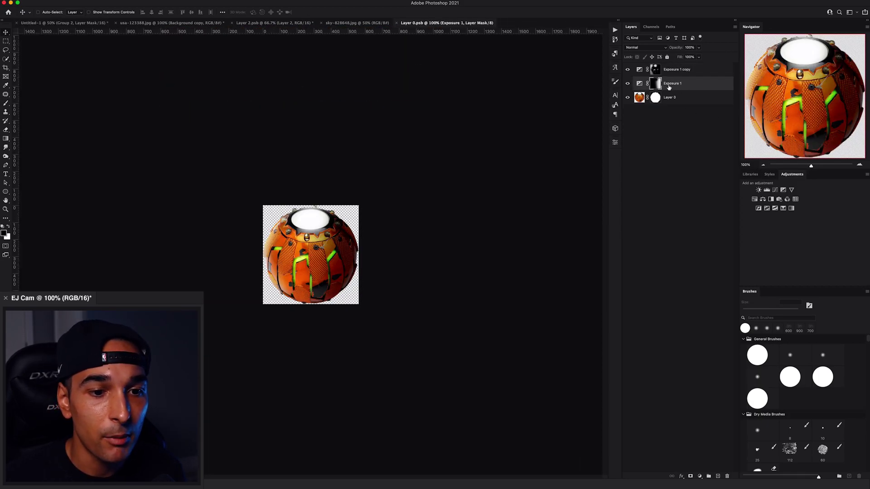
{"action": "left_click", "coordinate": [676, 70]}
{"action": "left_click", "coordinate": [686, 96], "text": "shift"}
{"action": "key", "text": "super+e"}
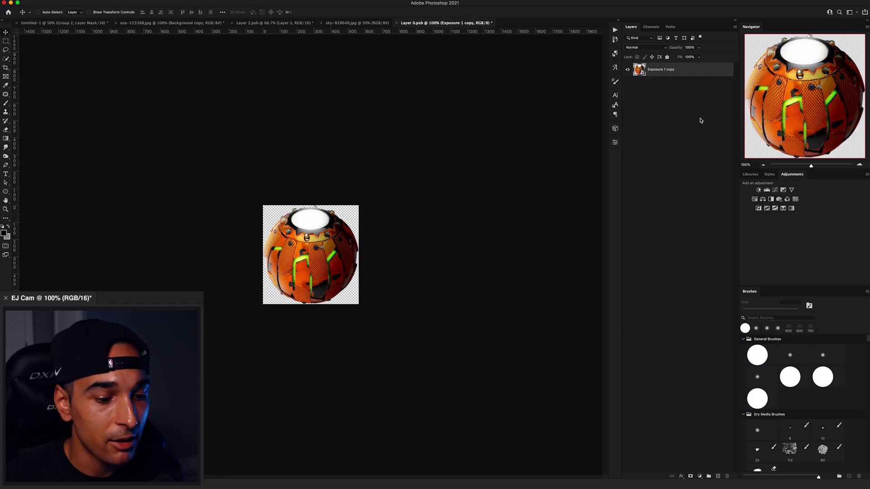
Bring the pumpkin bomb into the poster, then shrink, rotate and place it in the rubble at the poster's lower left.
{"action": "mouse_move", "coordinate": [287, 249]}
{"action": "left_mouse_down"}
{"action": "mouse_move", "coordinate": [290, 186]}
{"action": "mouse_move", "coordinate": [106, 50]}
{"action": "mouse_move", "coordinate": [292, 250]}
{"action": "left_mouse_up"}
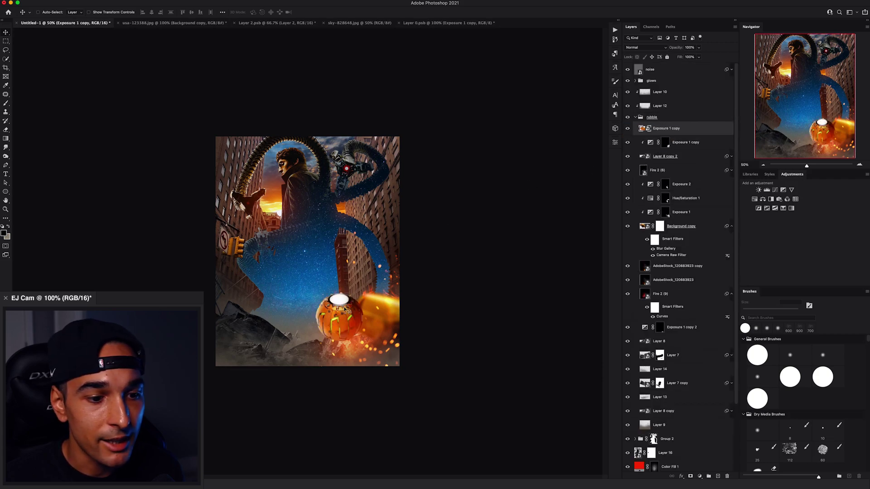
{"action": "left_click_drag", "start_coordinate": [348, 310], "coordinate": [241, 307]}
{"action": "key", "text": "ctrl+t"}
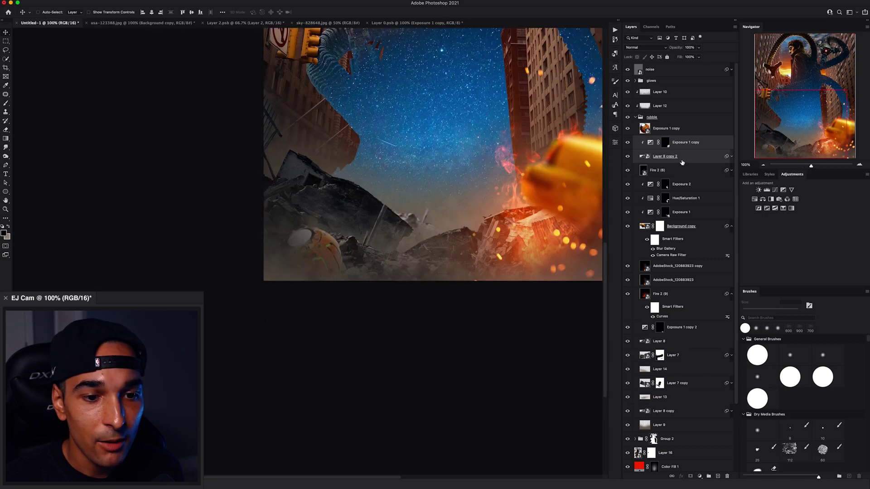
Duplicate Layer 8 copy 2 above the pumpkin bomb layer and position the dust over the bomb's base.
{"action": "left_click", "coordinate": [682, 161]}
{"action": "left_click_drag", "start_coordinate": [684, 157], "coordinate": [686, 123]}
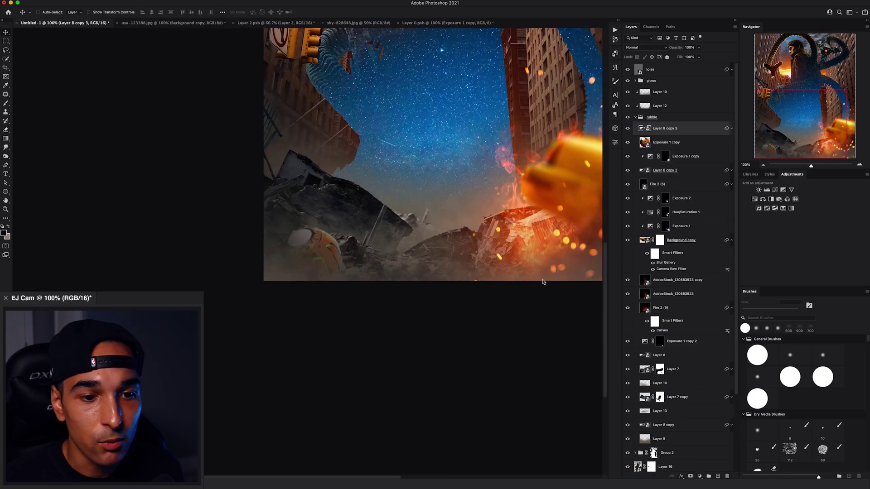
{"action": "left_click_drag", "start_coordinate": [414, 266], "coordinate": [250, 298]}
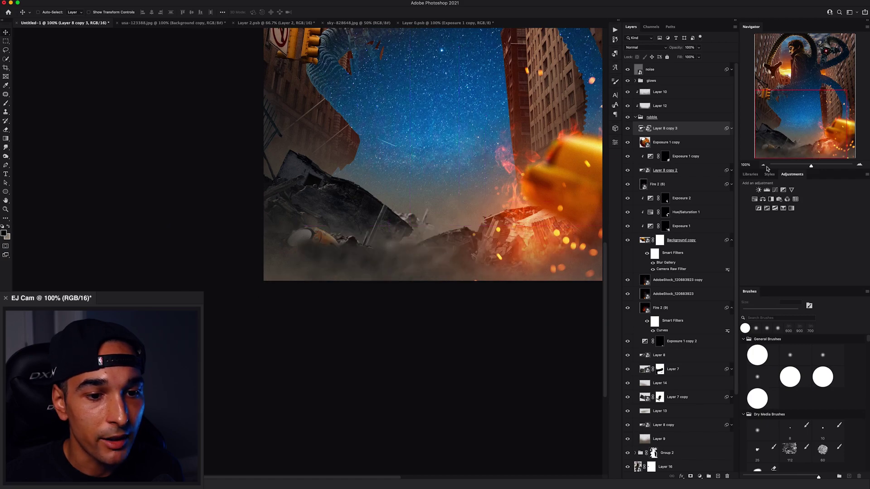
{"action": "left_click", "coordinate": [764, 165]}
{"action": "mouse_move", "coordinate": [242, 391]}
{"action": "left_mouse_down"}
{"action": "mouse_move", "coordinate": [221, 391]}
{"action": "mouse_move", "coordinate": [247, 396]}
{"action": "mouse_move", "coordinate": [218, 391]}
{"action": "mouse_move", "coordinate": [235, 392]}
{"action": "left_mouse_up"}
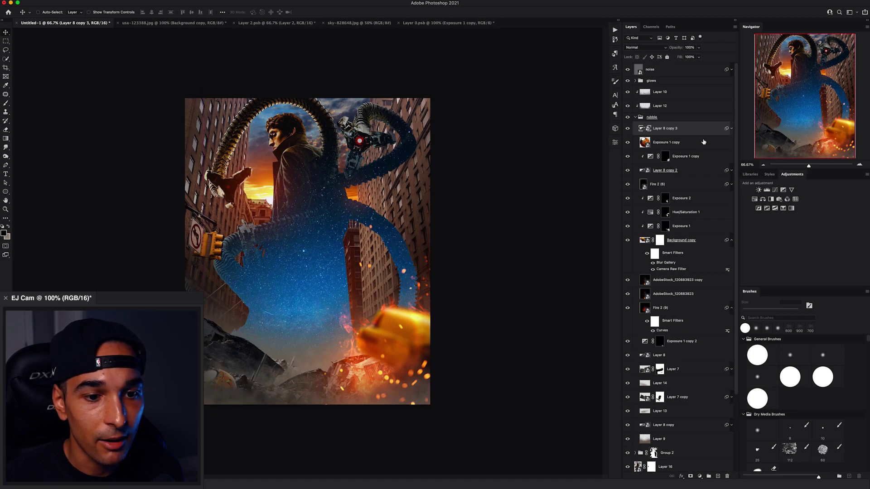
Copy the Blur Gallery smart filter from Layer 8 copy 3 onto the pumpkin bomb layer.
{"action": "left_click", "coordinate": [731, 129]}
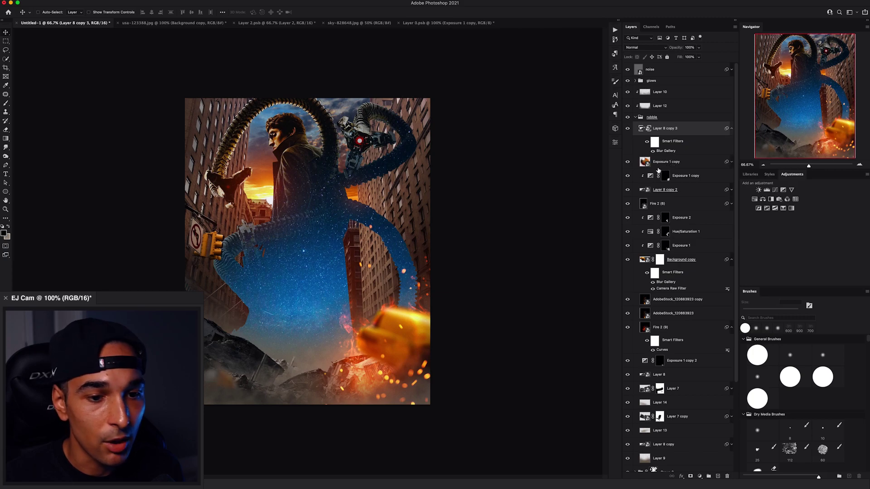
{"action": "left_click", "coordinate": [732, 162]}
{"action": "left_click", "coordinate": [718, 174]}
{"action": "key", "text": "super+minus"}
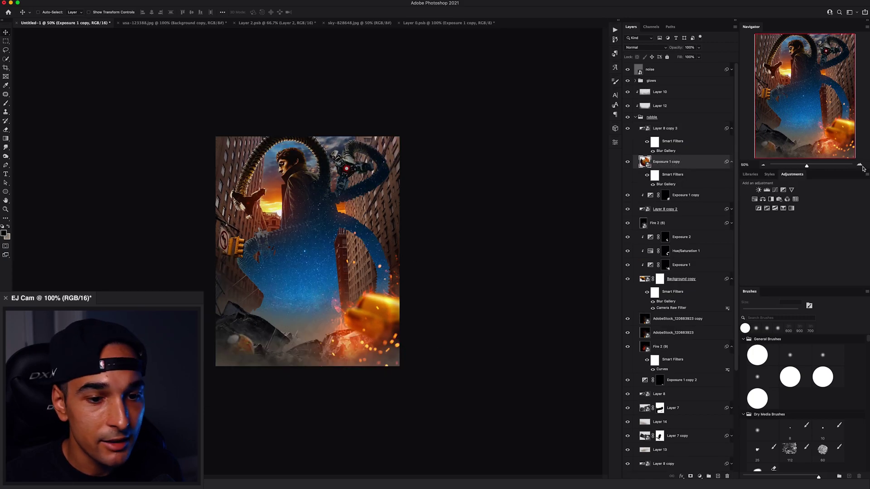
Add a mask to Layer 12 and paint over the pumpkin bomb with a soft 300 px brush to clear the haze.
{"action": "key", "text": "super+plus"}
{"action": "key", "text": "super+plus"}
{"action": "key", "text": "super+plus"}
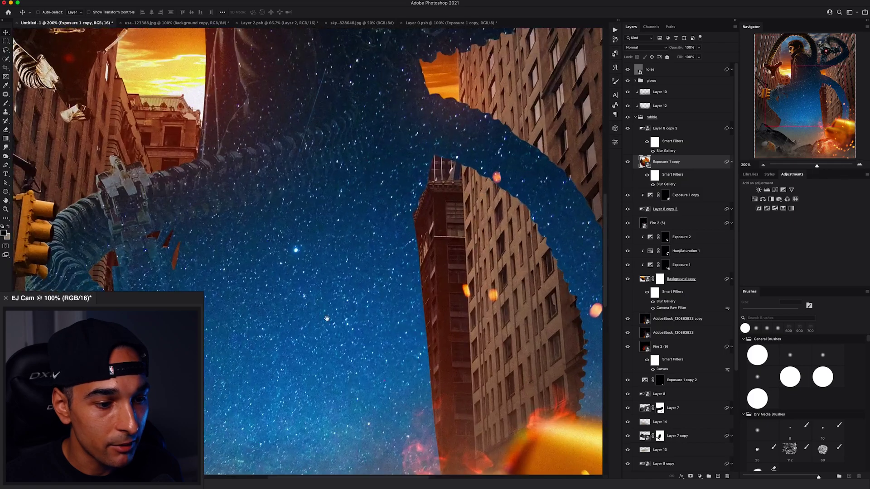
{"action": "left_click_drag", "start_coordinate": [284, 345], "coordinate": [614, 129]}
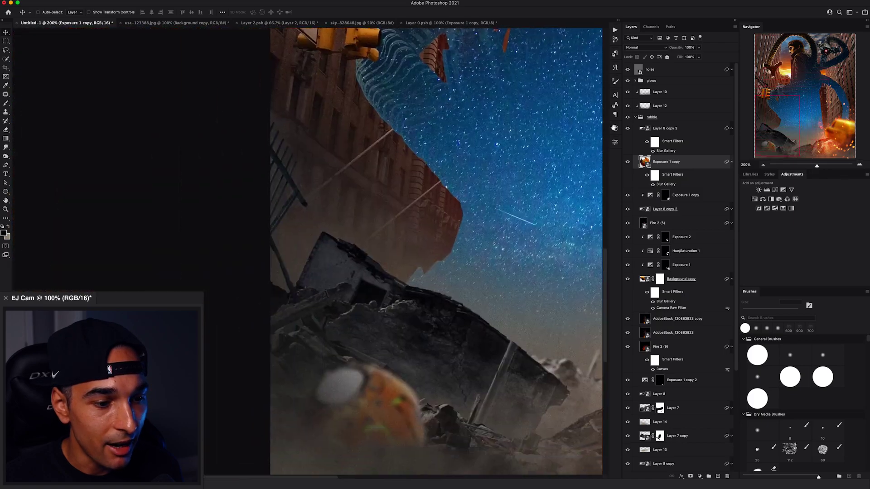
{"action": "scroll", "coordinate": [437, 113], "scroll_direction": "down", "scroll_amount": 5}
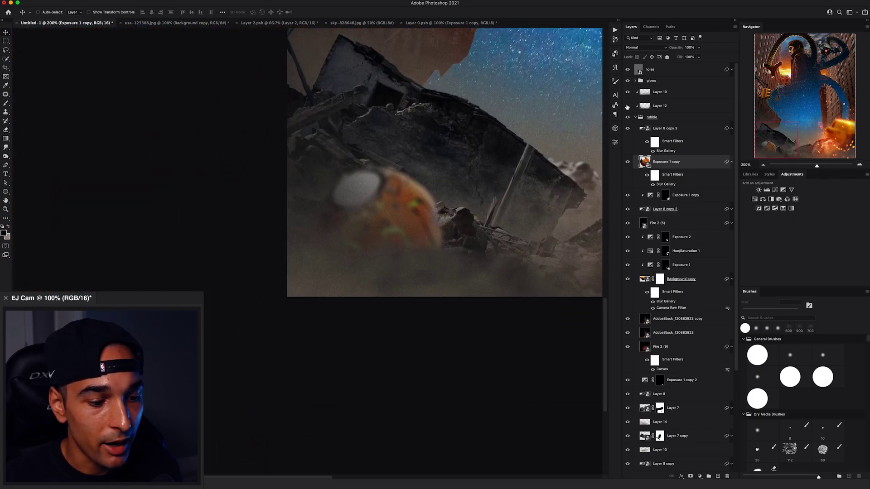
{"action": "left_click", "coordinate": [627, 107]}
{"action": "left_click", "coordinate": [665, 130]}
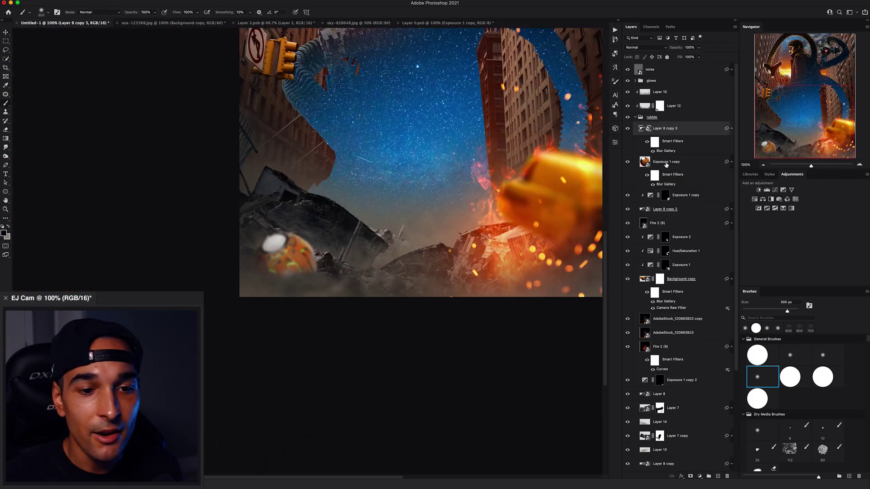
Add a new layer in Screen mode above the pumpkin bomb and set the foreground color to bright green #90ff00.
{"action": "left_click", "coordinate": [666, 163]}
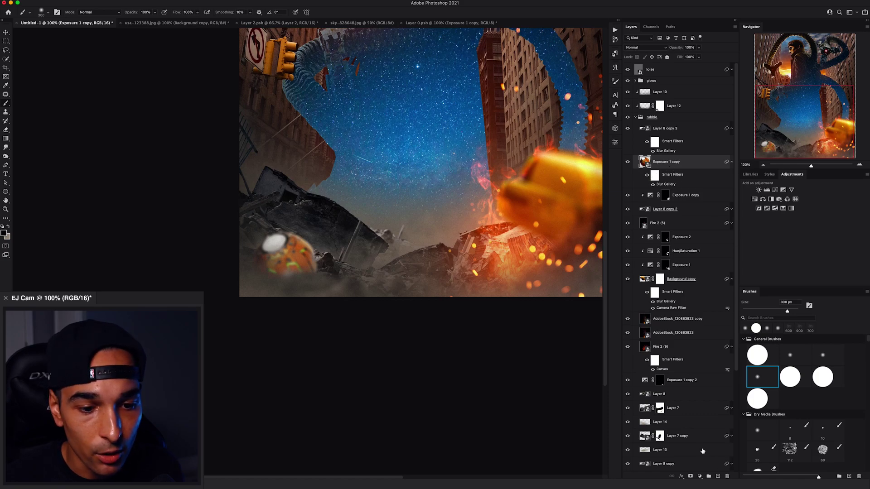
{"action": "left_click", "coordinate": [718, 476]}
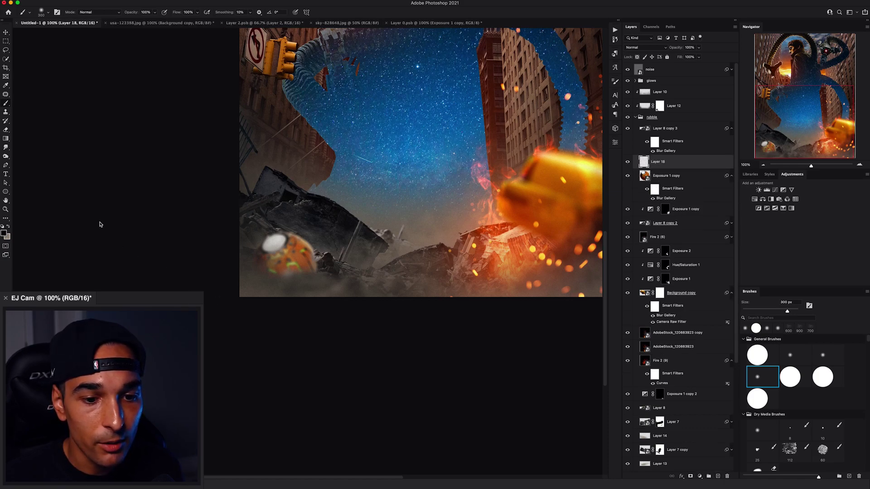
{"action": "left_click", "coordinate": [4, 233]}
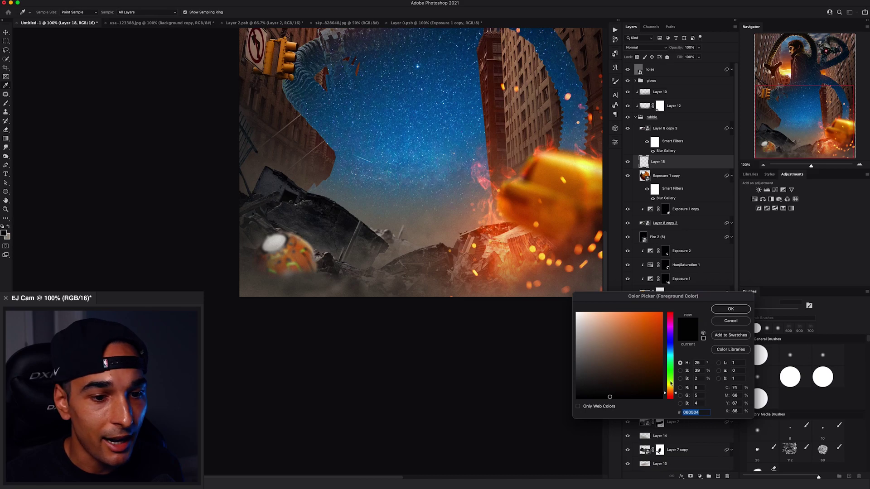
{"action": "left_click_drag", "start_coordinate": [671, 384], "coordinate": [674, 380]}
{"action": "left_click", "coordinate": [649, 345]}
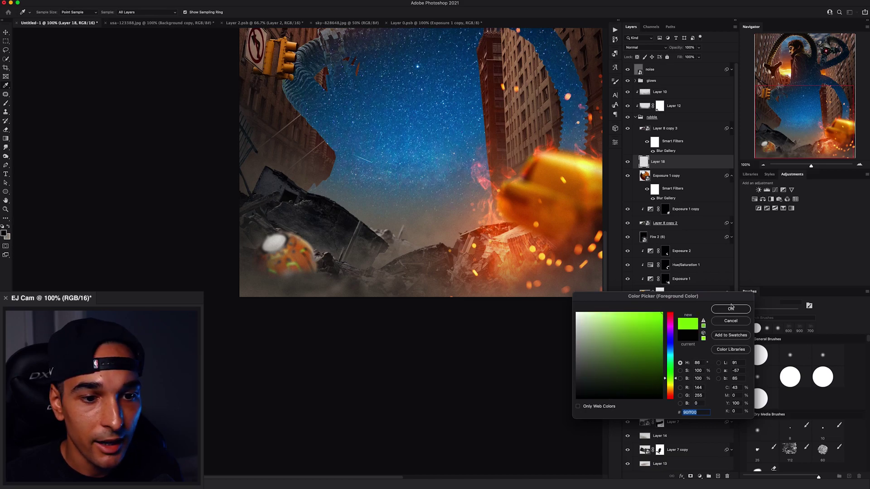
{"action": "left_click", "coordinate": [731, 309]}
{"action": "left_click", "coordinate": [645, 48]}
{"action": "left_click", "coordinate": [633, 107]}
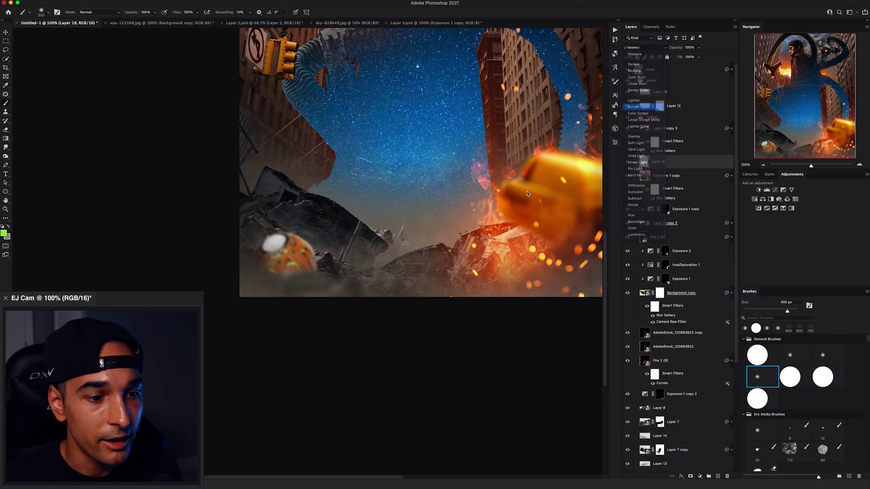
Dab a green glow over the body of the pumpkin bomb with a soft brush enlarged to 400 px.
{"action": "key", "text": "bracketright"}
{"action": "key", "text": "bracketright"}
{"action": "left_click", "coordinate": [286, 256]}
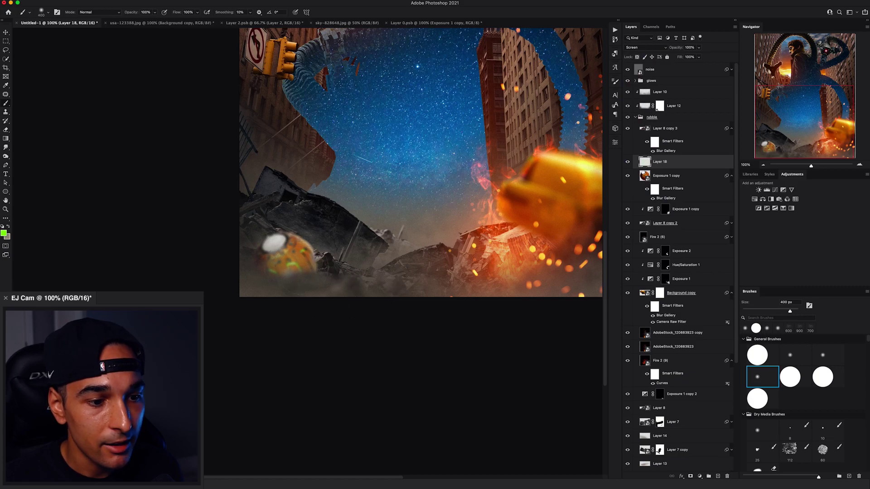
{"action": "left_click", "coordinate": [293, 267]}
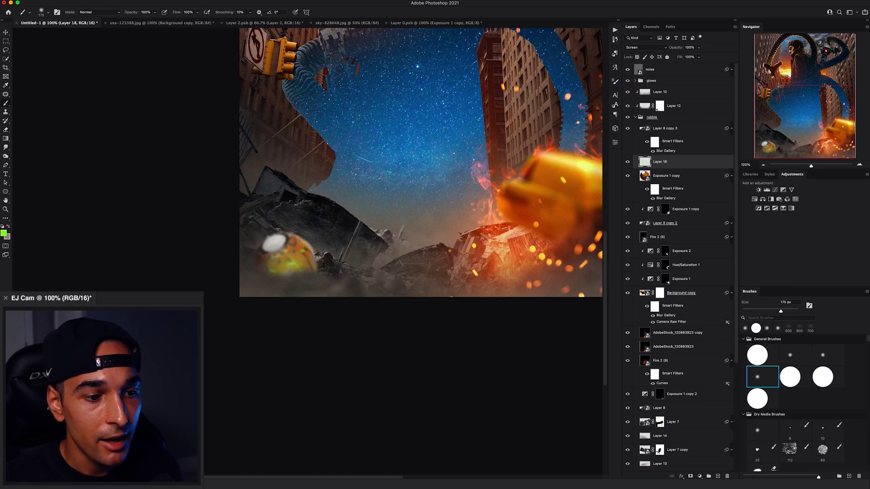
Set the foreground color to light cyan and add another new layer in Screen mode above Layer 18.
{"action": "left_click", "coordinate": [4, 233]}
{"action": "left_click", "coordinate": [610, 310]}
{"action": "left_click", "coordinate": [731, 309]}
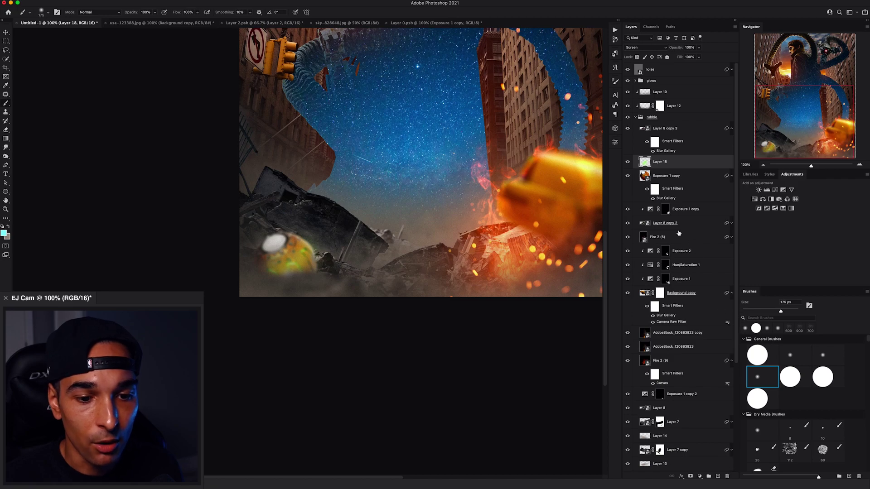
{"action": "left_click", "coordinate": [718, 477]}
{"action": "left_click", "coordinate": [655, 48]}
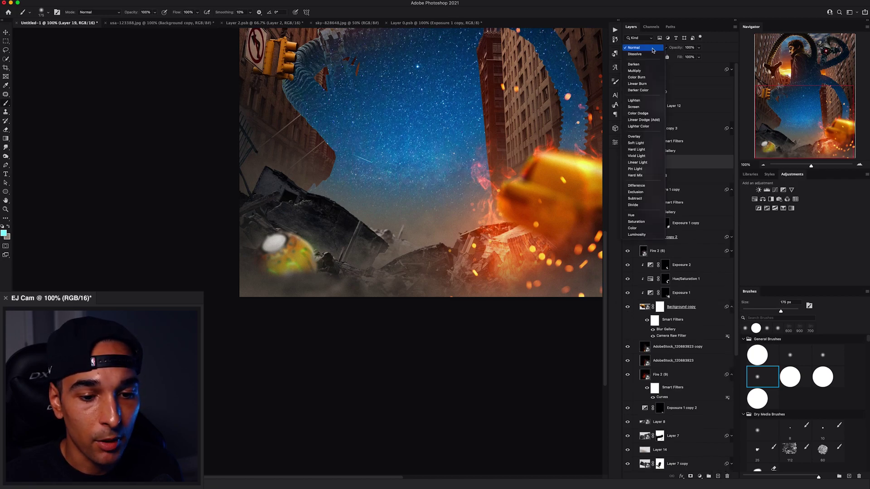
{"action": "left_click", "coordinate": [639, 107]}
{"action": "key", "text": "Return"}
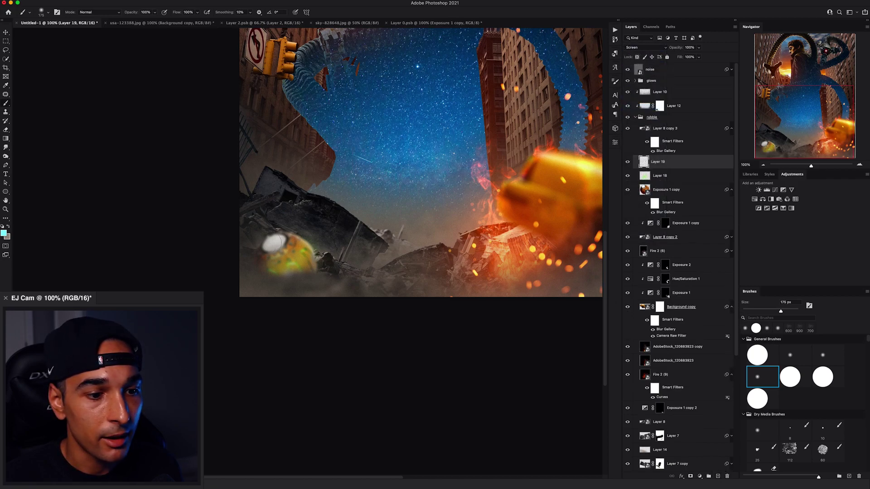
Dab a cyan glow over the pumpkin bomb's white lens with a soft brush enlarged to 200 px.
{"action": "left_click", "coordinate": [272, 242]}
{"action": "left_click", "coordinate": [272, 243]}
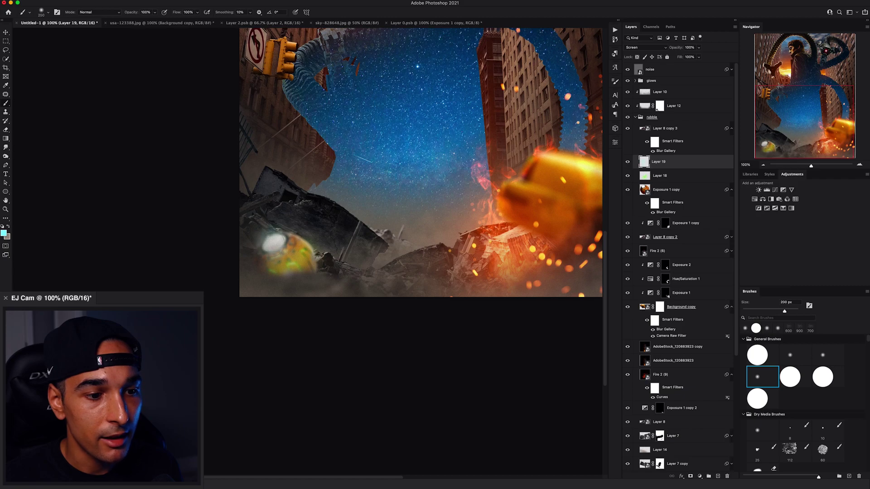
{"action": "left_click", "coordinate": [277, 241]}
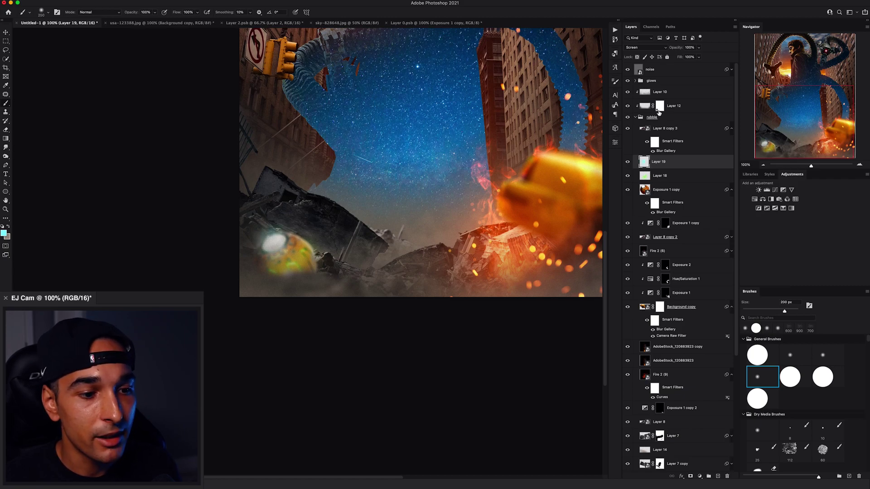
Scale down the three Spider-Man groups together and place them in the middle of the poster below Doctor Octopus.
{"action": "left_click", "coordinate": [660, 111]}
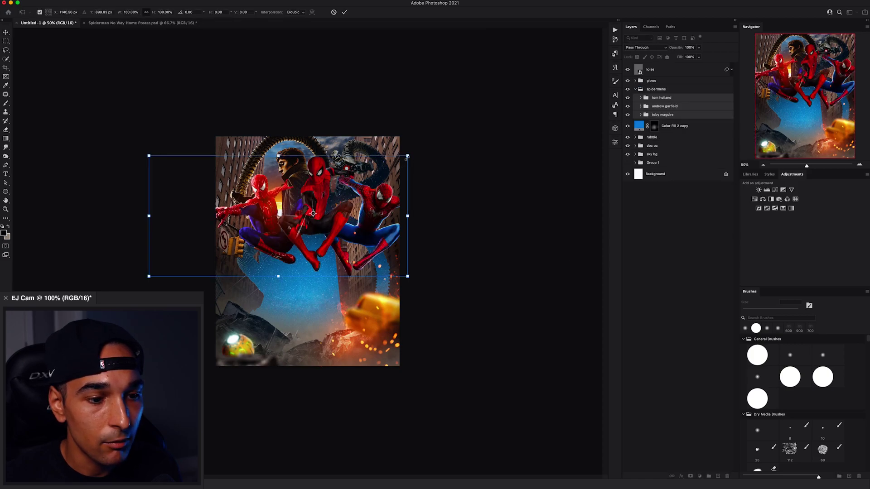
{"action": "left_click_drag", "start_coordinate": [408, 163], "coordinate": [358, 185]}
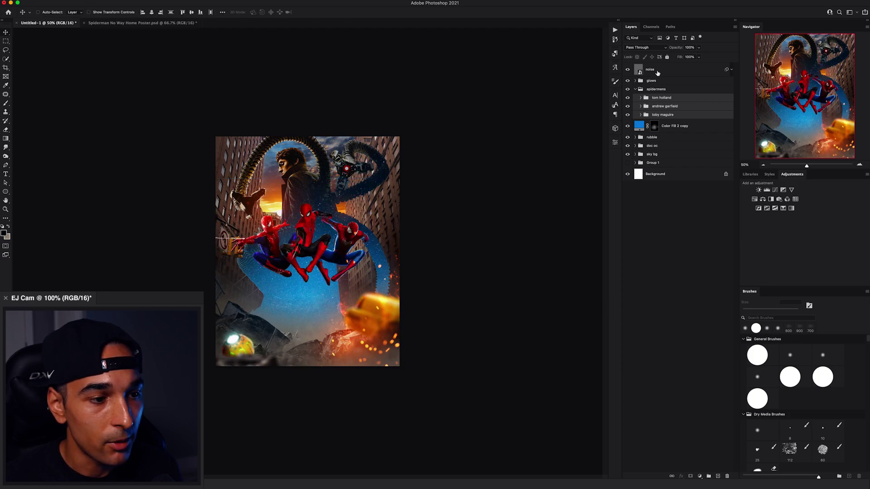
Show the rulers and place a vertical guide at the poster's horizontal centre.
{"action": "left_click", "coordinate": [656, 71]}
{"action": "key", "text": "super+r"}
{"action": "left_click_drag", "start_coordinate": [15, 98], "coordinate": [313, 111]}
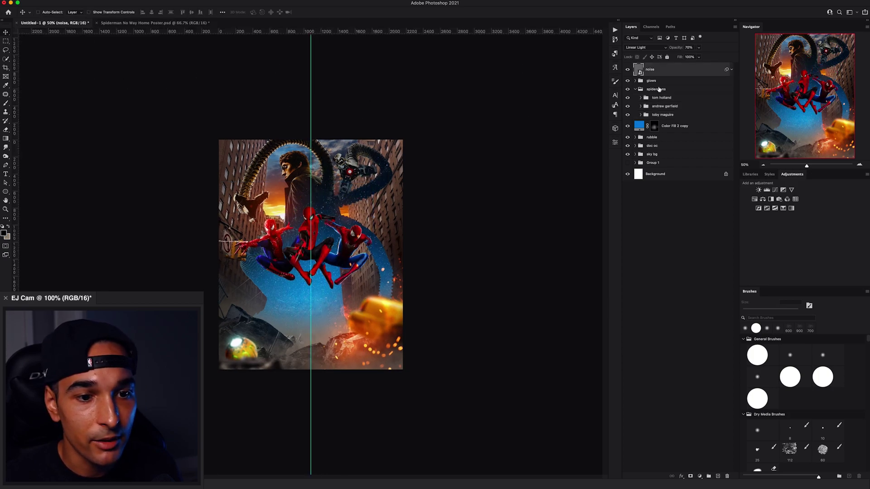
Nudge the spidermens group sideways to centre the middle Spider-Man on the vertical guide.
{"action": "left_click", "coordinate": [658, 89]}
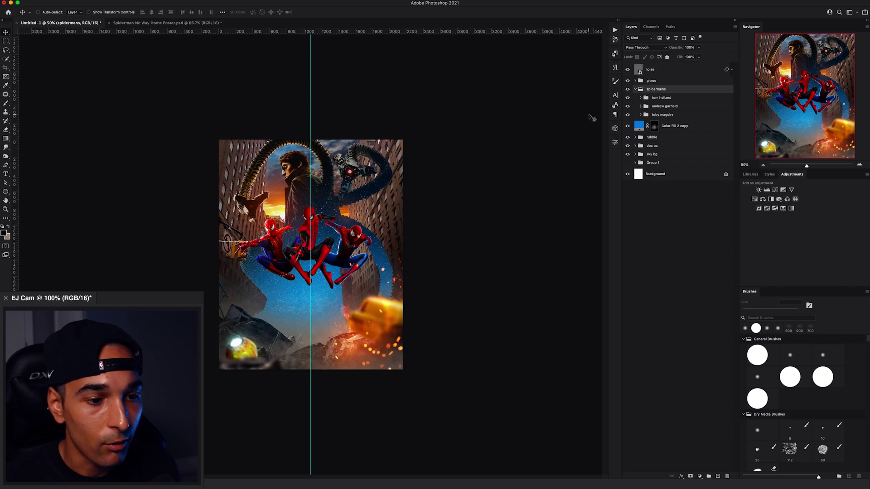
{"action": "key", "text": "shift+Left"}
{"action": "key", "text": "shift+Left"}
{"action": "key", "text": "shift+Left"}
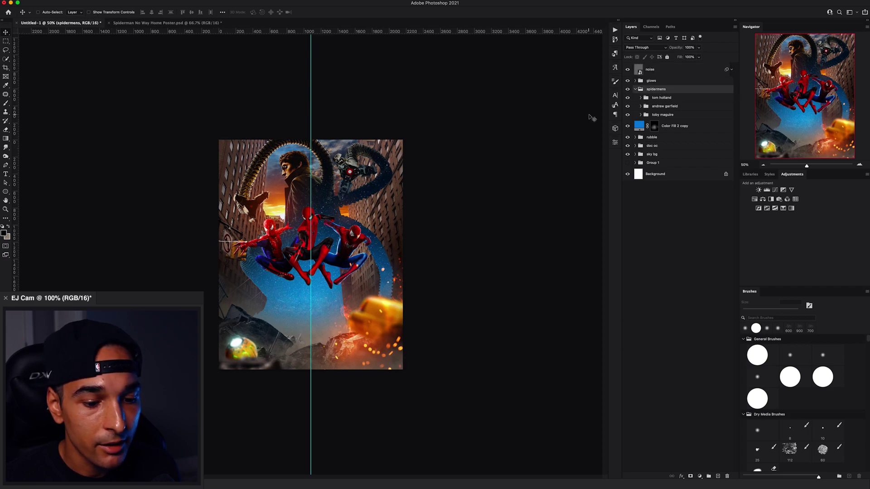
{"action": "key", "text": "shift+Right"}
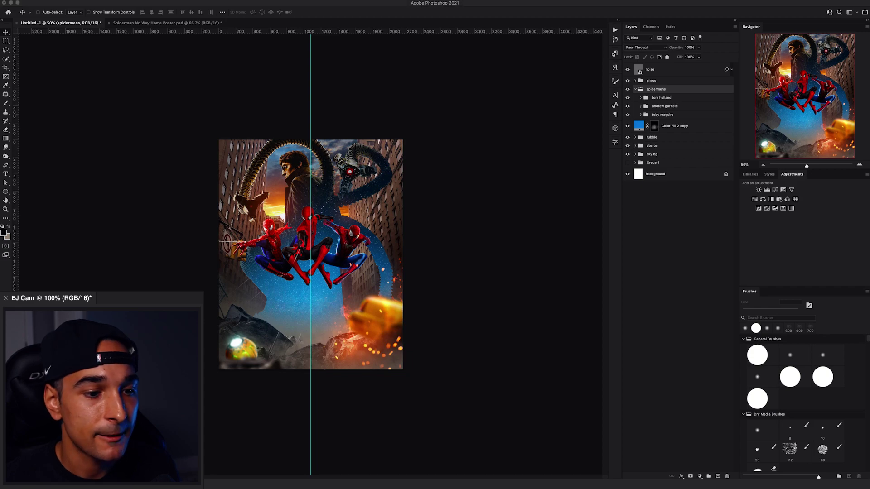
Adjust Layer 1 of the Doctor Strange picture with Curves, moving the black point to input 12 and reshaping the midtones and highlights.
{"action": "left_click_drag", "start_coordinate": [436, 2], "coordinate": [394, 237]}
{"action": "left_click_drag", "start_coordinate": [421, 156], "coordinate": [365, 254]}
{"action": "key", "text": "ctrl+m"}
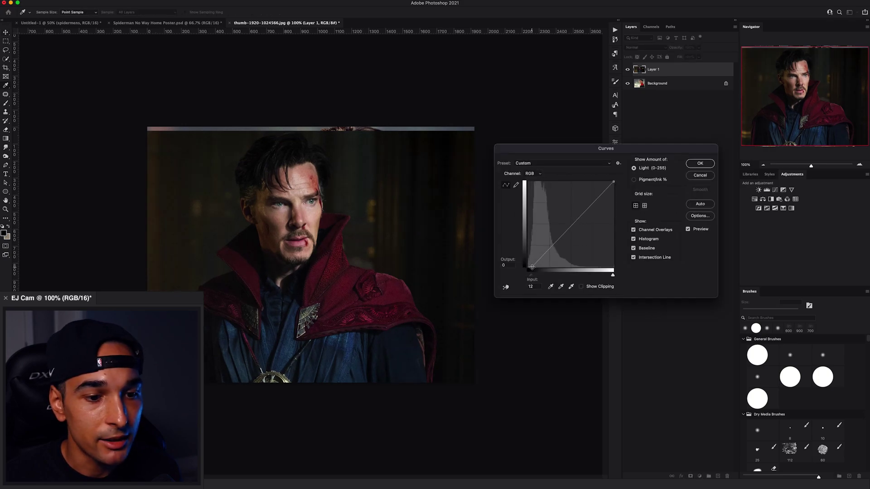
{"action": "left_click_drag", "start_coordinate": [559, 235], "coordinate": [559, 238]}
{"action": "left_click_drag", "start_coordinate": [589, 198], "coordinate": [593, 201]}
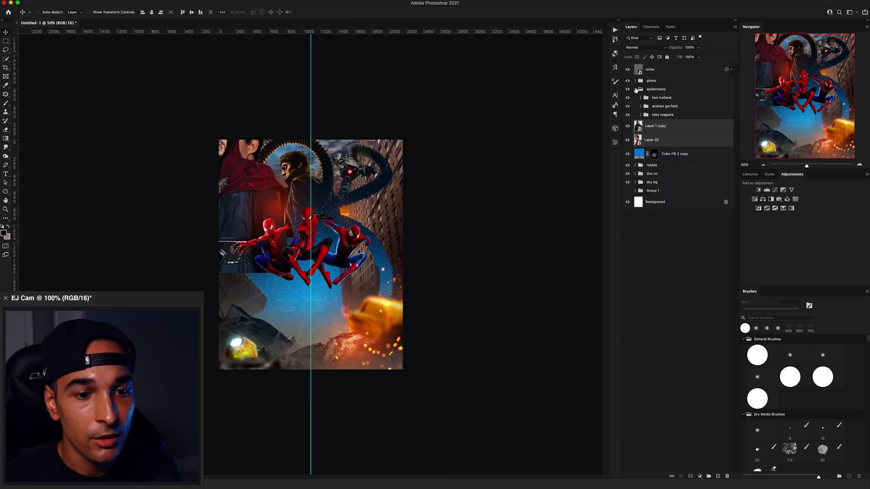
Collapse the spidermens group, hide Layer 1 copy and move the unmasked Spider-Man portrait on Layer 20 to the poster's upper middle.
{"action": "left_click", "coordinate": [635, 89]}
{"action": "left_click", "coordinate": [628, 101]}
{"action": "left_click", "coordinate": [643, 116]}
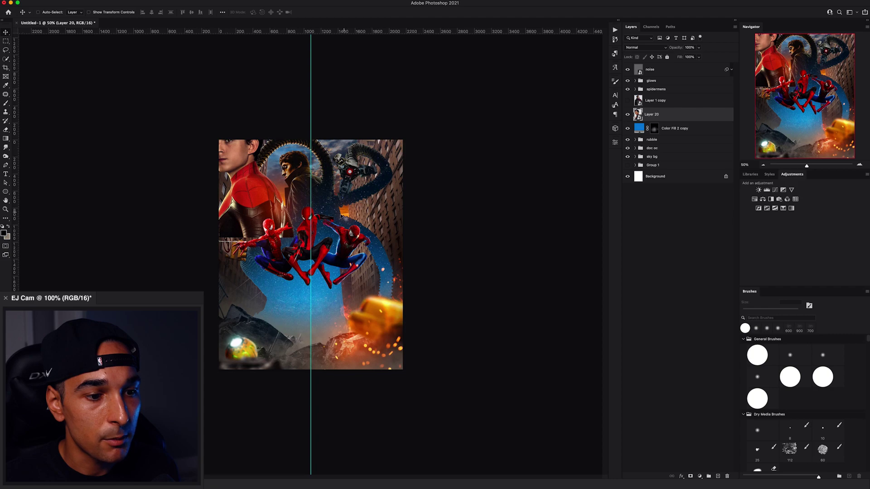
{"action": "left_click_drag", "start_coordinate": [256, 200], "coordinate": [342, 218]}
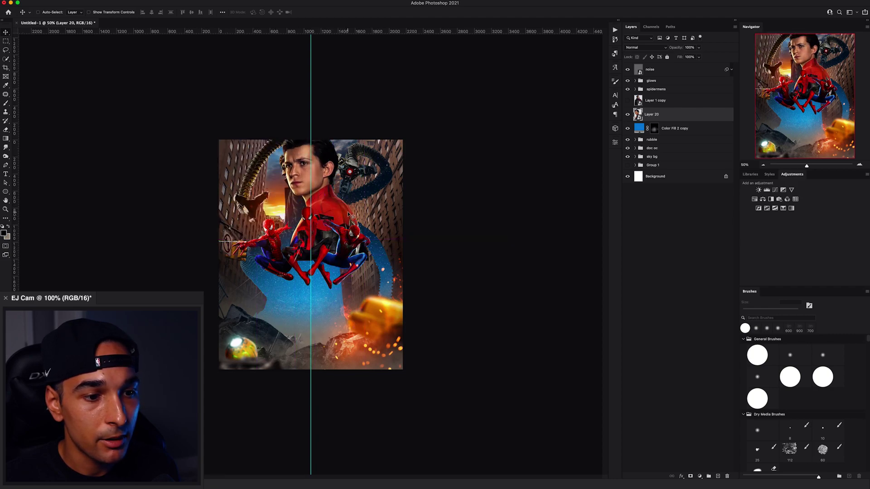
Flip the unmasked Spider-Man portrait horizontally and scale it down slightly beside Doctor Octopus.
{"action": "key", "text": "super+shift+h"}
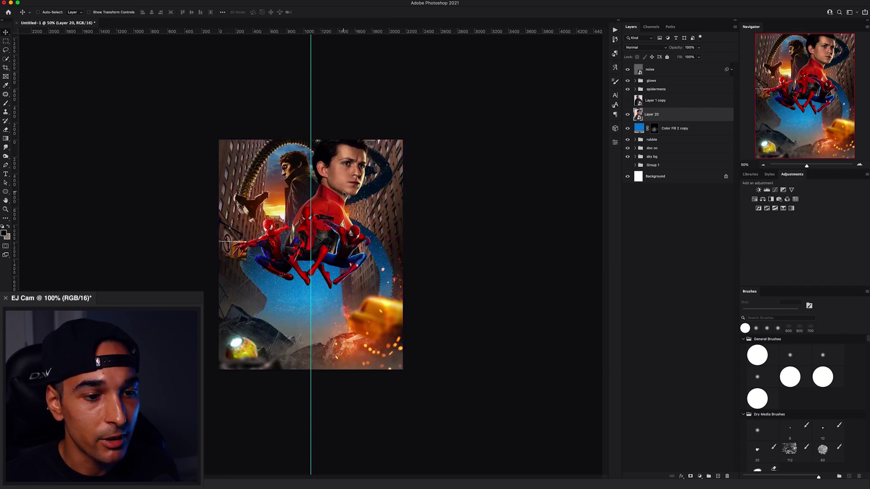
{"action": "key", "text": "ctrl+t"}
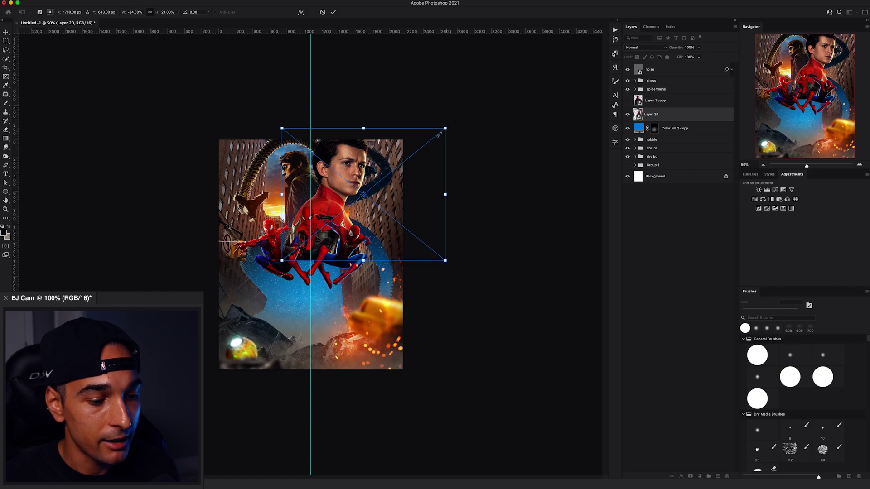
{"action": "mouse_move", "coordinate": [446, 129]}
{"action": "left_mouse_down"}
{"action": "mouse_move", "coordinate": [428, 140]}
{"action": "mouse_move", "coordinate": [437, 136]}
{"action": "left_mouse_up"}
{"action": "key", "text": "Return"}
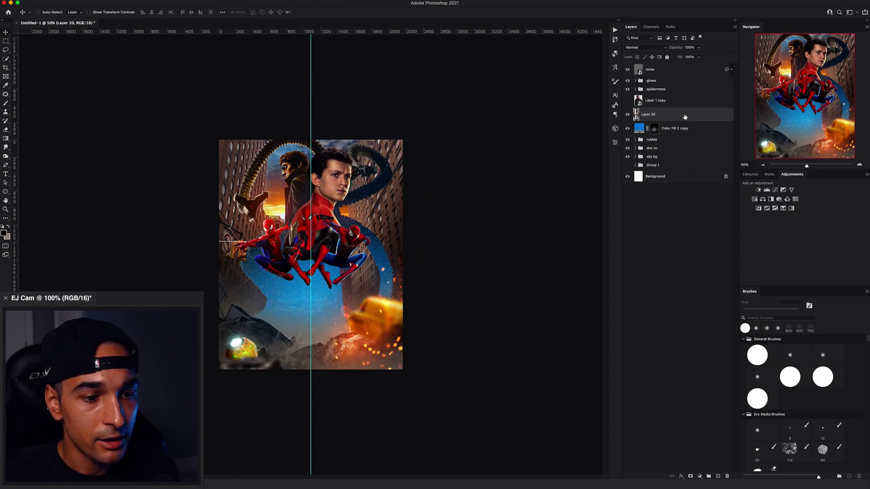
Show Layer 1 copy again and position Doctor Strange below Doctor Octopus, beside the unmasked Spider-Man portrait.
{"action": "left_click", "coordinate": [629, 101]}
{"action": "left_click", "coordinate": [648, 104]}
{"action": "left_click_drag", "start_coordinate": [265, 188], "coordinate": [267, 236]}
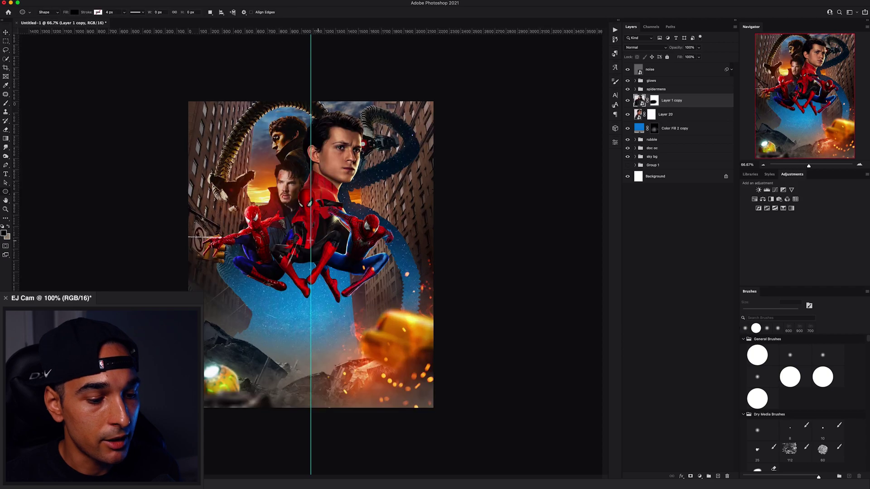
Draw a black circle about 648 px wide centred on the guide behind the middle Spider-Man and adjust it with Free Transform.
{"action": "left_click_drag", "start_coordinate": [310, 241], "coordinate": [346, 283]}
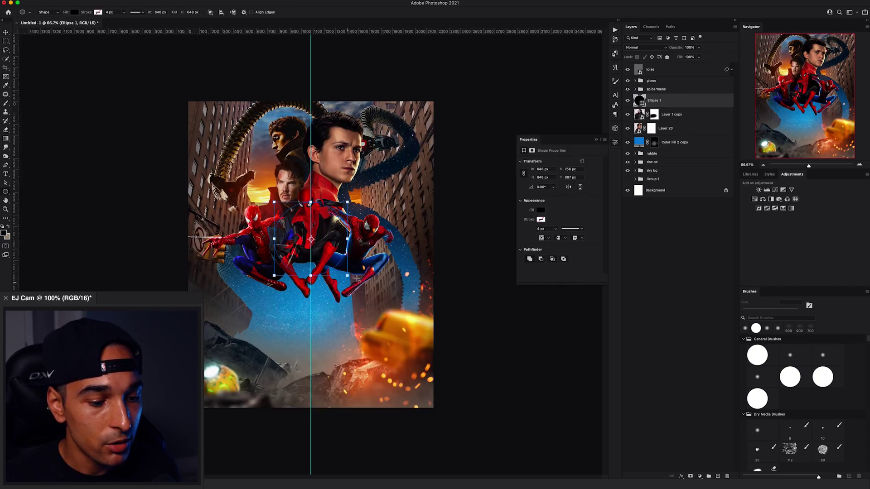
{"action": "key", "text": "v"}
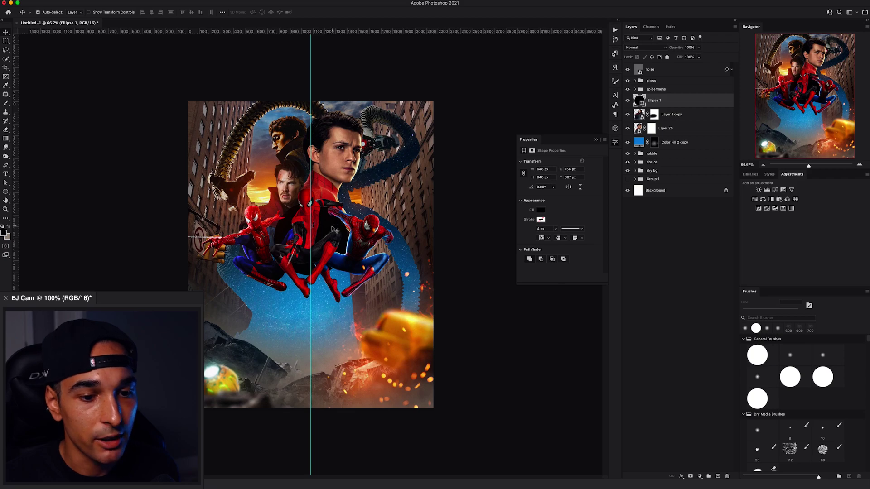
{"action": "key", "text": "super+t"}
{"action": "left_click_drag", "start_coordinate": [327, 231], "coordinate": [344, 222]}
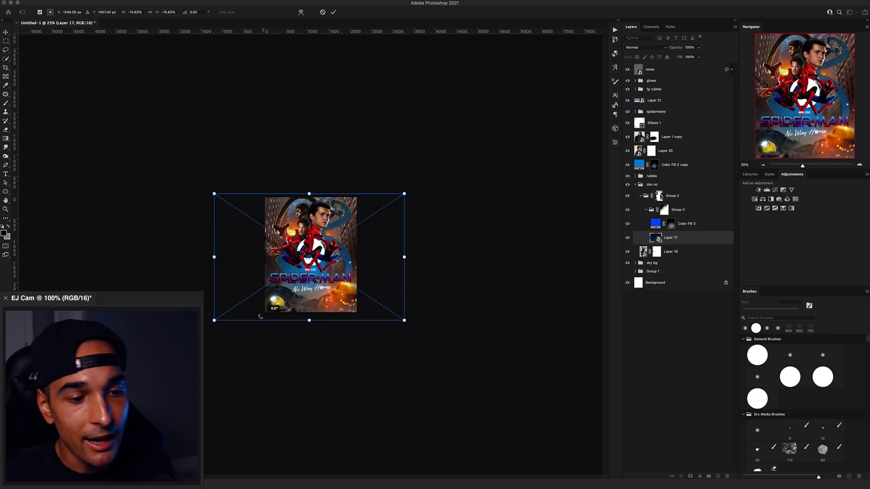
Move the starry Layer 17 upward inside Doctor Octopus and resize the soft brush for the masks of the blue color fills.
{"action": "mouse_move", "coordinate": [317, 302]}
{"action": "left_mouse_down"}
{"action": "mouse_move", "coordinate": [319, 269]}
{"action": "mouse_move", "coordinate": [314, 285]}
{"action": "mouse_move", "coordinate": [322, 282]}
{"action": "mouse_move", "coordinate": [328, 301]}
{"action": "left_mouse_up"}
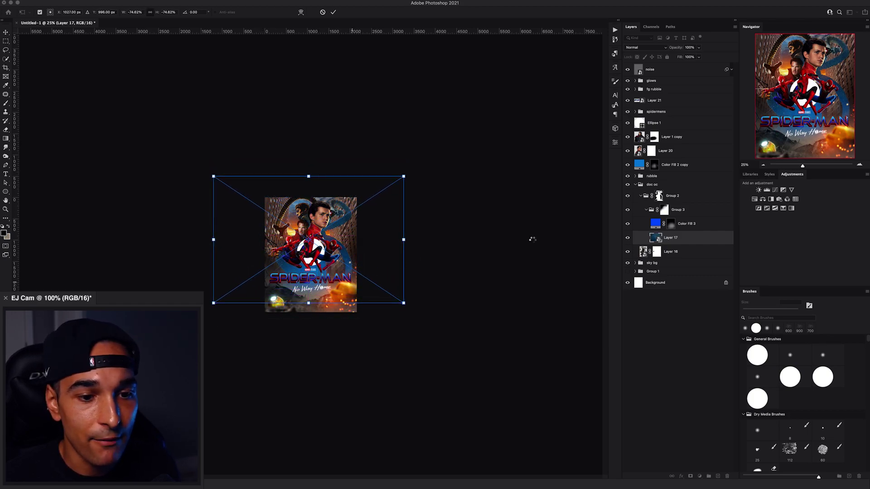
{"action": "key", "text": "b"}
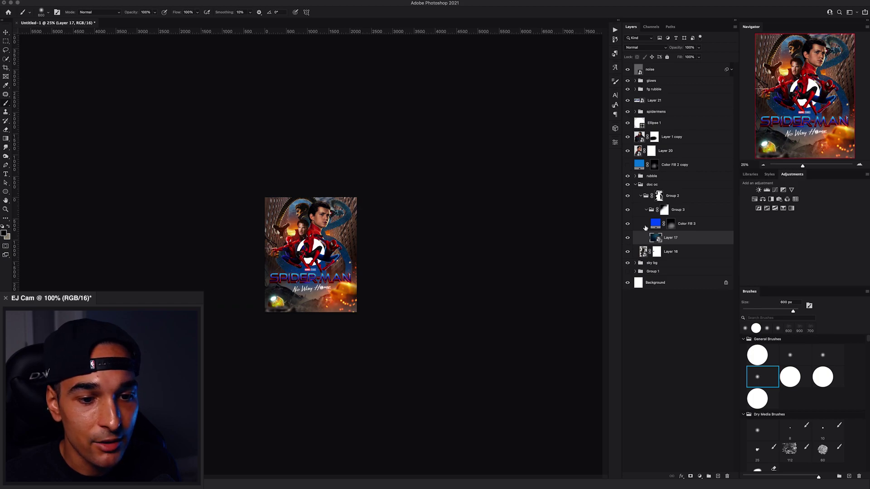
{"action": "left_click", "coordinate": [628, 224]}
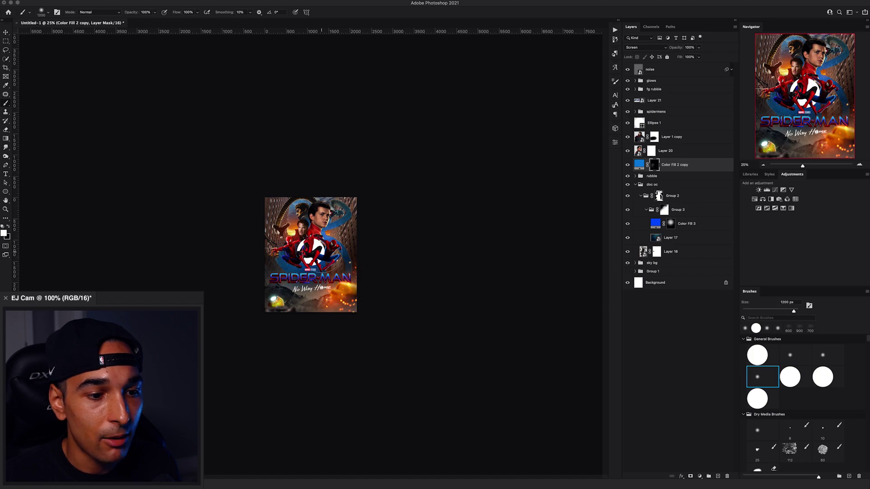
{"action": "key", "text": "bracketright"}
{"action": "key", "text": "bracketleft"}
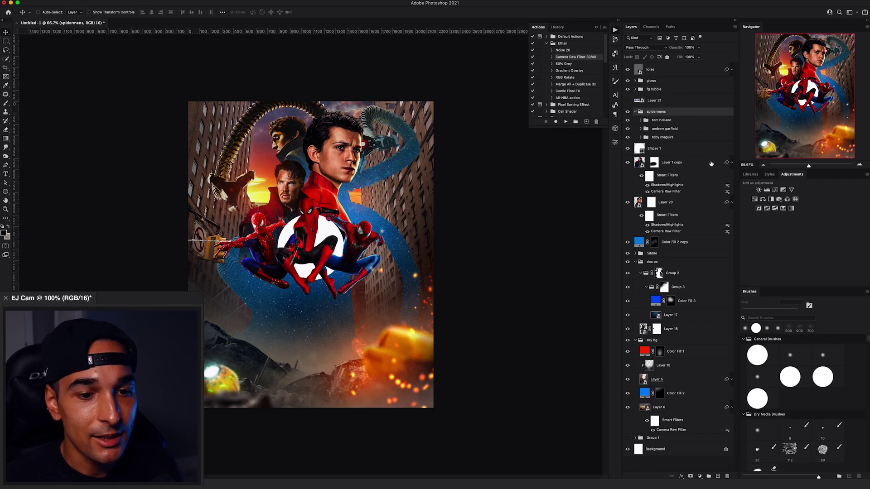
Add a Hue/Saturation adjustment above Layer 20 with Colorize on and the hue set to 203.
{"action": "left_click", "coordinate": [689, 208]}
{"action": "left_click", "coordinate": [755, 199]}
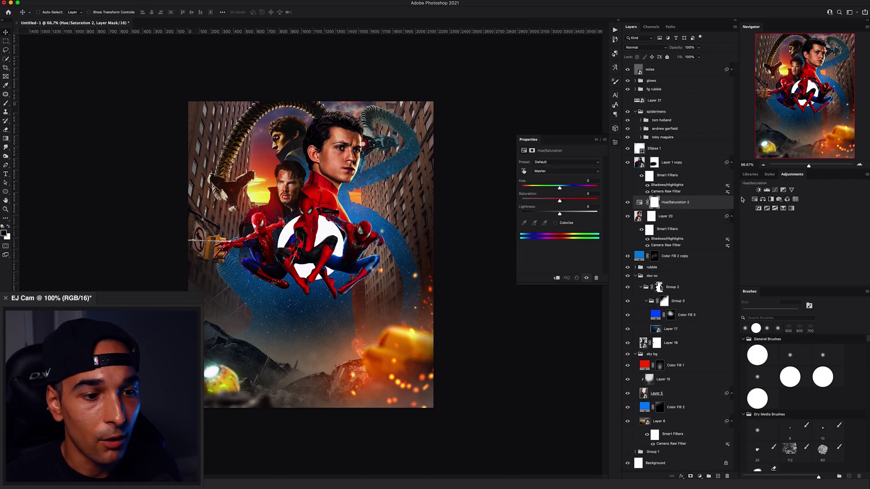
{"action": "left_click", "coordinate": [561, 221]}
{"action": "left_click", "coordinate": [564, 186]}
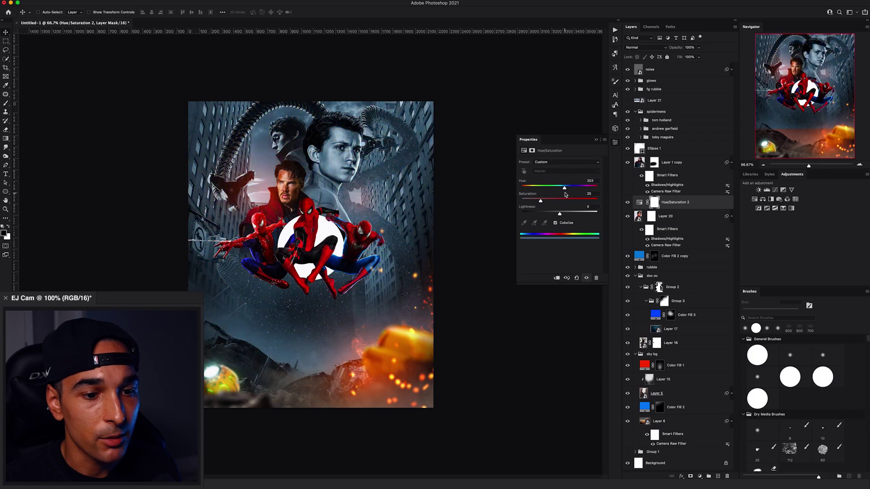
Hide the Spider-Man figures and strengthen the blue tint to hue 200 and saturation 80.
{"action": "key", "text": "super+minus"}
{"action": "left_click", "coordinate": [627, 117]}
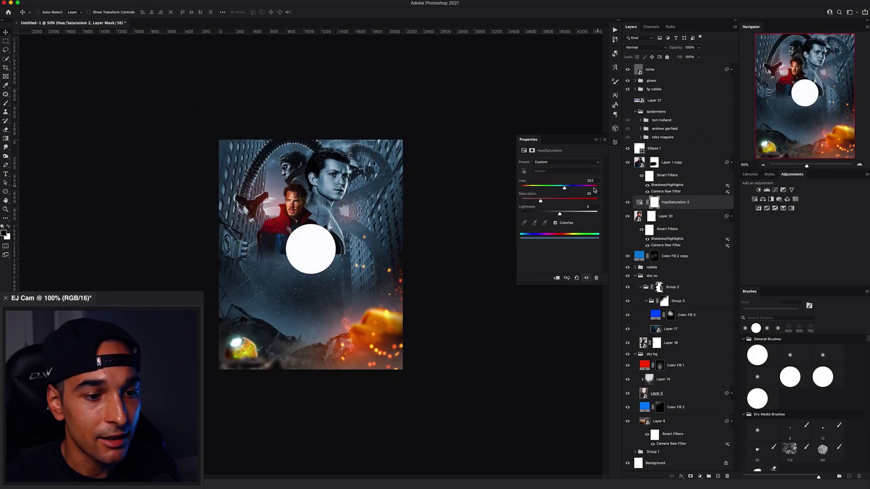
{"action": "left_click_drag", "start_coordinate": [564, 187], "coordinate": [564, 189]}
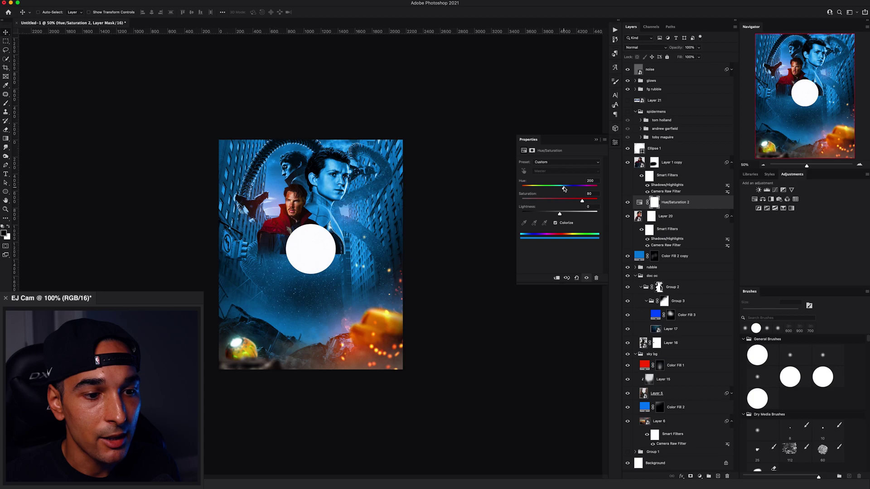
{"action": "left_click", "coordinate": [596, 140]}
Split the Underlying Layer shadow range in the Hue/Saturation layer's Blend If settings to 14 / 120.
{"action": "double_click", "coordinate": [703, 204]}
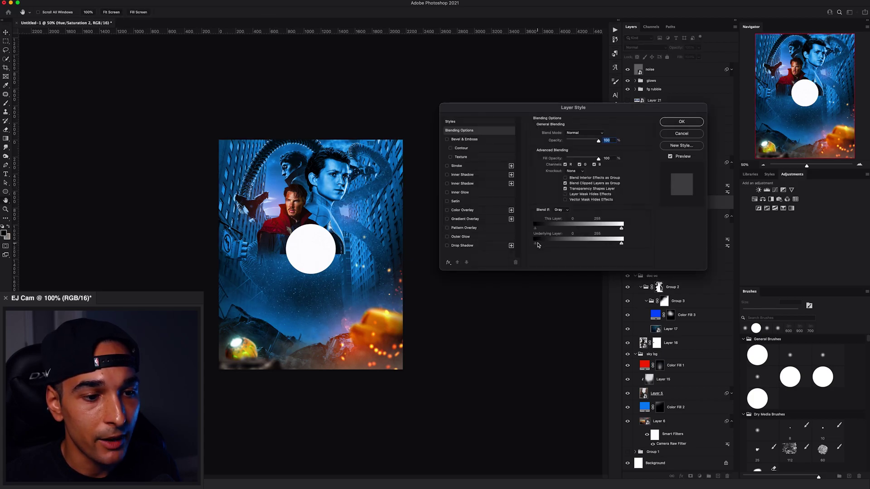
{"action": "left_click_drag", "start_coordinate": [537, 243], "coordinate": [575, 244]}
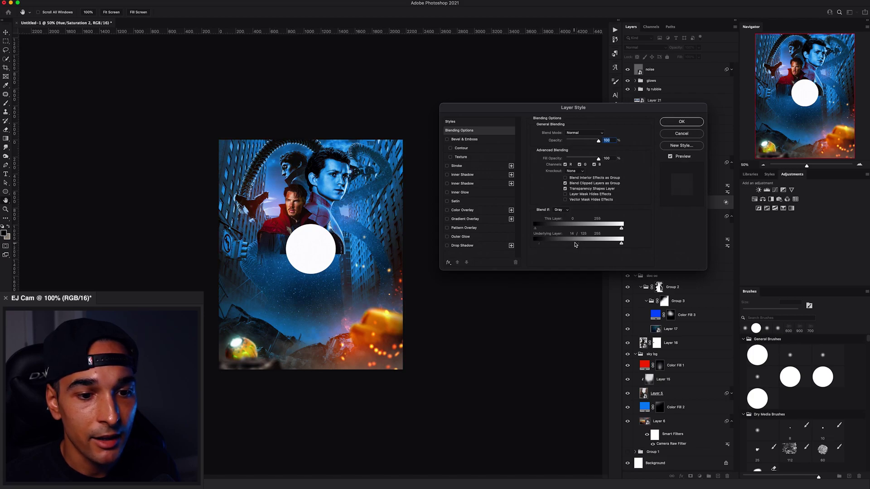
{"action": "left_click", "coordinate": [682, 122]}
Invert the Hue/Saturation mask to black, clip the adjustment to Layer 20 and choose a soft brush.
{"action": "left_click", "coordinate": [655, 205]}
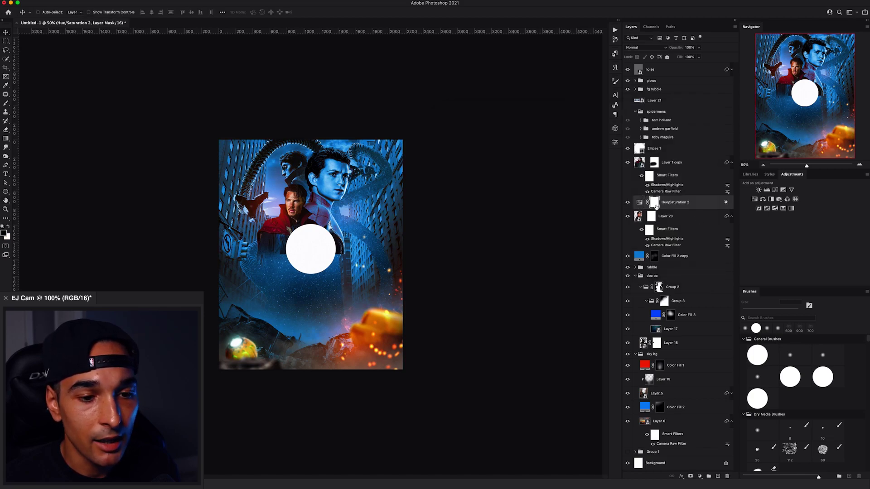
{"action": "key", "text": "ctrl+i"}
{"action": "left_click", "coordinate": [677, 209], "text": "alt"}
{"action": "left_click", "coordinate": [757, 377]}
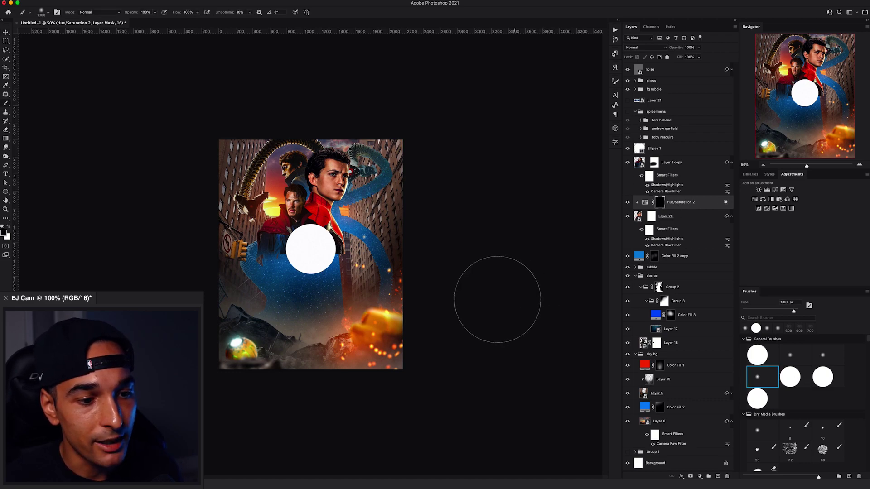
Reduce the soft brush to 80 px and paint white on the Hue/Saturation mask for a blue rim light on the portrait's edges.
{"action": "key", "text": "bracketleft"}
{"action": "key", "text": "bracketleft"}
{"action": "key", "text": "bracketleft"}
{"action": "key", "text": "bracketleft"}
{"action": "key", "text": "bracketleft"}
{"action": "key", "text": "bracketleft"}
{"action": "key", "text": "bracketleft"}
{"action": "key", "text": "bracketleft"}
{"action": "key", "text": "bracketleft"}
{"action": "key", "text": "bracketleft"}
{"action": "key", "text": "bracketleft"}
{"action": "key", "text": "bracketleft"}
{"action": "key", "text": "bracketleft"}
{"action": "key", "text": "x"}
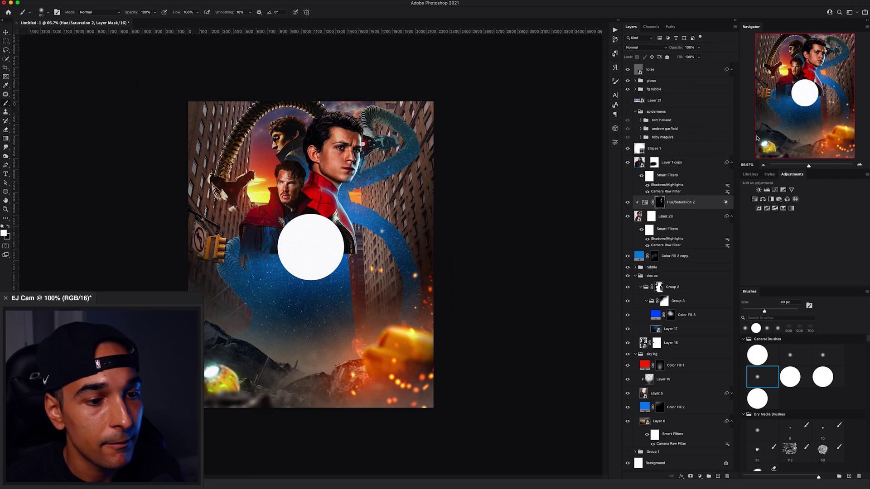
Duplicate the Hue/Saturation adjustment above Doctor Strange's Layer 1 copy and replace its mask with a new black one.
{"action": "left_click_drag", "start_coordinate": [683, 202], "coordinate": [680, 157]}
{"action": "right_click", "coordinate": [661, 162]}
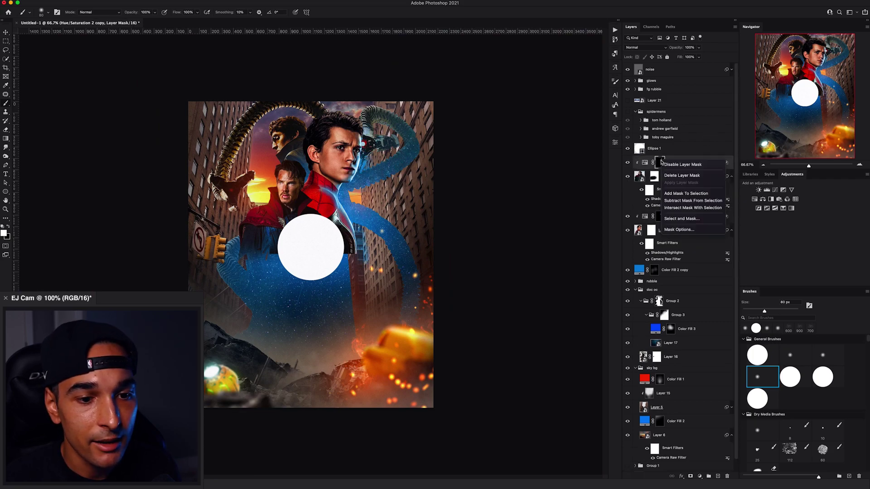
{"action": "left_click", "coordinate": [674, 177]}
{"action": "left_click", "coordinate": [691, 476], "text": "alt"}
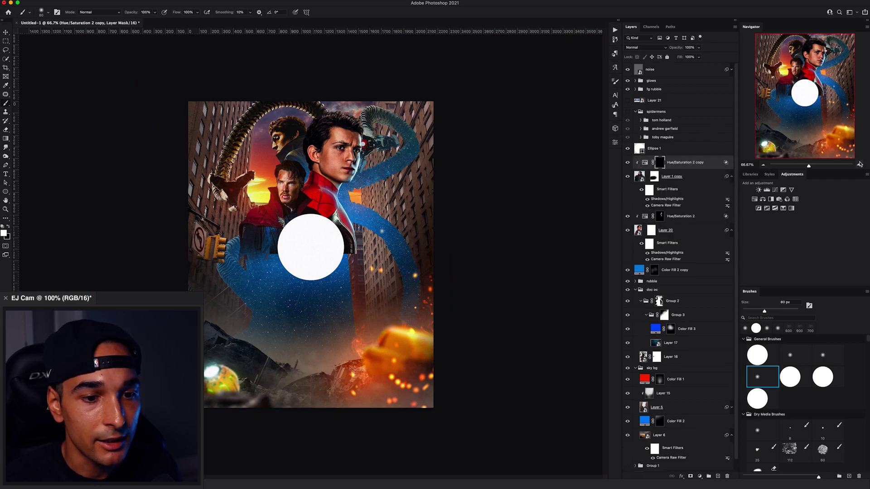
Paint white on the Hue/Saturation 2 copy mask to add a blue rim light along Doctor Strange's hair, face and collar.
{"action": "key", "text": "super+plus"}
{"action": "key", "text": "super+plus"}
{"action": "key", "text": "super+plus"}
{"action": "left_click_drag", "start_coordinate": [385, 92], "coordinate": [461, 412]}
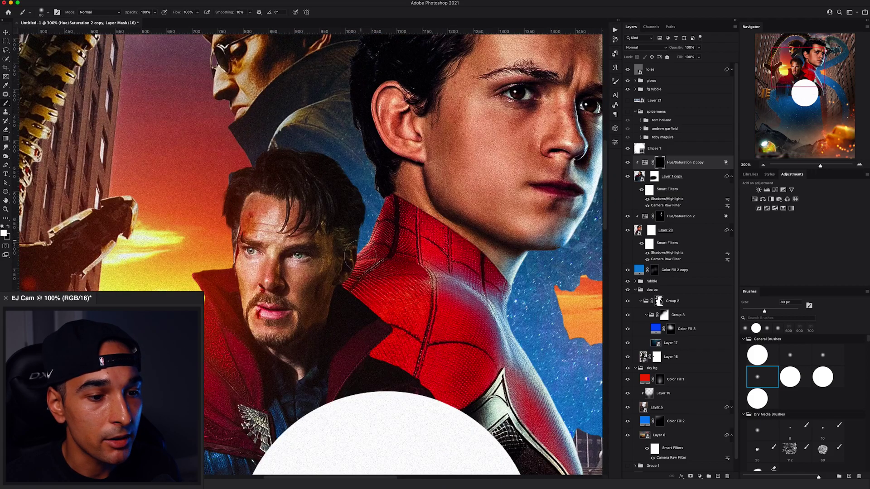
{"action": "key", "text": "bracketright"}
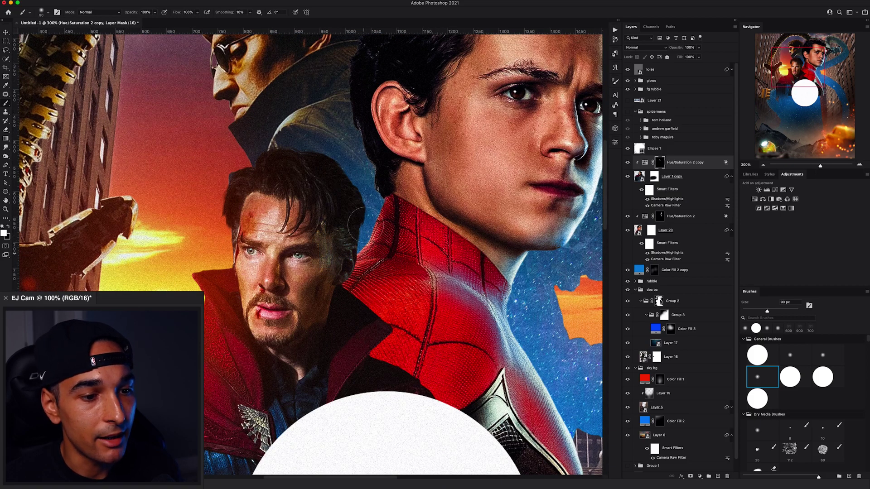
{"action": "key", "text": "bracketleft"}
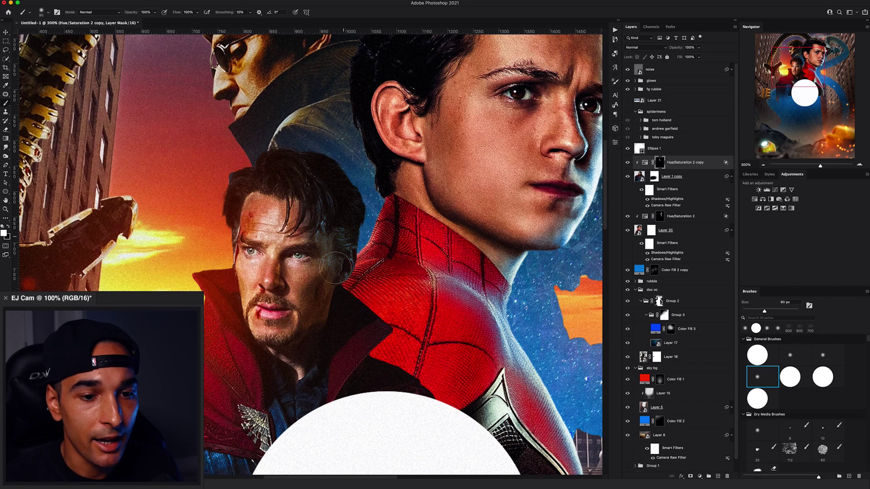
{"action": "key", "text": "bracketright"}
{"action": "key", "text": "bracketright"}
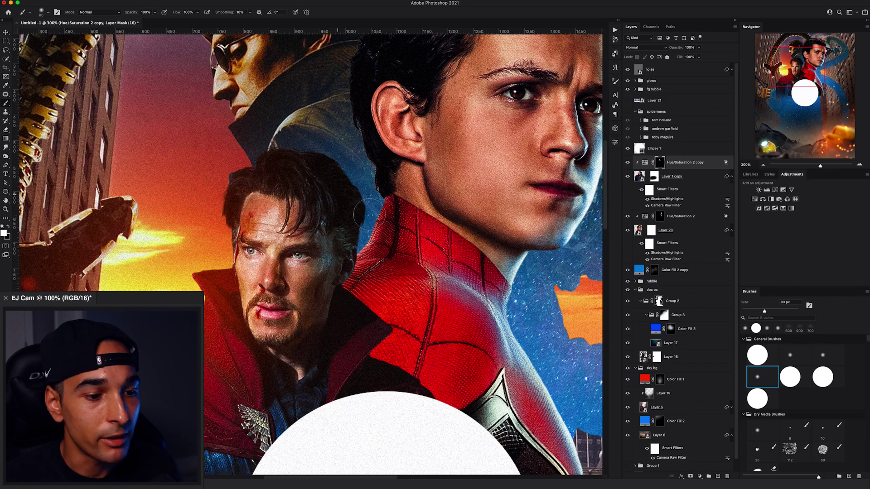
{"action": "left_click_drag", "start_coordinate": [383, 293], "coordinate": [433, 225]}
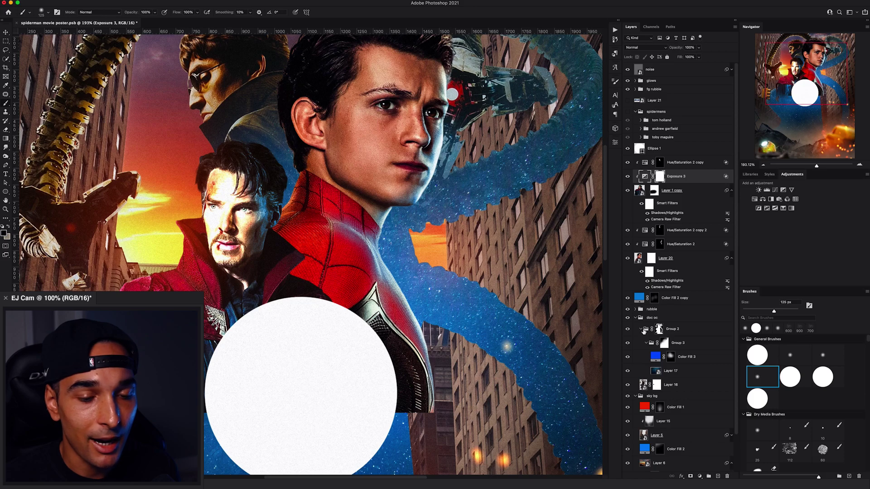
Turn the Exposure 3 mask black and paint white on it with a small soft brush to brighten Doctor Strange's edges.
{"action": "key", "text": "super+z"}
{"action": "left_click", "coordinate": [691, 476], "text": "alt"}
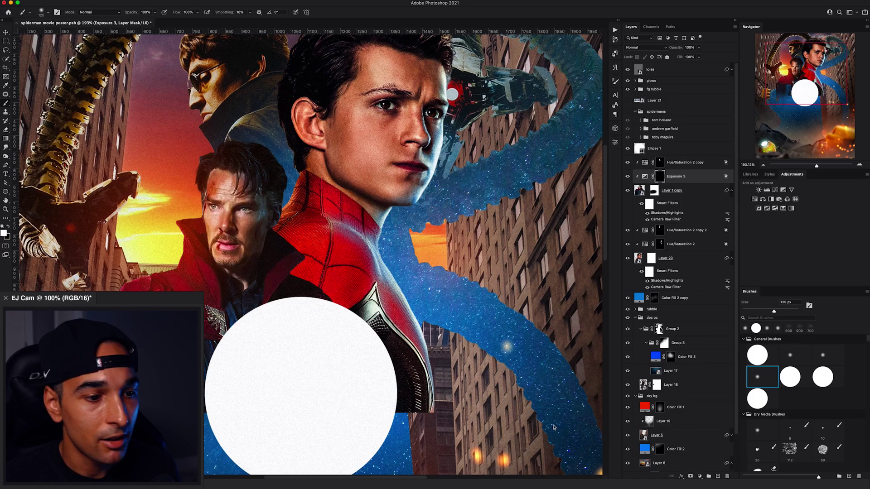
{"action": "key", "text": "["}
{"action": "key", "text": "bracketleft"}
{"action": "key", "text": "bracketleft"}
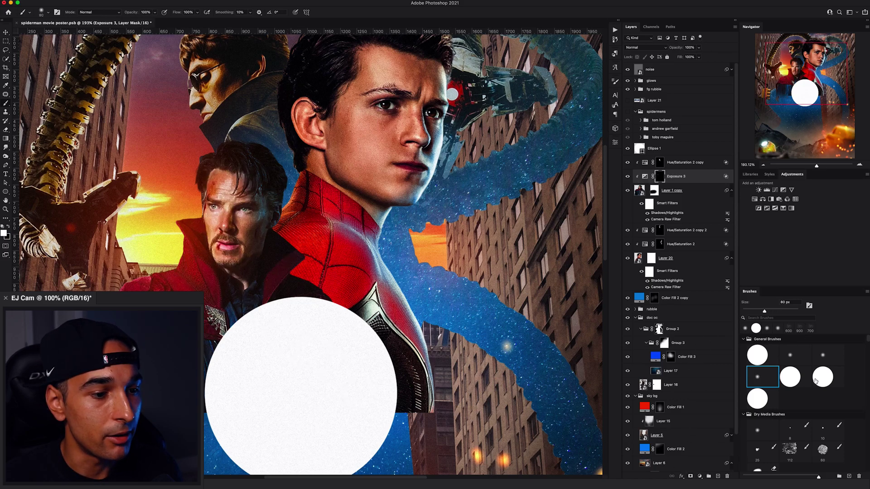
{"action": "left_click", "coordinate": [828, 354]}
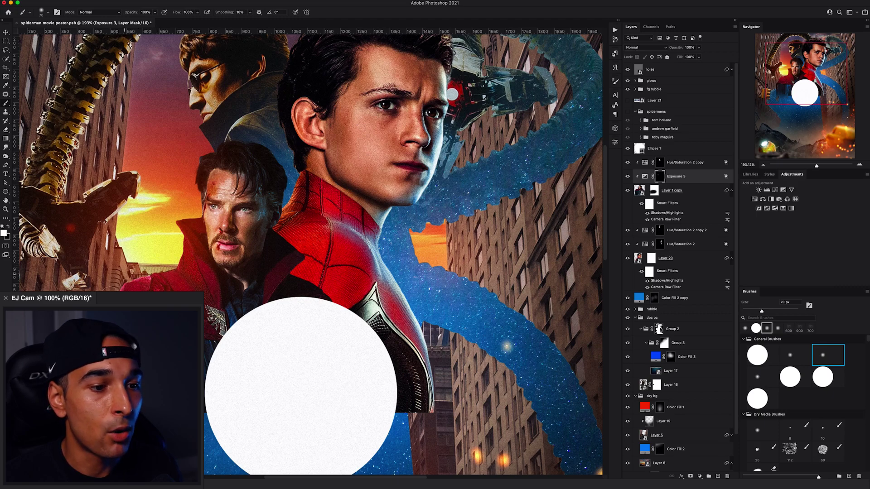
{"action": "key", "text": "bracketleft"}
{"action": "key", "text": "bracketleft"}
{"action": "mouse_move", "coordinate": [180, 227]}
{"action": "left_mouse_down"}
{"action": "mouse_move", "coordinate": [177, 254]}
{"action": "mouse_move", "coordinate": [179, 244]}
{"action": "left_mouse_up"}
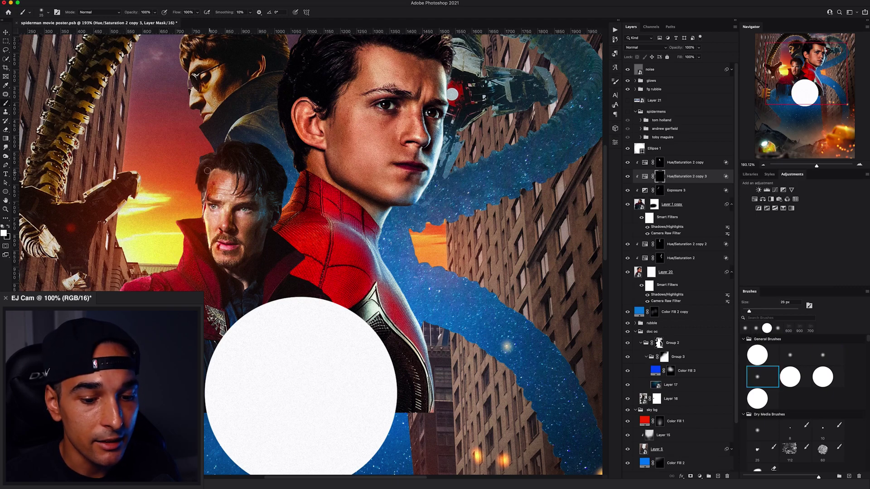
Enlarge the soft brush to 100 px for painting the mask of Hue/Saturation 2 copy 3.
{"action": "key", "text": "bracketright"}
{"action": "key", "text": "bracketright"}
{"action": "key", "text": "bracketright"}
{"action": "key", "text": "bracketright"}
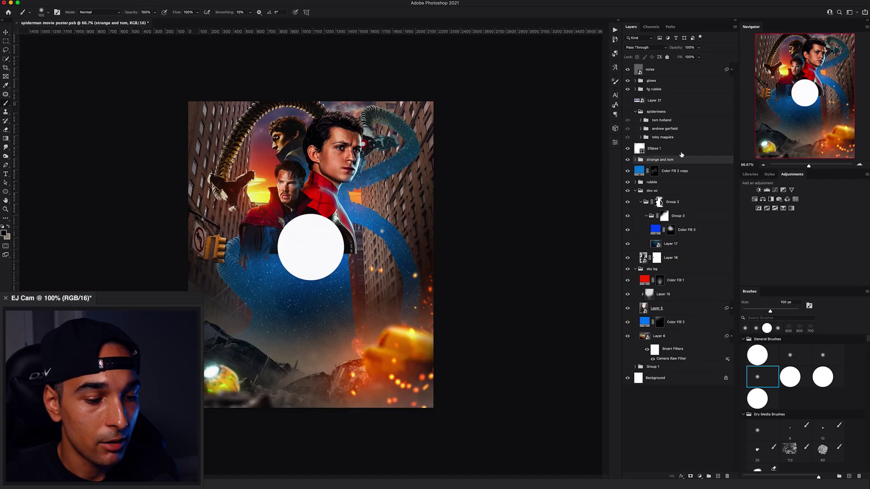
Duplicate the Ellipse 1 layer directly below the original and recolour the copy red-orange.
{"action": "left_click_drag", "start_coordinate": [639, 149], "coordinate": [637, 164]}
{"action": "double_click", "coordinate": [638, 185]}
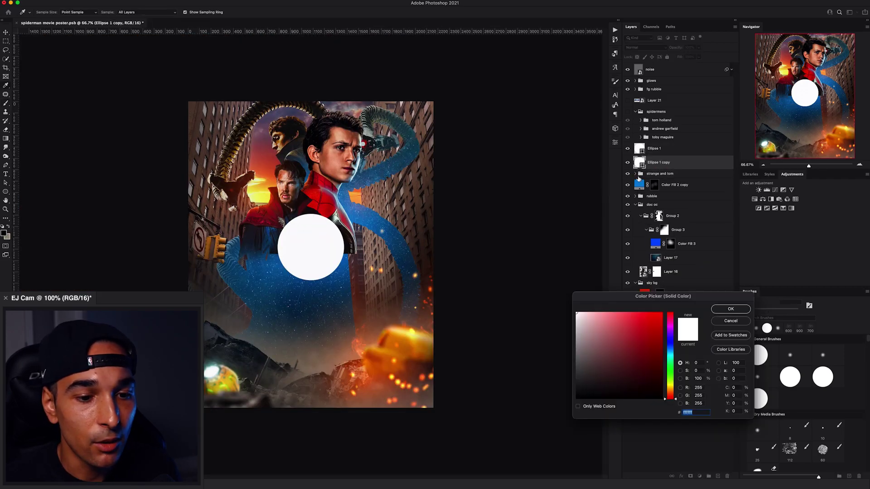
{"action": "left_click", "coordinate": [670, 393]}
{"action": "left_click", "coordinate": [669, 308]}
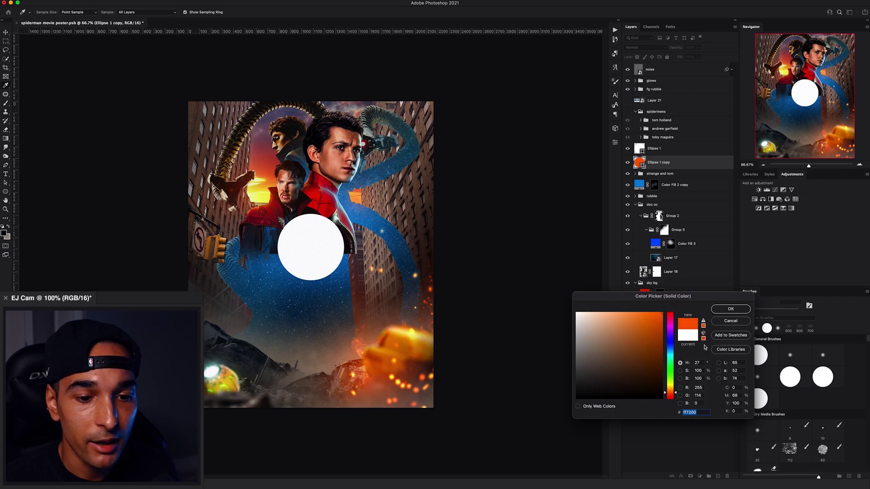
{"action": "left_click", "coordinate": [731, 309]}
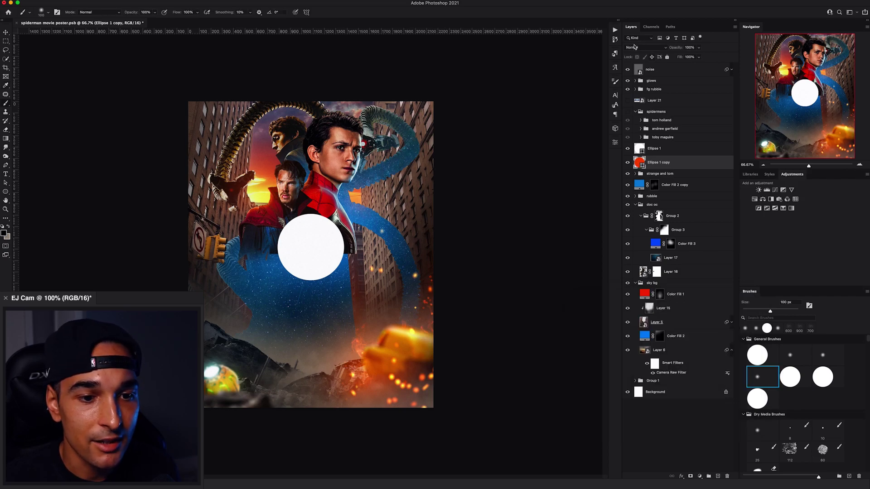
Feather the red ellipse copy's shape by 83.3 px and set its blend mode to Linear Dodge (Add).
{"action": "left_click", "coordinate": [643, 47]}
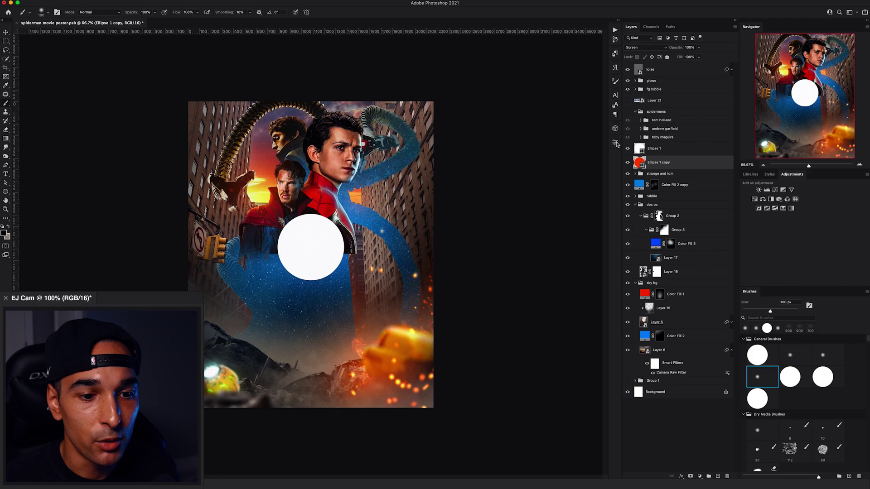
{"action": "left_click", "coordinate": [634, 107]}
{"action": "left_click", "coordinate": [533, 151]}
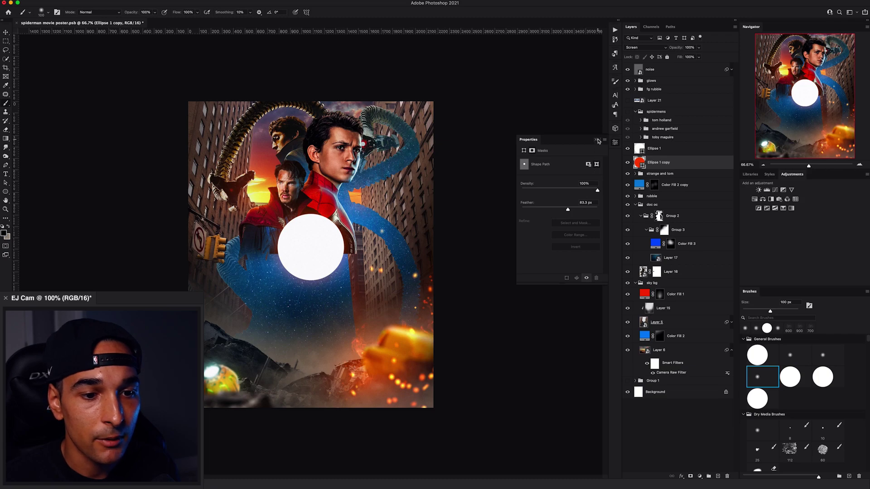
{"action": "left_click", "coordinate": [597, 140]}
{"action": "left_click", "coordinate": [643, 47]}
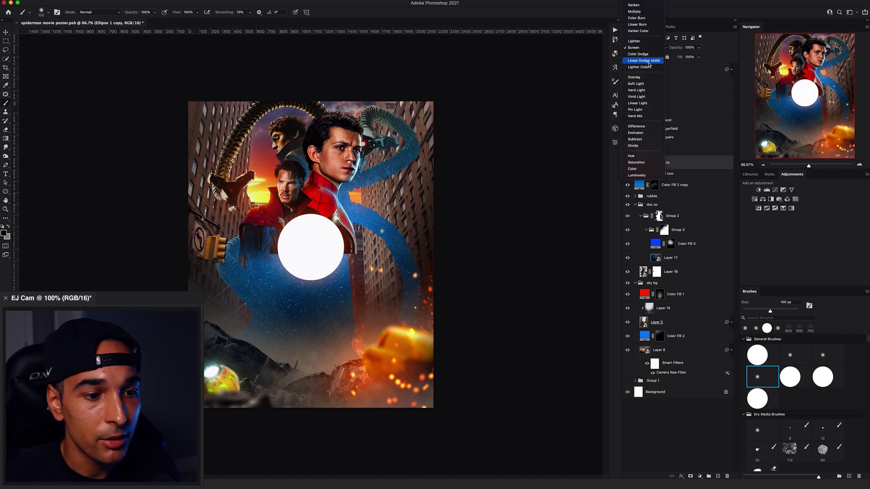
{"action": "left_click", "coordinate": [648, 63]}
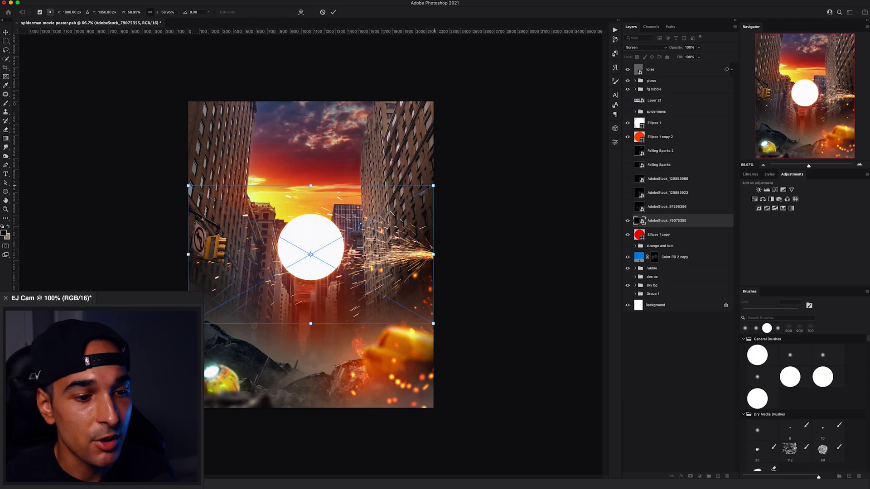
Scale down and rotate the AdobeStock_79075355 sparks, placing them against the edge of the glowing ellipse.
{"action": "left_click_drag", "start_coordinate": [431, 187], "coordinate": [431, 186]}
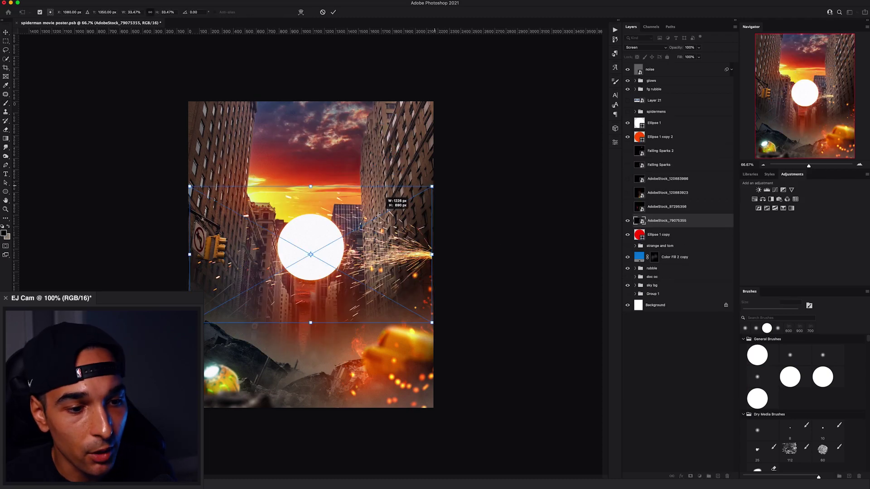
{"action": "left_click_drag", "start_coordinate": [378, 215], "coordinate": [365, 246]}
{"action": "key", "text": "super+minus"}
{"action": "left_click_drag", "start_coordinate": [361, 258], "coordinate": [353, 211]}
Try to warp the AdobeStock_79075355 sparks so they curve around the glowing ellipse, and undo the warp changes.
{"action": "left_click", "coordinate": [79, 1]}
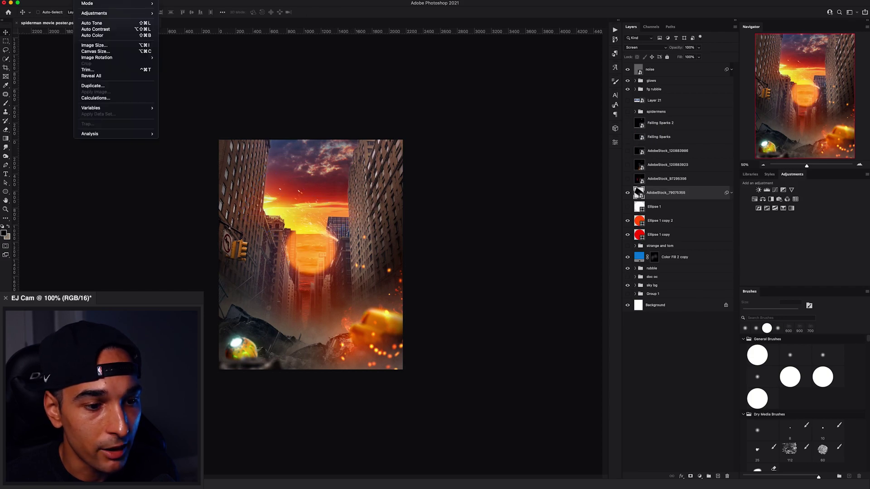
{"action": "mouse_move", "coordinate": [66, 1]}
{"action": "mouse_move", "coordinate": [90, 145]}
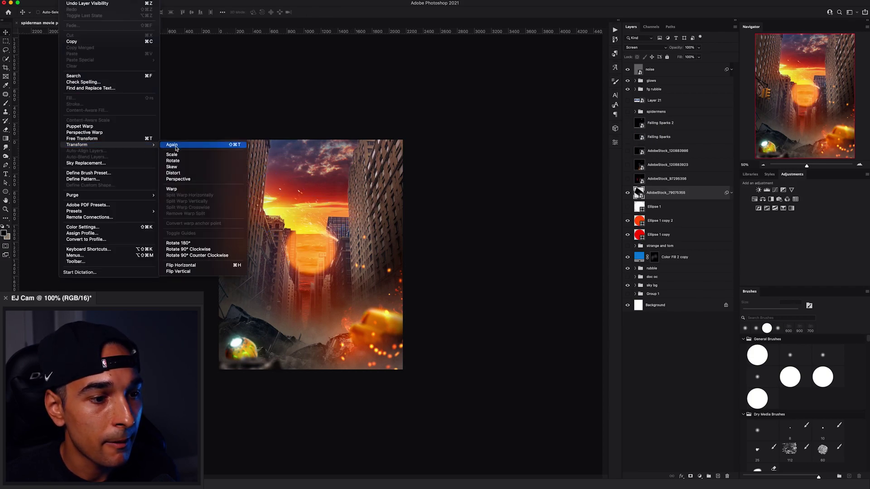
{"action": "left_click", "coordinate": [172, 189]}
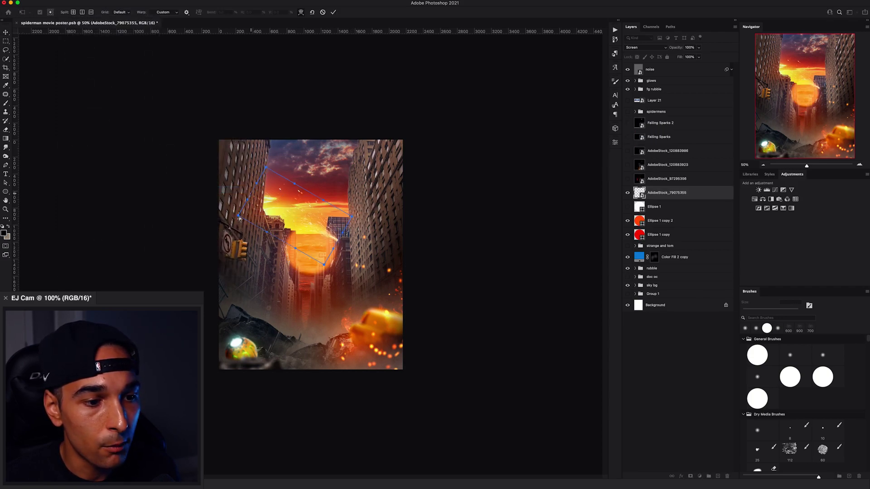
{"action": "left_click_drag", "start_coordinate": [238, 216], "coordinate": [331, 233]}
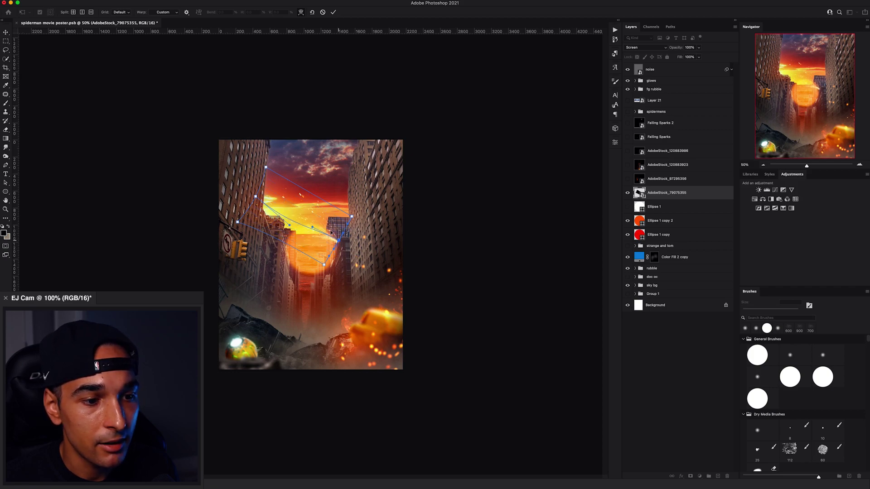
{"action": "key", "text": "super+z"}
{"action": "key", "text": "super+z"}
{"action": "key", "text": "super+z"}
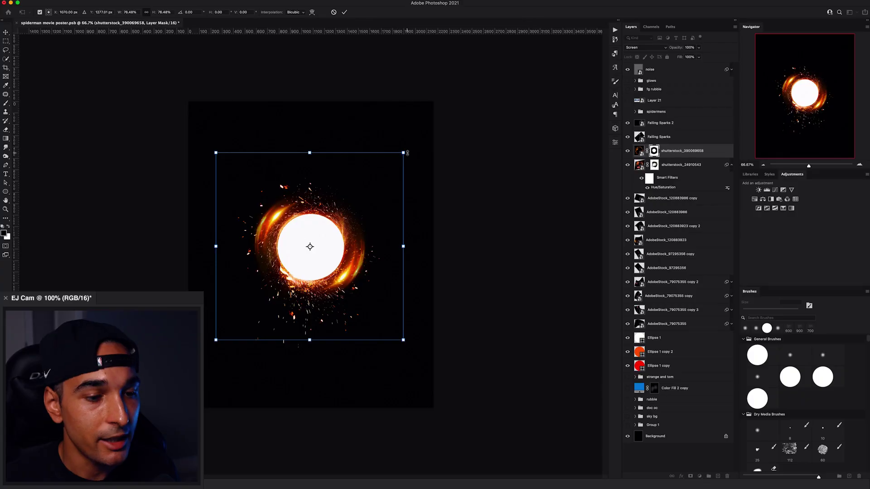
Scale the shutterstock_390069658 fire ring to 54.57% around the ellipse and set up a white 150 px soft brush for its mask.
{"action": "left_click_drag", "start_coordinate": [402, 150], "coordinate": [377, 180]}
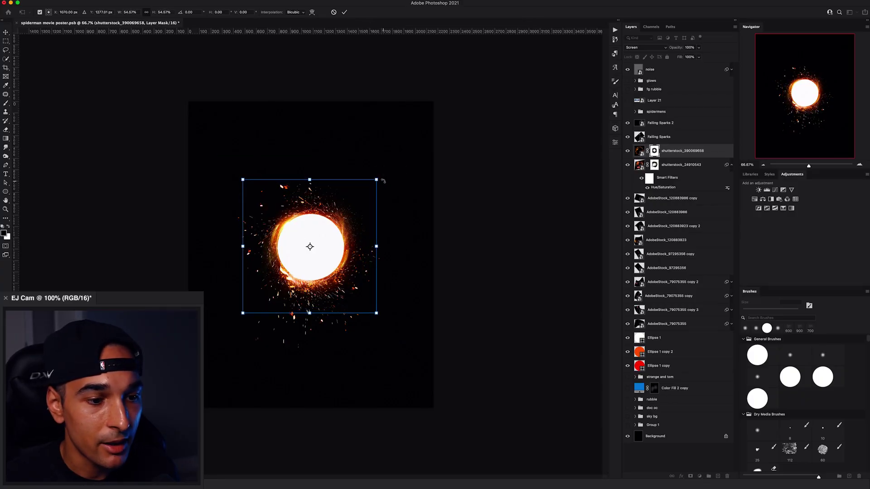
{"action": "key", "text": "Return"}
{"action": "key", "text": "b"}
{"action": "left_click", "coordinate": [758, 377]}
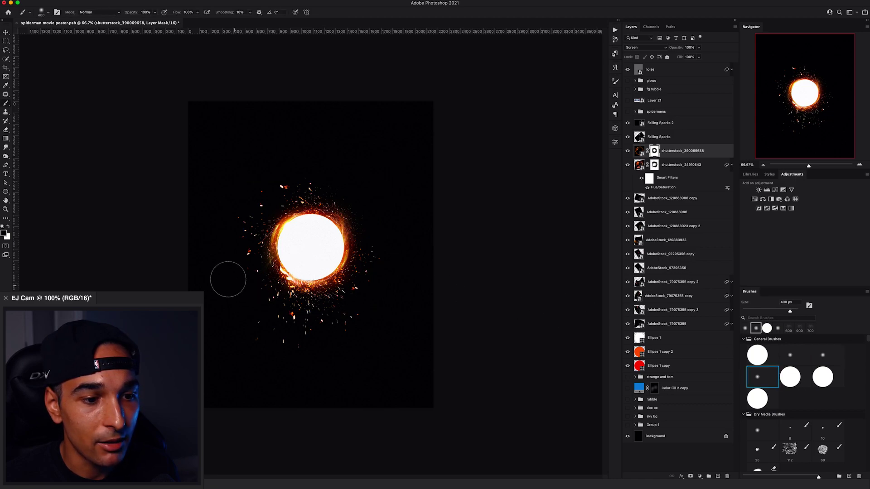
{"action": "key", "text": "x"}
{"action": "key", "text": "bracketleft"}
{"action": "key", "text": "bracketleft"}
{"action": "key", "text": "bracketleft"}
{"action": "key", "text": "bracketleft"}
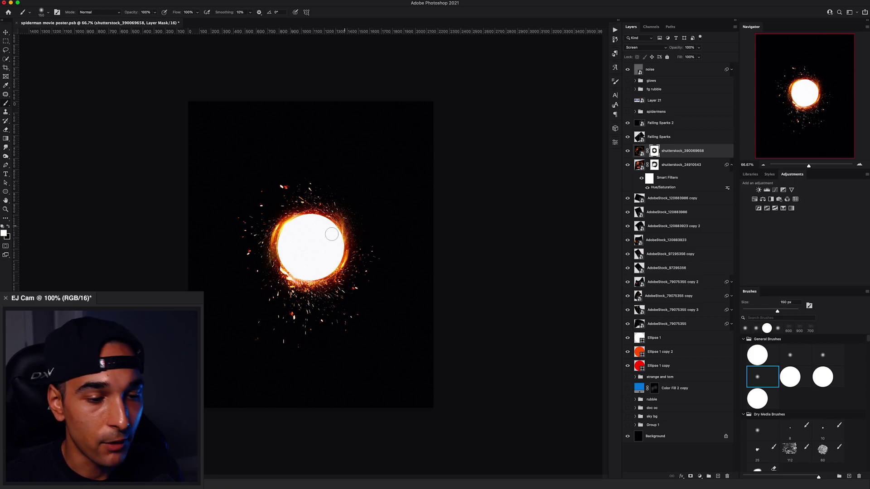
Duplicate the shutterstock_390069658 fire ring layer and put the copy into Free Transform.
{"action": "key", "text": "v"}
{"action": "key", "text": "ctrl+j"}
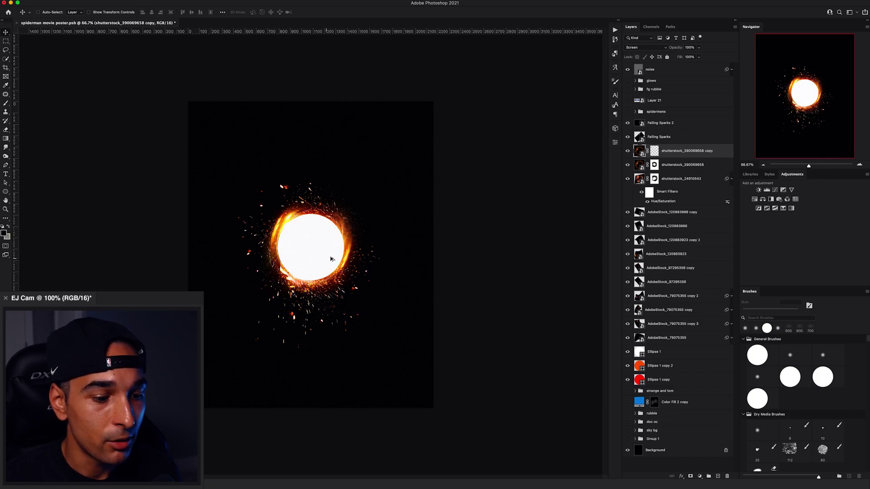
{"action": "key", "text": "ctrl+t"}
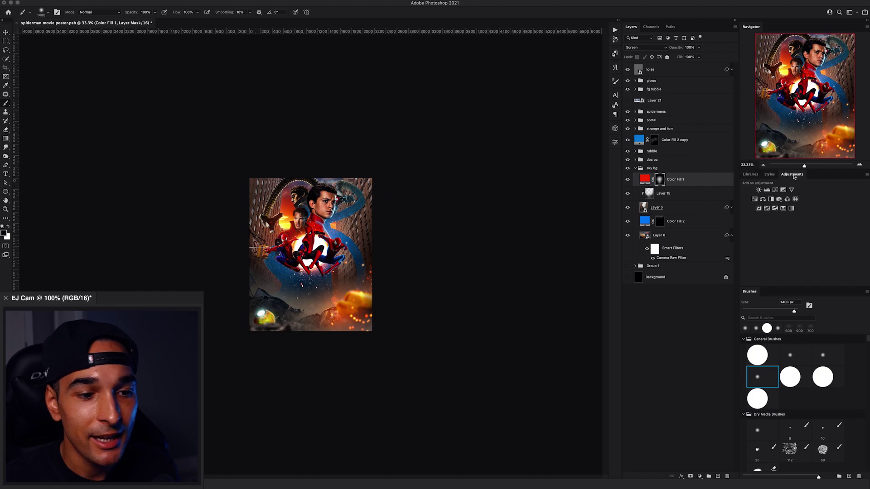
Scale the spidermens group down slightly around a reference point on the middle Spider-Man.
{"action": "left_click", "coordinate": [861, 166]}
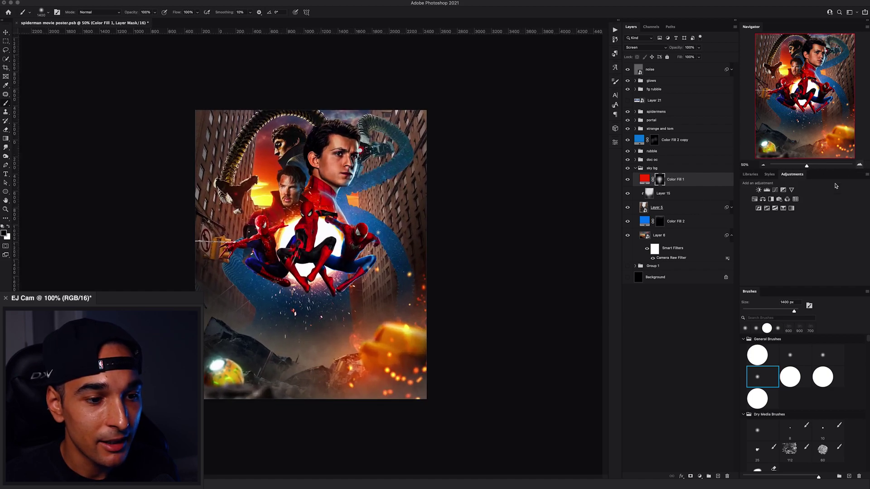
{"action": "key", "text": "super+equal"}
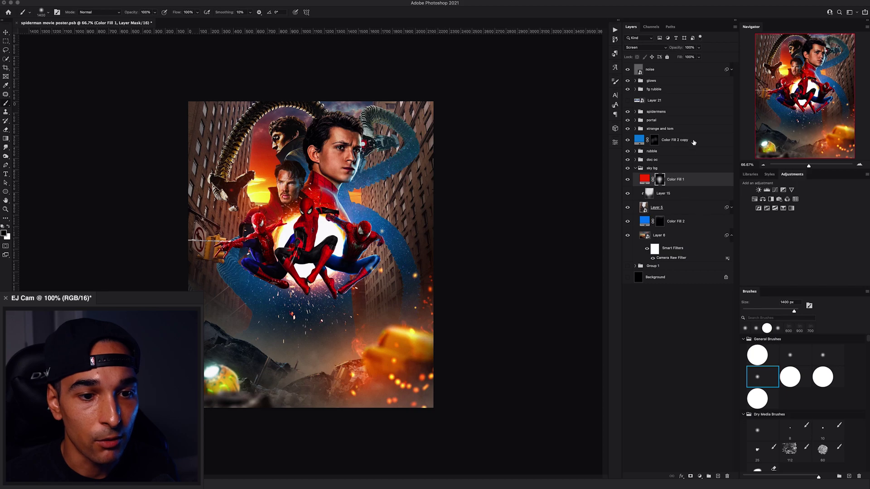
{"action": "left_click", "coordinate": [657, 115]}
{"action": "key", "text": "super+t"}
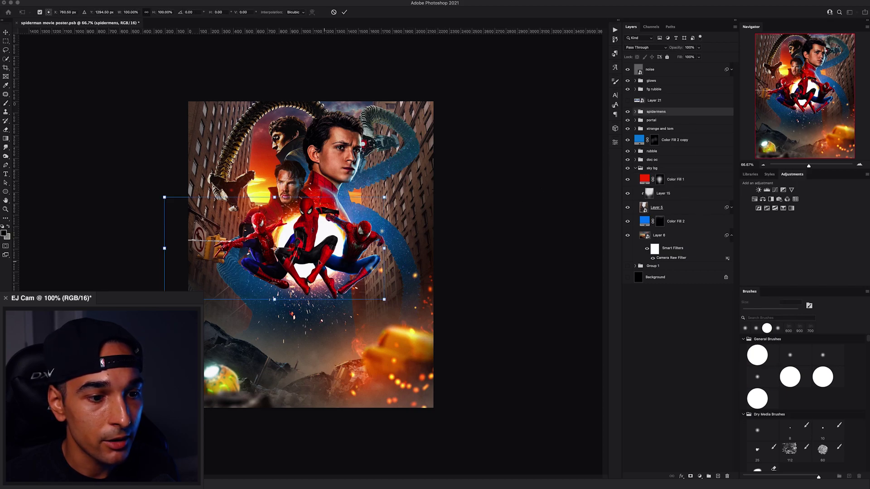
{"action": "left_click", "coordinate": [306, 237], "text": "alt"}
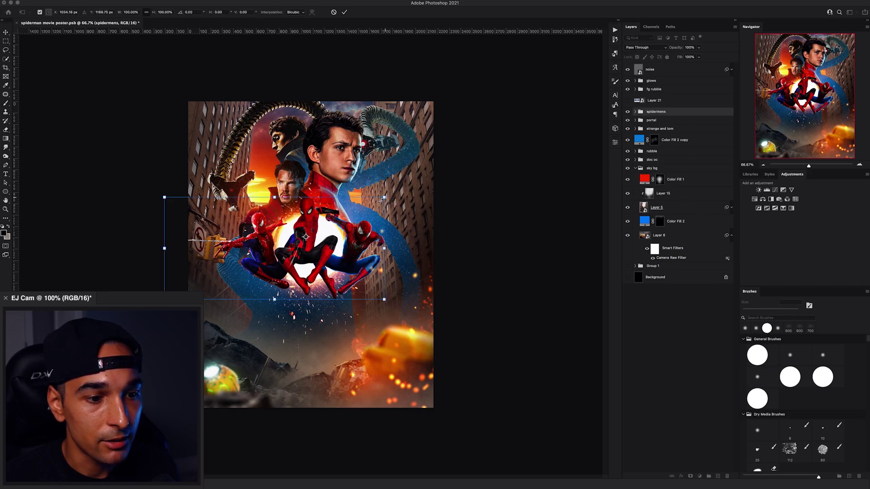
{"action": "left_click_drag", "start_coordinate": [385, 198], "coordinate": [381, 199]}
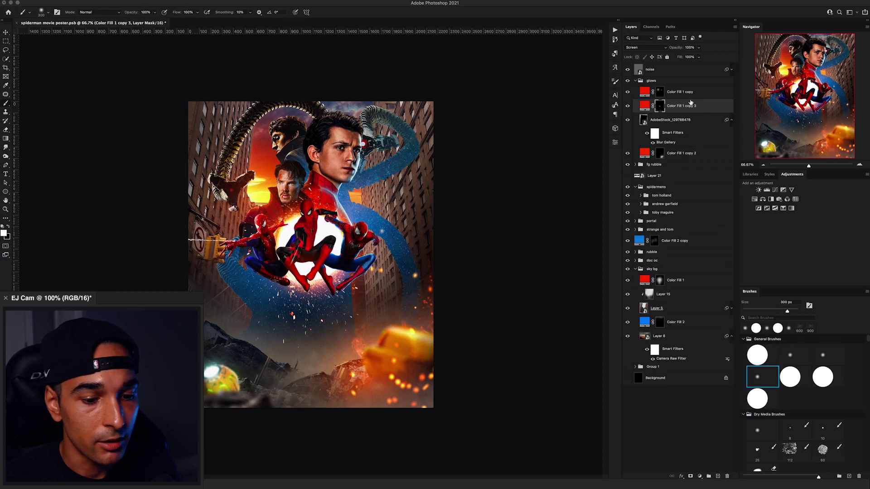
Recolor the Color Fill 1 copy 3 glow to orange #f87500 and select its mask with a smaller soft brush.
{"action": "left_click", "coordinate": [647, 106]}
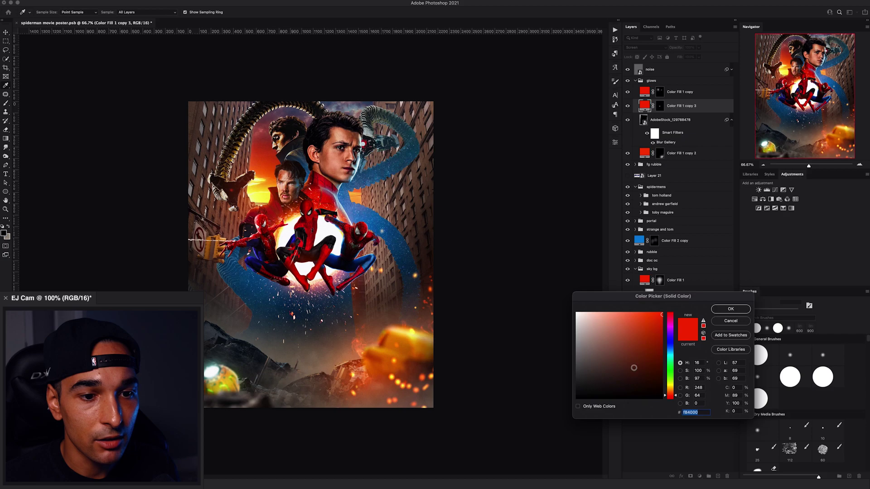
{"action": "left_click_drag", "start_coordinate": [674, 392], "coordinate": [674, 389]}
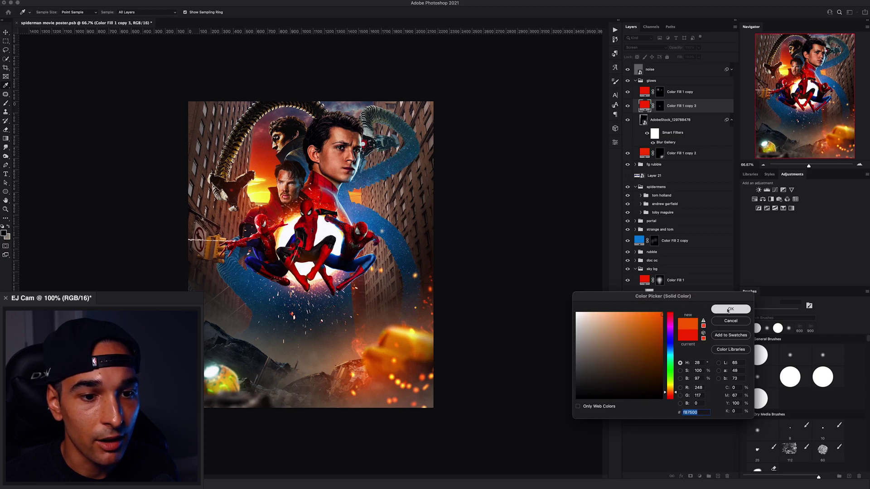
{"action": "left_click", "coordinate": [730, 309]}
{"action": "left_click", "coordinate": [659, 106]}
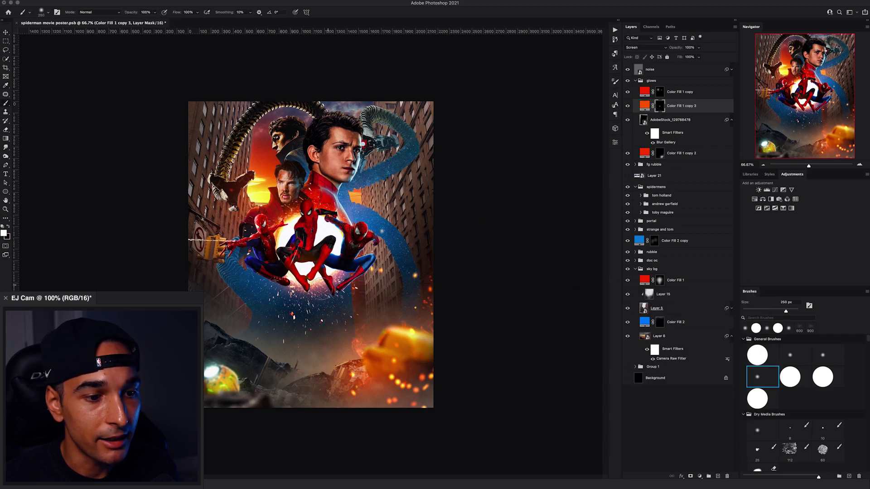
{"action": "key", "text": "bracketleft"}
{"action": "key", "text": "bracketleft"}
{"action": "key", "text": "bracketleft"}
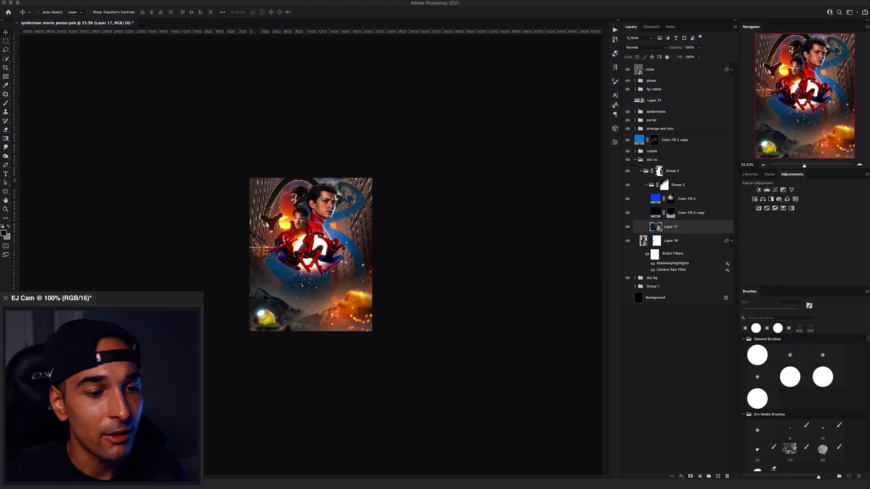
Rotate and reposition Layer 17 inside the doc oc group with Free Transform.
{"action": "left_click_drag", "start_coordinate": [342, 208], "coordinate": [364, 176]}
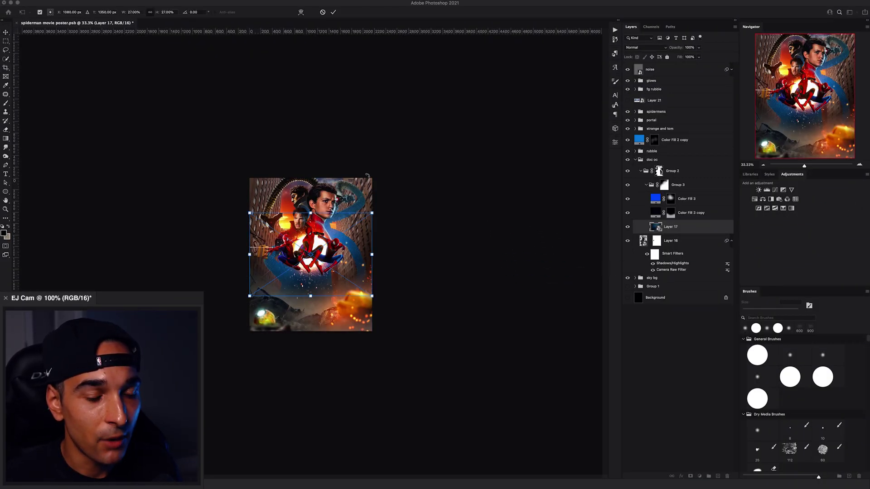
{"action": "left_click_drag", "start_coordinate": [380, 208], "coordinate": [303, 176]}
{"action": "mouse_move", "coordinate": [336, 246]}
{"action": "left_mouse_down"}
{"action": "mouse_move", "coordinate": [360, 257]}
{"action": "mouse_move", "coordinate": [365, 236]}
{"action": "mouse_move", "coordinate": [326, 250]}
{"action": "mouse_move", "coordinate": [339, 243]}
{"action": "left_mouse_up"}
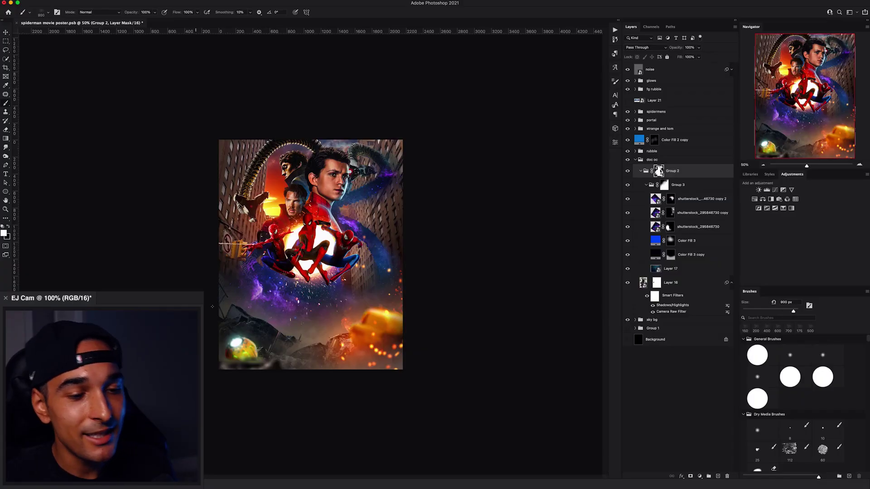
Refine Group 2's mask with a soft 900 px brush and select the shutterstock_295846730 layer's mask.
{"action": "key", "text": "bracketleft"}
{"action": "key", "text": "bracketright"}
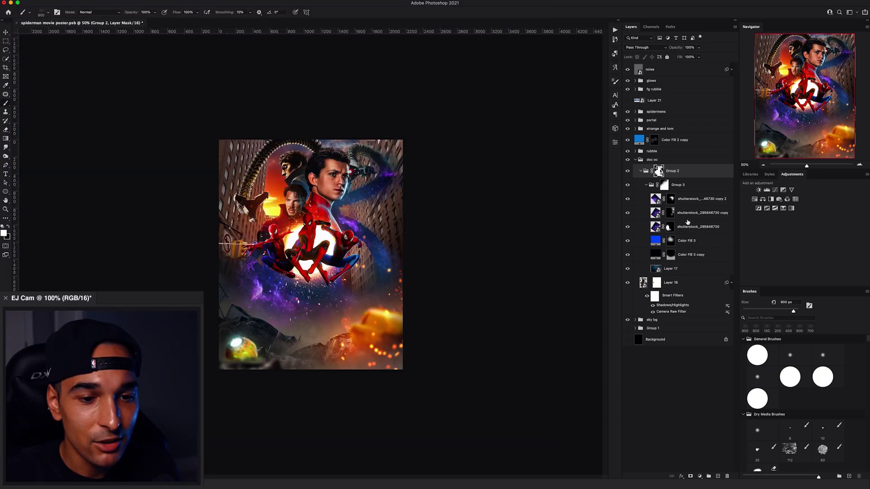
{"action": "left_click", "coordinate": [669, 228]}
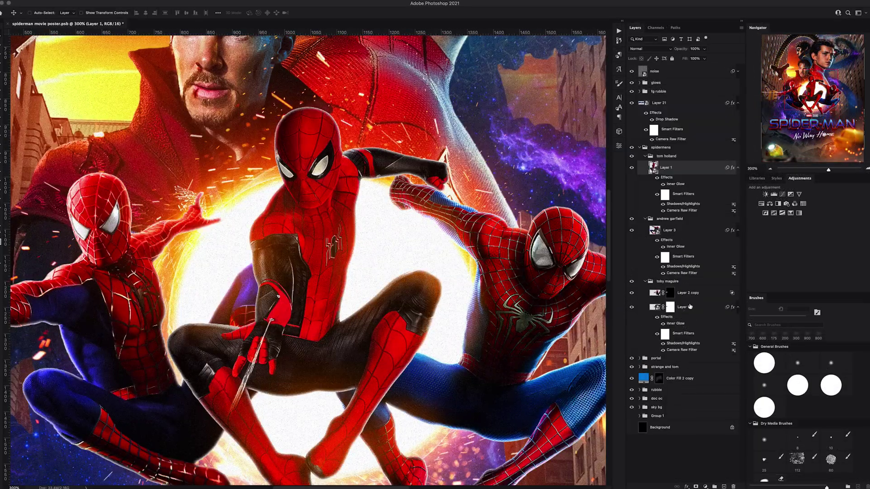
Split the three Spider-Men's Inner Glow effects into separate clipped layers and add layer masks to them.
{"action": "left_click", "coordinate": [690, 307]}
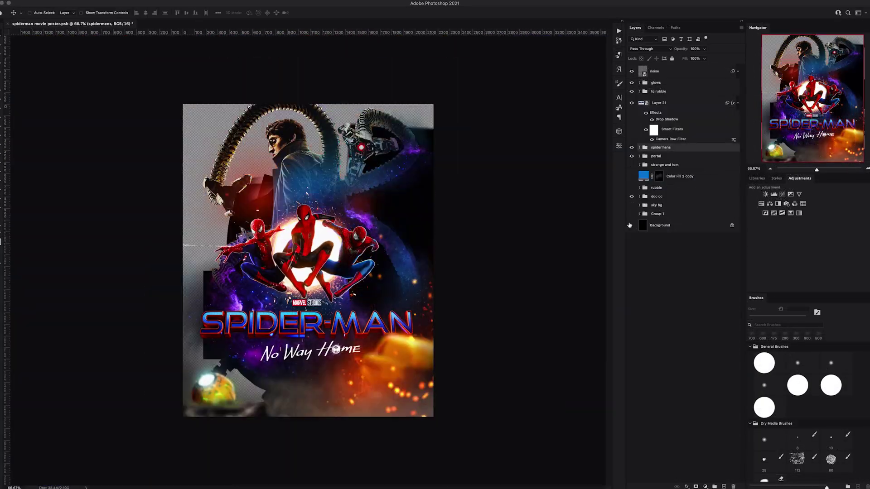
{"action": "key", "text": "b"}
{"action": "left_click", "coordinate": [698, 231]}
{"action": "left_click", "coordinate": [684, 309]}
{"action": "left_click", "coordinate": [696, 487]}
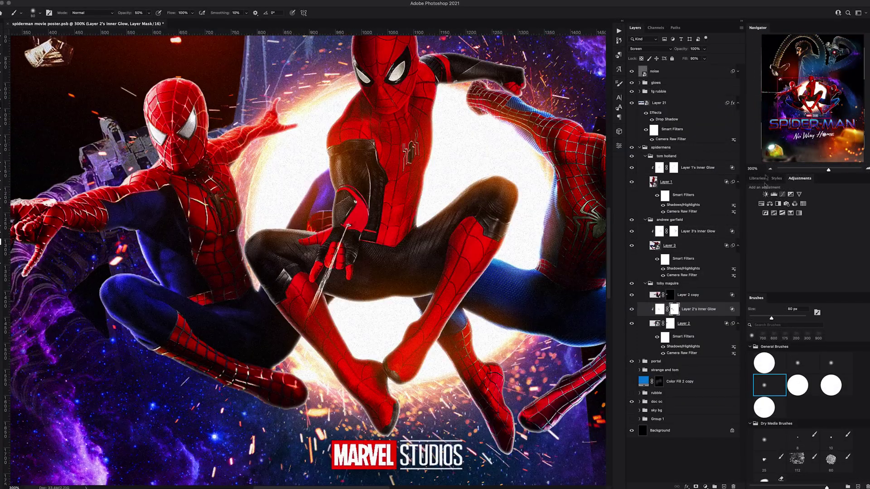
Add clipped Exposure adjustments with inverted masks to the tom holland, andrew garfield and toby maguire groups.
{"action": "key", "text": "super+minus"}
{"action": "key", "text": "super+minus"}
{"action": "left_click", "coordinate": [791, 194]}
{"action": "left_click_drag", "start_coordinate": [689, 168], "coordinate": [689, 189]}
{"action": "key", "text": "v"}
{"action": "key", "text": "super+j"}
{"action": "left_click_drag", "start_coordinate": [564, 211], "coordinate": [562, 212]}
{"action": "key", "text": "super+i"}
{"action": "key", "text": "b"}
{"action": "key", "text": "super+plus"}
Paint light and shadow on the three Spider-Men through the Exposure masks with a 60 px soft brush.
{"action": "left_click", "coordinate": [676, 182]}
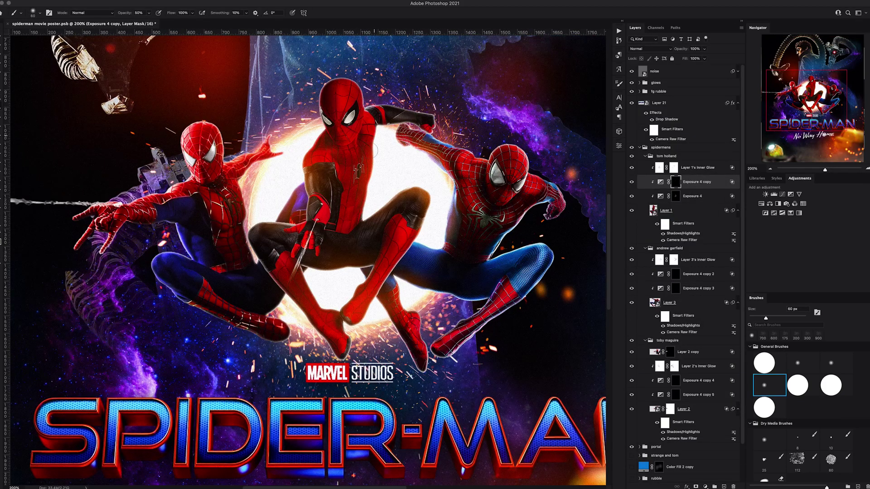
{"action": "left_click", "coordinate": [676, 275]}
{"action": "left_click", "coordinate": [676, 288]}
{"action": "left_click", "coordinate": [675, 394]}
{"action": "left_click", "coordinate": [676, 381]}
{"action": "scroll", "coordinate": [247, 188], "scroll_direction": "left", "scroll_amount": 2}
Add a Hue/Saturation adjustment with an inverted mask, copy it across the Spider-Man groups and paint its masks with a 40 px brush.
{"action": "left_click", "coordinate": [761, 204]}
{"action": "key", "text": "super+i"}
{"action": "left_click_drag", "start_coordinate": [697, 380], "coordinate": [698, 267]}
{"action": "left_click_drag", "start_coordinate": [697, 274], "coordinate": [698, 175]}
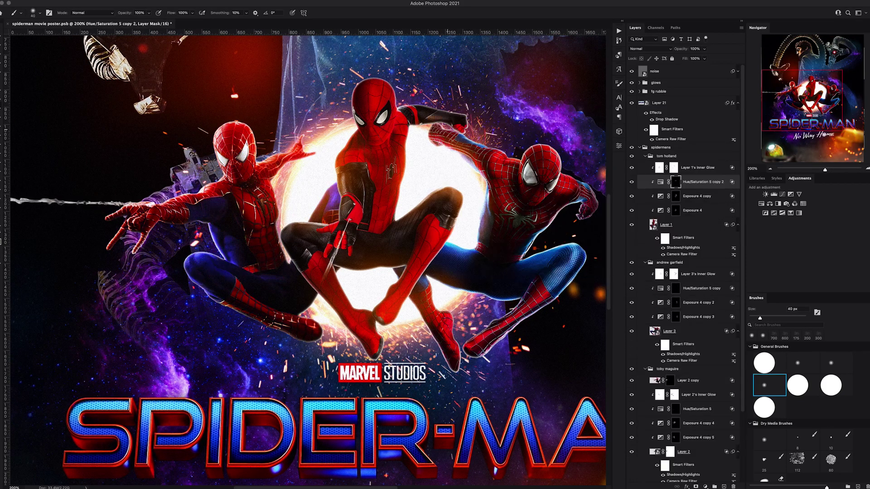
{"action": "left_click", "coordinate": [676, 289]}
{"action": "left_click", "coordinate": [675, 409]}
{"action": "left_click", "coordinate": [675, 182]}
Duplicate a glow layer in the glows group and move another masked layer up the stack.
{"action": "left_click", "coordinate": [639, 83]}
{"action": "left_click", "coordinate": [665, 107]}
{"action": "key", "text": "super+j"}
{"action": "left_click_drag", "start_coordinate": [697, 399], "coordinate": [698, 171]}
{"action": "left_click", "coordinate": [676, 427]}
{"action": "left_click_drag", "start_coordinate": [687, 69], "coordinate": [682, 92]}
Duplicate the Color Fill 2 copy layer and set the duplicate's color to purple #6614e0.
{"action": "key", "text": "super+minus"}
{"action": "key", "text": "super+minus"}
{"action": "left_click", "coordinate": [632, 166]}
{"action": "key", "text": "super+j"}
{"action": "double_click", "coordinate": [643, 138]}
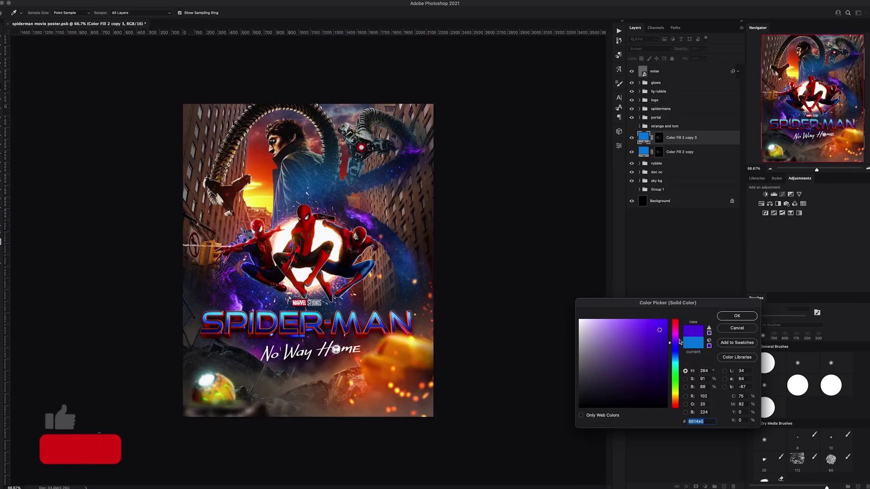
{"action": "left_click", "coordinate": [736, 316]}
Show the strange and tom group again and expand the fg rubble group.
{"action": "left_click", "coordinate": [663, 184]}
{"action": "left_click", "coordinate": [669, 198]}
{"action": "left_click", "coordinate": [663, 184]}
{"action": "left_click", "coordinate": [640, 172]}
{"action": "left_click", "coordinate": [631, 126]}
{"action": "left_click", "coordinate": [640, 91]}
{"action": "key", "text": "v"}
{"action": "left_click", "coordinate": [659, 91]}
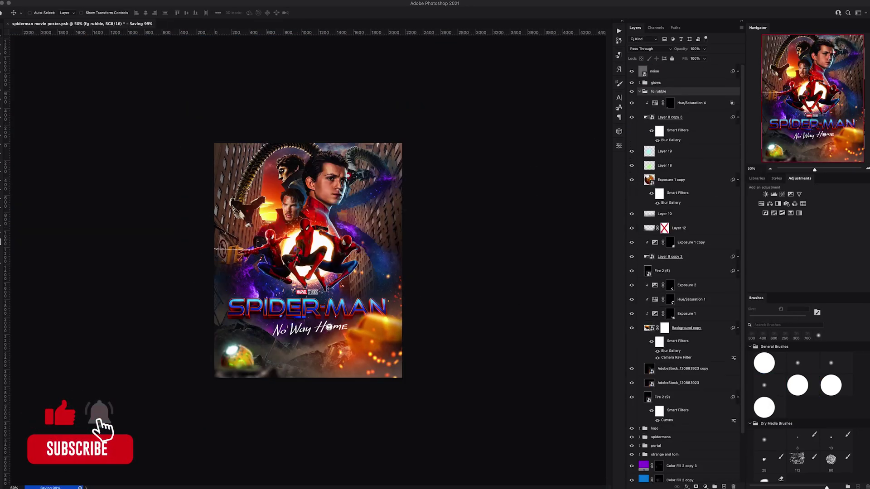
Place the Fire_by_Altingfest layer below Layer 8 copy in Screen mode and adjust its Levels and Hue/Saturation.
{"action": "key", "text": "super+minus"}
{"action": "key", "text": "super+minus"}
{"action": "mouse_move", "coordinate": [675, 352]}
{"action": "left_mouse_down"}
{"action": "mouse_move", "coordinate": [675, 173]}
{"action": "mouse_move", "coordinate": [676, 452]}
{"action": "left_mouse_up"}
{"action": "key", "text": "super+l"}
{"action": "key", "text": "super+plus"}
{"action": "key", "text": "super+plus"}
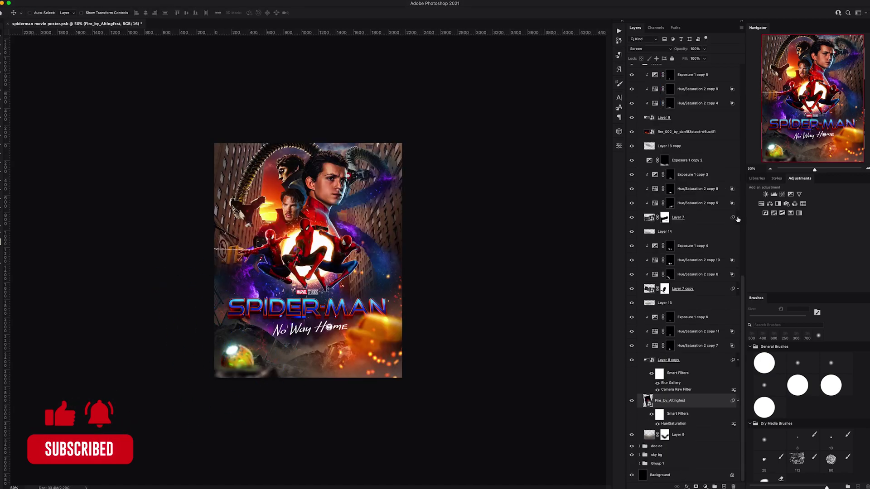
{"action": "left_click", "coordinate": [651, 49]}
{"action": "key", "text": "super+u"}
Mask the portal group around the Spider-Men's feet and the Marvel Studios logo with a 45 px soft brush.
{"action": "key", "text": "b"}
{"action": "left_click", "coordinate": [658, 120]}
{"action": "key", "text": "super+plus"}
{"action": "key", "text": "super+plus"}
{"action": "key", "text": "super+plus"}
{"action": "key", "text": "super+plus"}
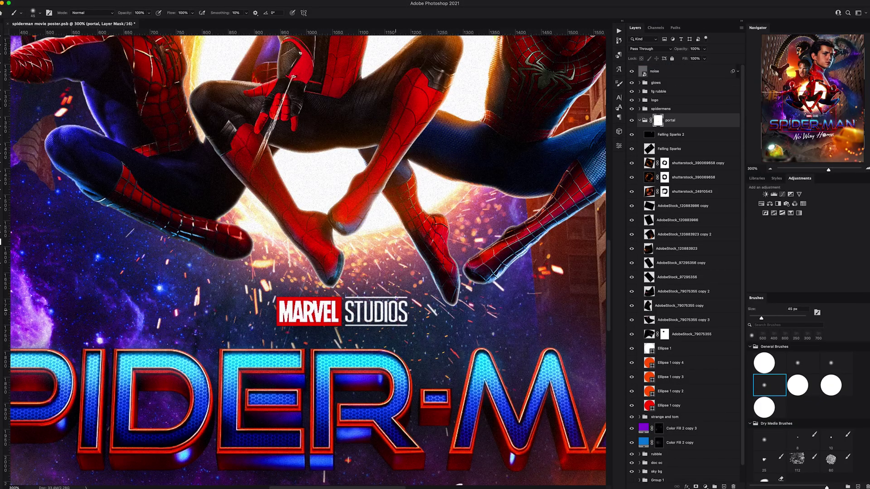
{"action": "key", "text": "super+minus"}
{"action": "key", "text": "super+minus"}
{"action": "key", "text": "super+minus"}
{"action": "left_click", "coordinate": [640, 120]}
Touch up the Group 2 mask inside the doc oc group at close range.
{"action": "left_click", "coordinate": [664, 189]}
{"action": "key", "text": "super+plus"}
{"action": "key", "text": "super+plus"}
{"action": "key", "text": "super+plus"}
{"action": "key", "text": "super+plus"}
{"action": "key", "text": "super+minus"}
{"action": "key", "text": "super+minus"}
{"action": "key", "text": "super+minus"}
{"action": "key", "text": "super+minus"}
{"action": "left_click", "coordinate": [639, 178]}
Put the fire_002_by_danf83stock-d6us4i1 layer in the rubble group into Free Transform.
{"action": "left_click", "coordinate": [640, 169]}
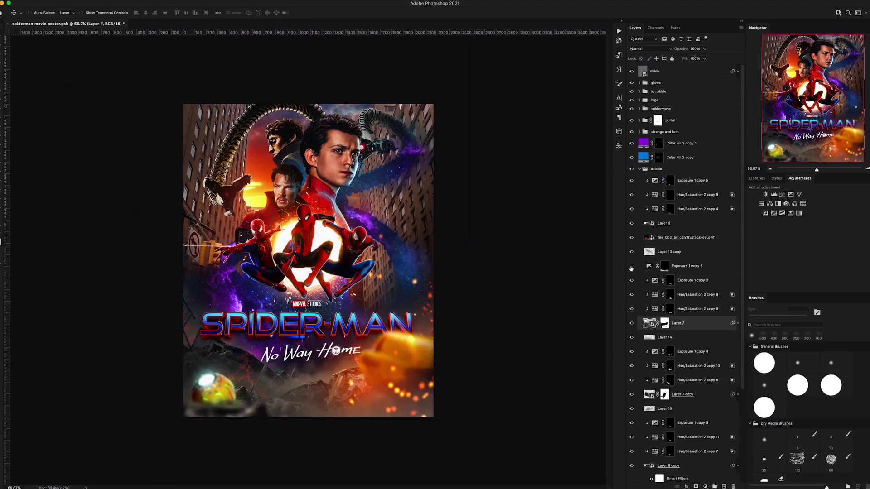
{"action": "left_click", "coordinate": [667, 237]}
{"action": "key", "text": "super+t"}
Add a Hue/Saturation adjustment with an inverted mask to the sky bg group and paint it in along the poster's upper left.
{"action": "left_click", "coordinate": [639, 186]}
{"action": "left_click", "coordinate": [761, 204]}
{"action": "key", "text": "super+i"}
{"action": "left_click_drag", "start_coordinate": [272, 159], "coordinate": [261, 257]}
{"action": "key", "text": "super+minus"}
{"action": "key", "text": "super+minus"}
{"action": "key", "text": "super+minus"}
Copy the Hue/Saturation 1 adjustment from fg rubble into sky bg, clipped above Layer 5, and select Layer 15.
{"action": "left_click", "coordinate": [639, 92]}
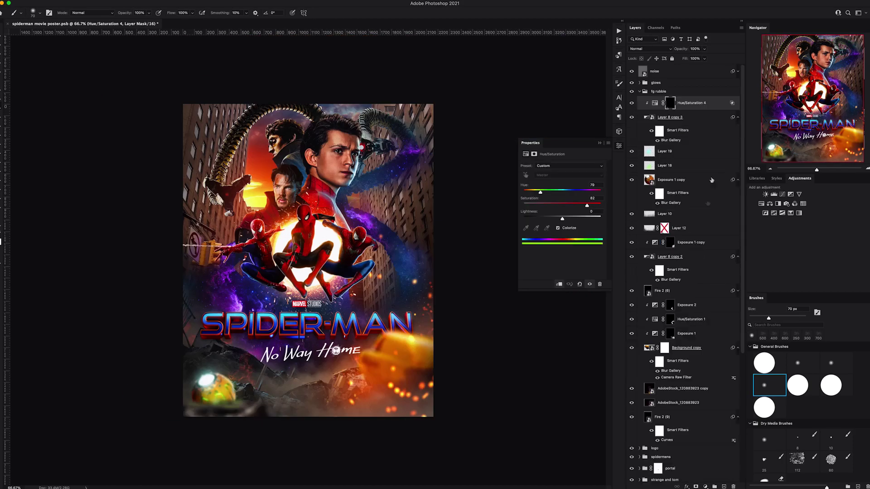
{"action": "left_click", "coordinate": [676, 229]}
{"action": "key", "text": "super+minus"}
{"action": "key", "text": "super+minus"}
{"action": "key", "text": "super+plus"}
{"action": "scroll", "coordinate": [680, 318], "scroll_direction": "down", "scroll_amount": 10}
{"action": "left_click_drag", "start_coordinate": [691, 135], "coordinate": [689, 398]}
{"action": "left_click", "coordinate": [668, 389]}
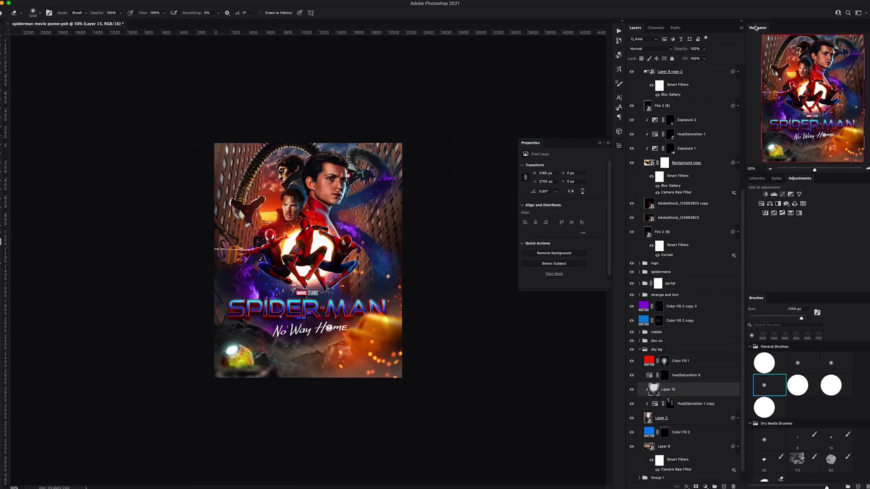
Place three EJD-Lens-Object flares above the glows group and set them to Screen blending.
{"action": "scroll", "coordinate": [675, 272], "scroll_direction": "up", "scroll_amount": 10}
{"action": "left_click", "coordinate": [656, 82]}
{"action": "key", "text": "Return"}
{"action": "key", "text": "Return"}
{"action": "key", "text": "Return"}
{"action": "left_click", "coordinate": [674, 118], "text": "shift"}
{"action": "left_click", "coordinate": [651, 49]}
{"action": "left_click", "coordinate": [671, 100]}
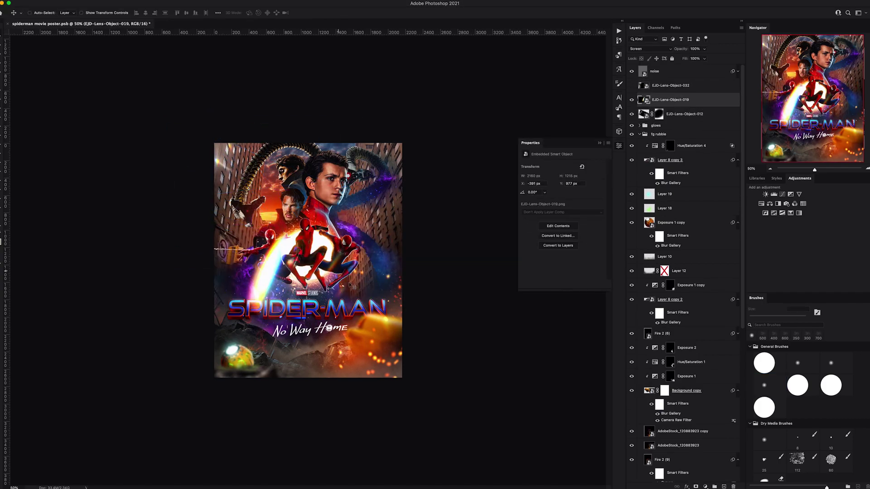
Add a mask to a lens flare layer and position the EJD-Lens-Object-022 flare over the portal.
{"action": "left_click", "coordinate": [696, 487]}
{"action": "key", "text": "b"}
{"action": "key", "text": "v"}
{"action": "left_click", "coordinate": [670, 86]}
{"action": "left_click_drag", "start_coordinate": [305, 236], "coordinate": [304, 241]}
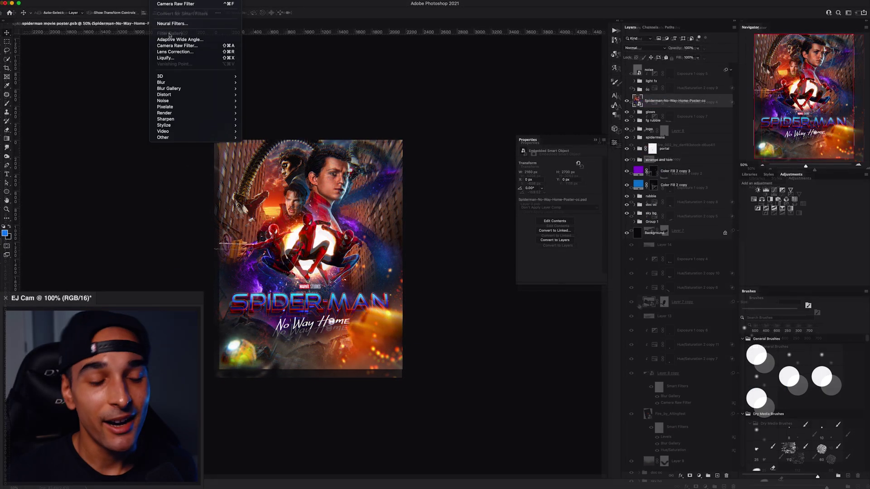
Adjust Spiderman-No-Way-Home-Poster-cc in Camera Raw with Temperature -2, Shadows +4, Blacks +4, Clarity +20 and Dehaze +7, and open the Color Mixer.
{"action": "left_click", "coordinate": [191, 53]}
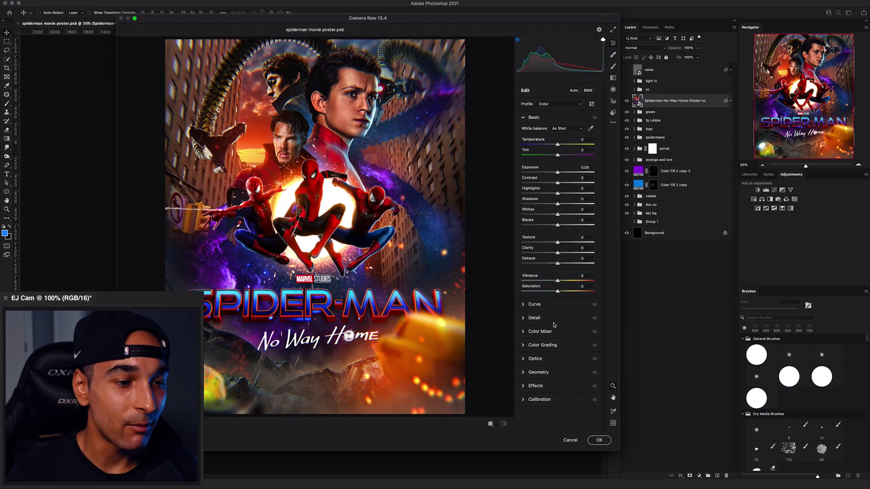
{"action": "left_click", "coordinate": [554, 325]}
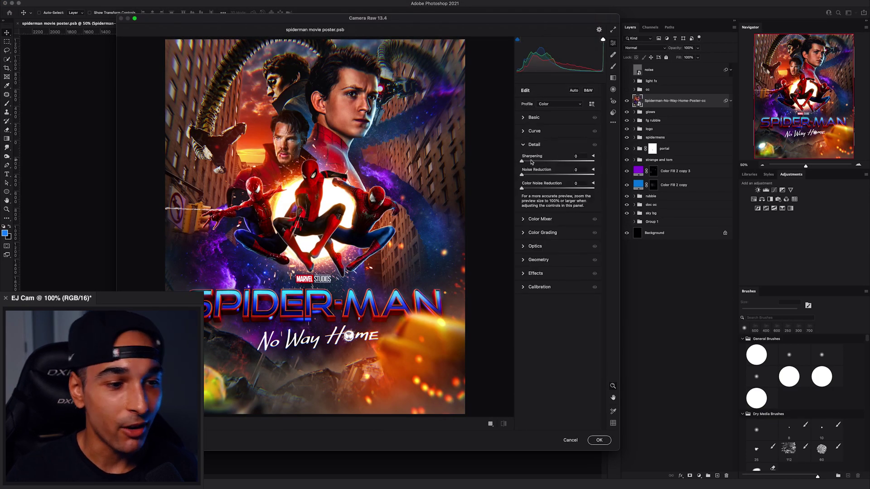
{"action": "left_click", "coordinate": [543, 118]}
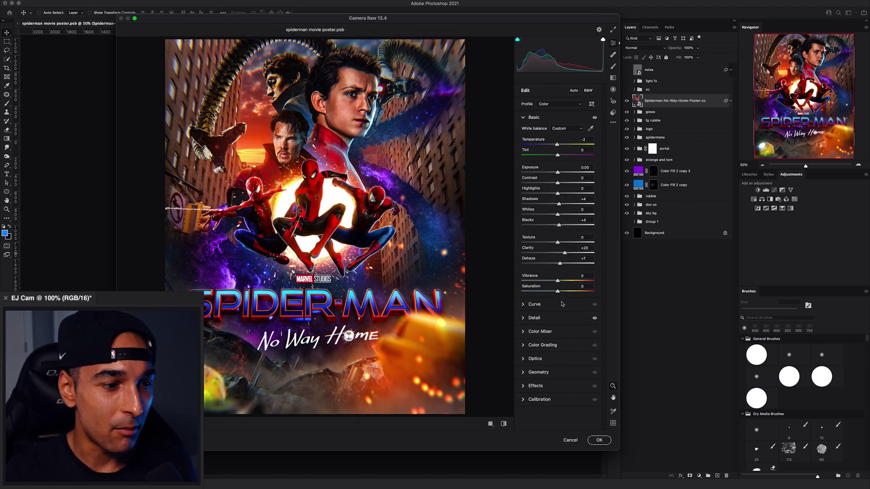
{"action": "left_click", "coordinate": [544, 331]}
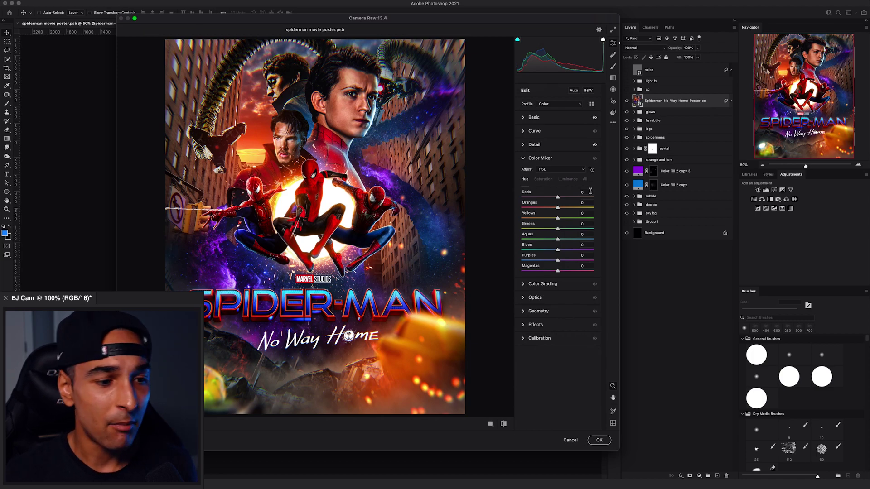